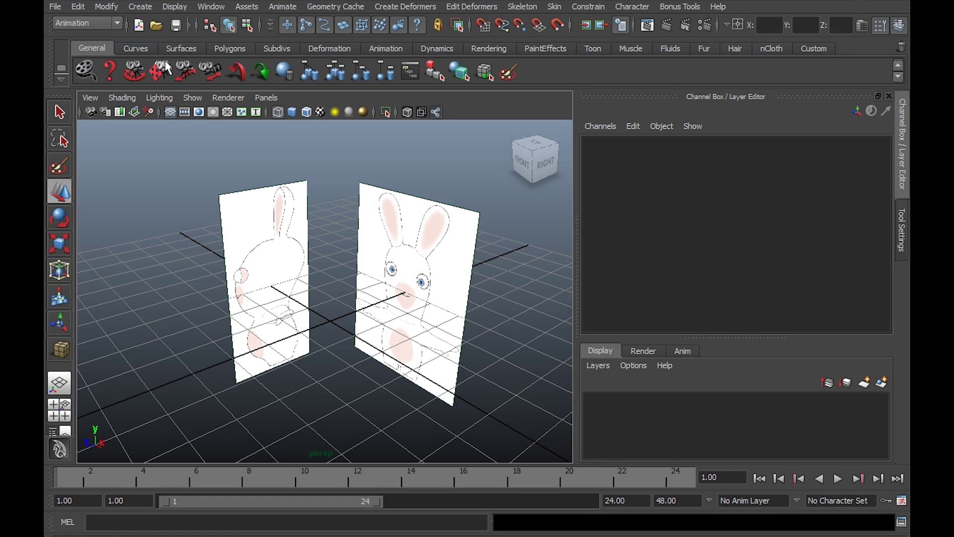
Step: Create a polygon cube with its base on the grid between the two rabbit reference images
{"action": "left_click", "coordinate": [228, 49]}
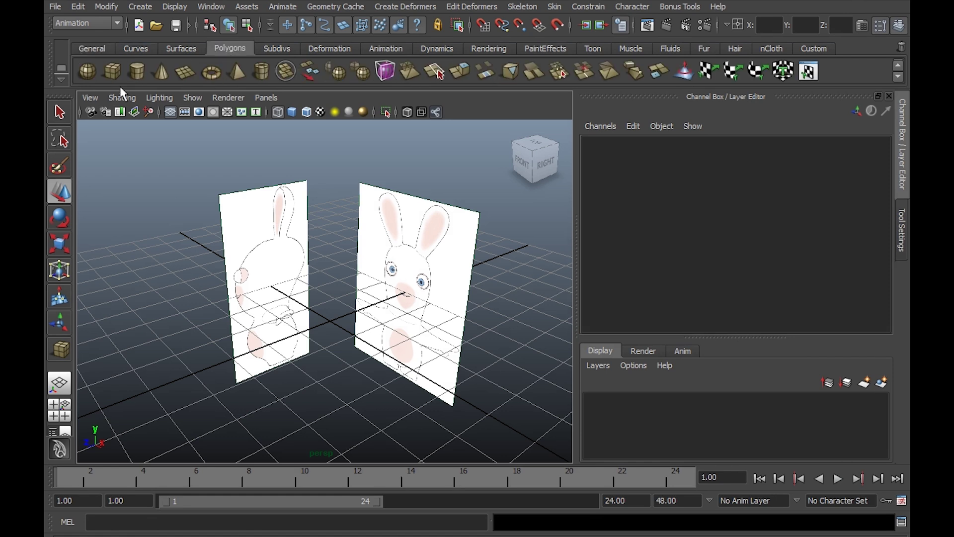
{"action": "left_click", "coordinate": [114, 74]}
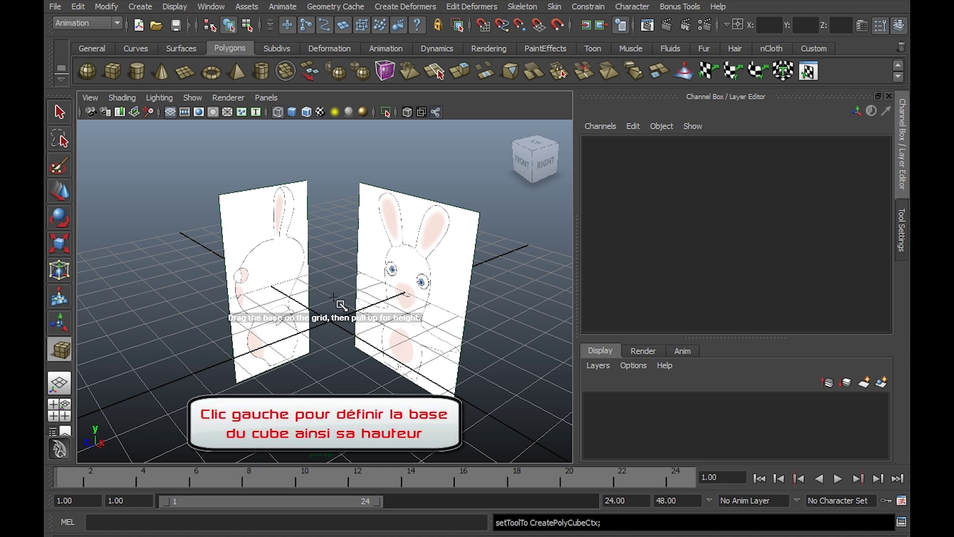
{"action": "left_click_drag", "start_coordinate": [337, 298], "coordinate": [325, 356]}
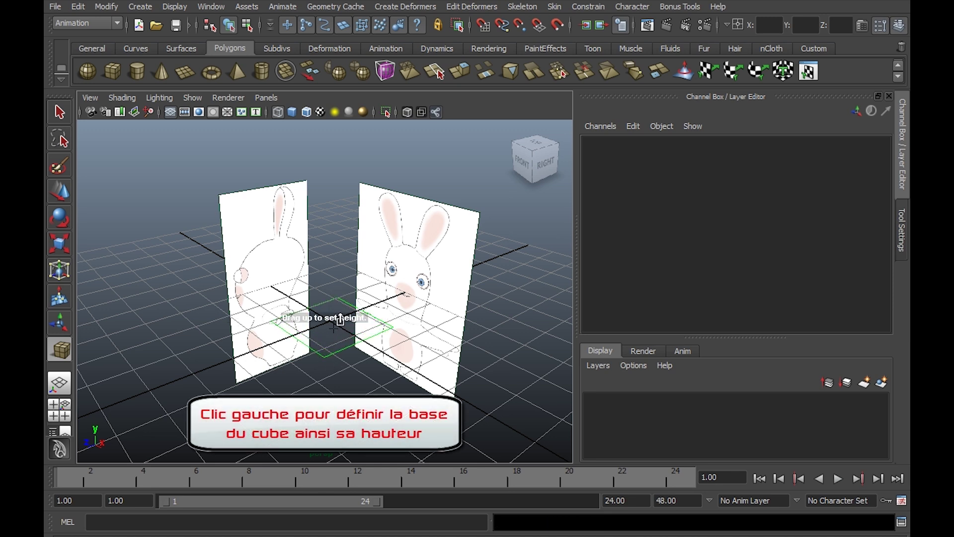
{"action": "left_click_drag", "start_coordinate": [341, 319], "coordinate": [353, 269]}
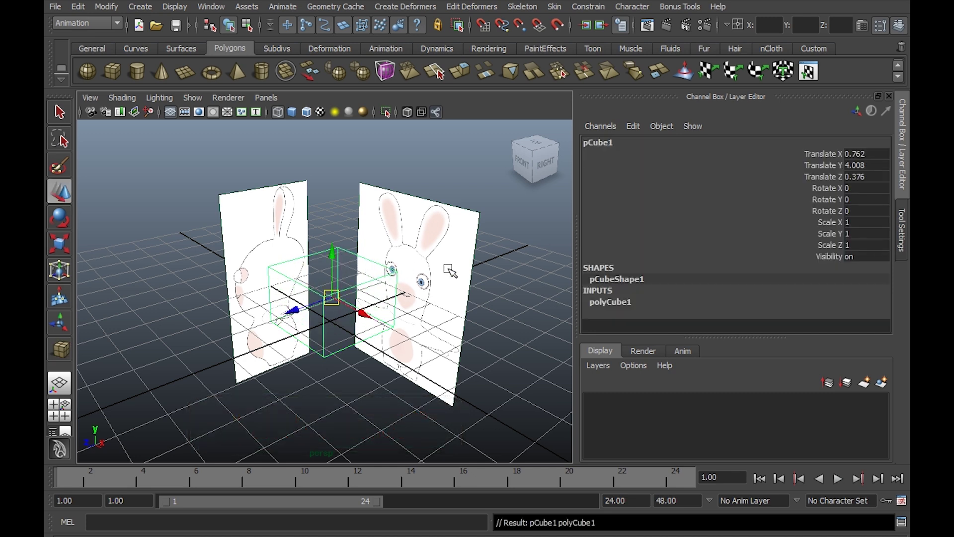
Step: In the front view, move the cube to about X 0, Y 0 so it is centred on the rabbit's face
{"action": "key", "text": "space"}
{"action": "key", "text": "space"}
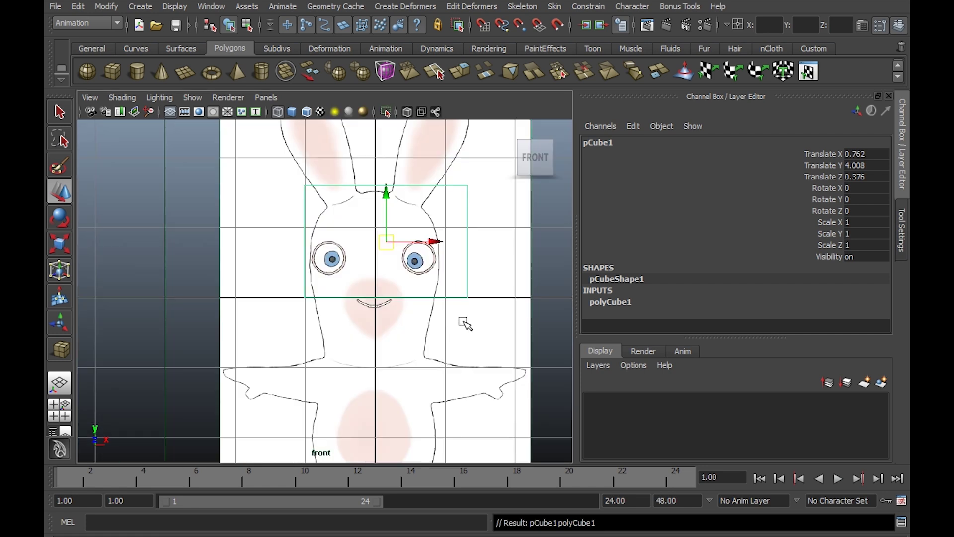
{"action": "left_click_drag", "start_coordinate": [404, 233], "coordinate": [393, 272]}
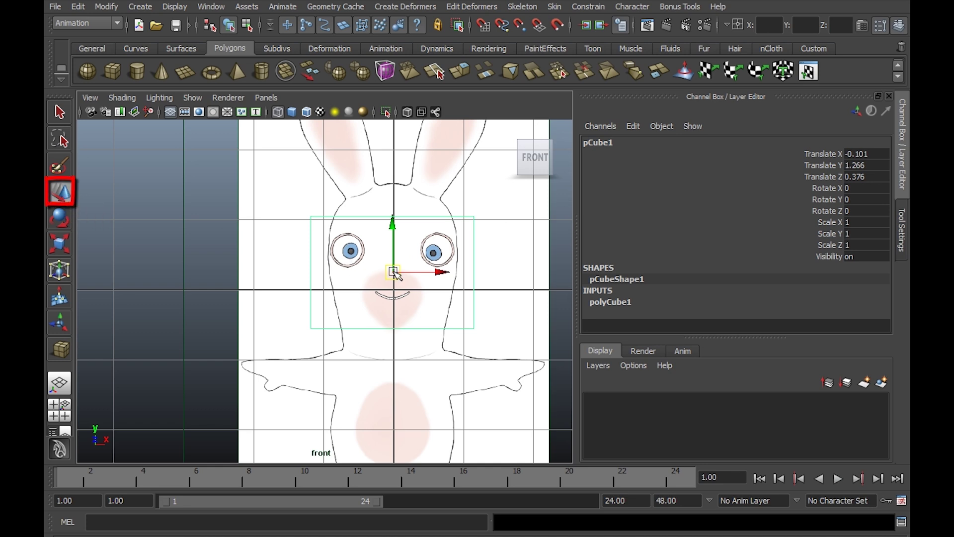
{"action": "left_click_drag", "start_coordinate": [392, 272], "coordinate": [395, 288]}
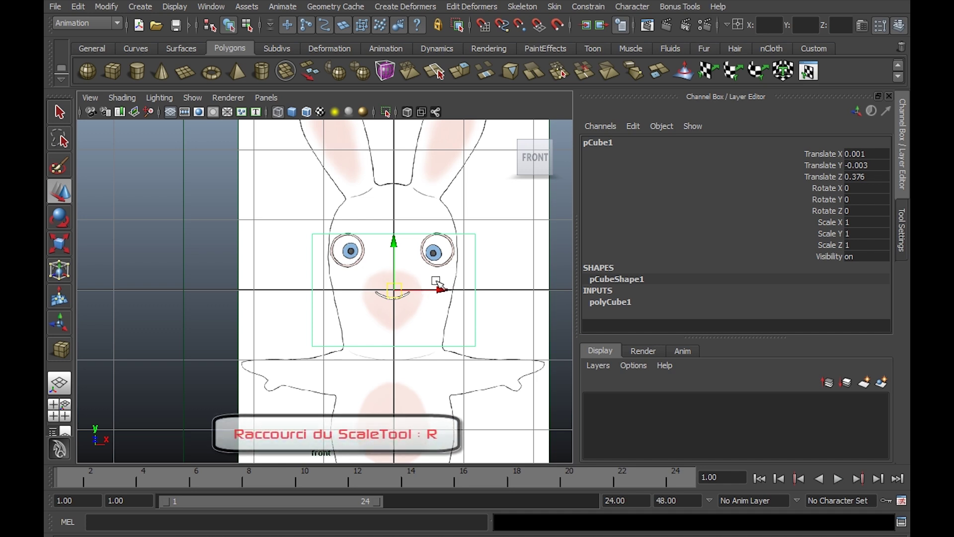
Step: Scale the cube's width to match the head outline and shift it along X to about -0.05
{"action": "key", "text": "r"}
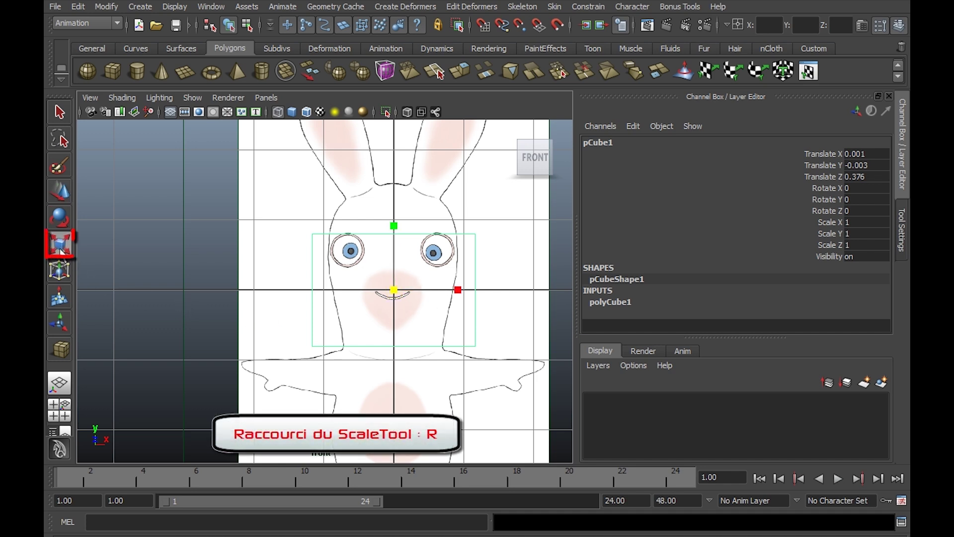
{"action": "mouse_move", "coordinate": [458, 289]}
{"action": "left_mouse_down"}
{"action": "mouse_move", "coordinate": [440, 290]}
{"action": "mouse_move", "coordinate": [448, 288]}
{"action": "left_mouse_up"}
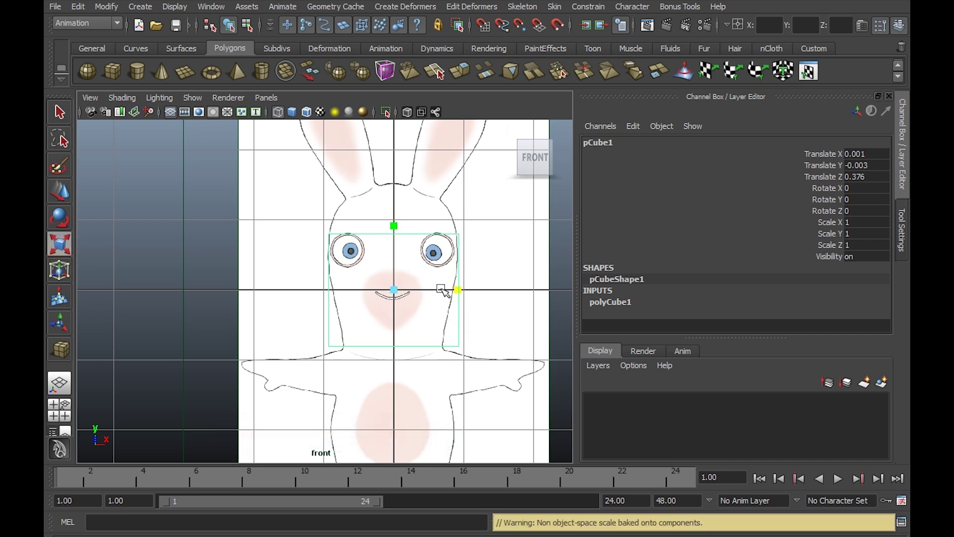
{"action": "key", "text": "w"}
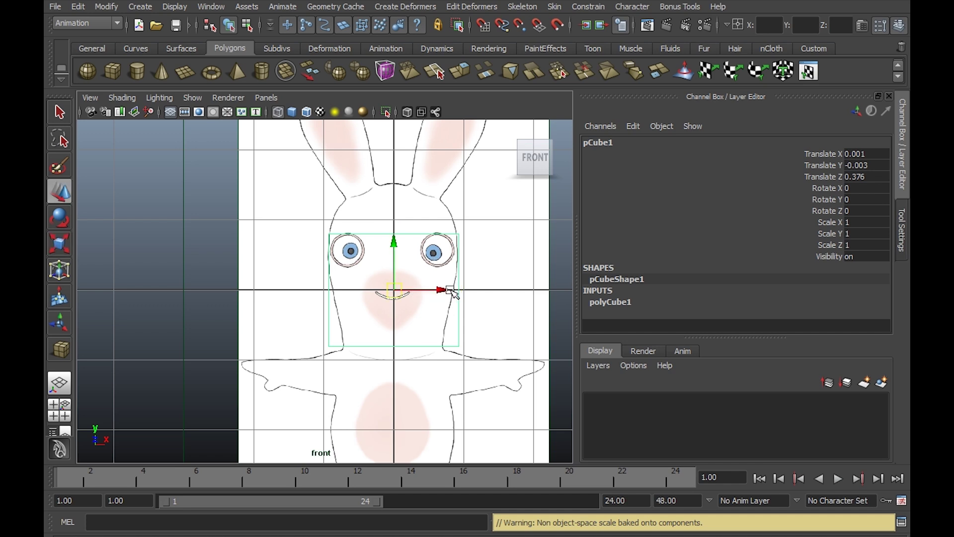
{"action": "left_click_drag", "start_coordinate": [438, 292], "coordinate": [442, 292]}
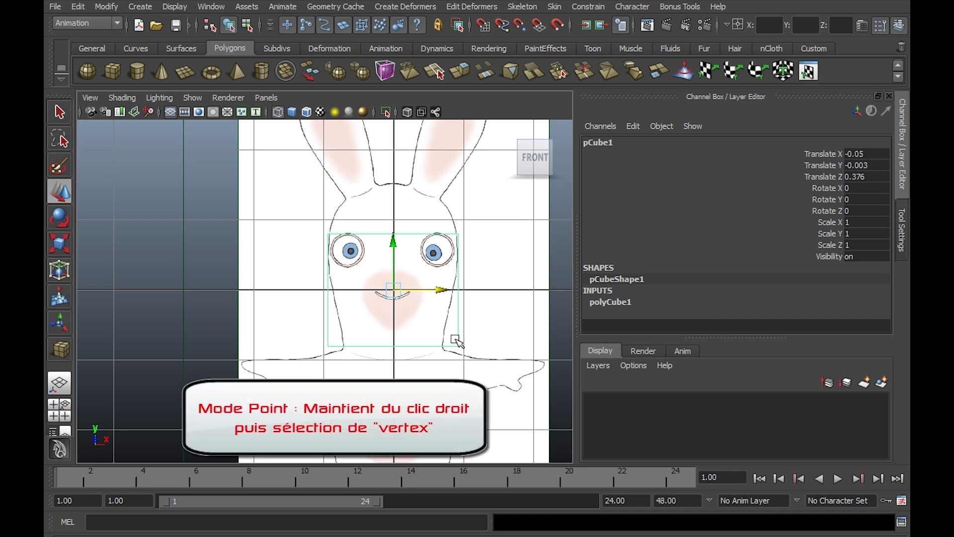
Step: In vertex mode, move the cube's lower-right corner vertices inward along X onto the neck outline
{"action": "right_click_drag", "start_coordinate": [458, 339], "coordinate": [400, 289]}
{"action": "left_click_drag", "start_coordinate": [429, 325], "coordinate": [490, 371]}
{"action": "scroll", "coordinate": [526, 403], "scroll_direction": "up", "scroll_amount": 3}
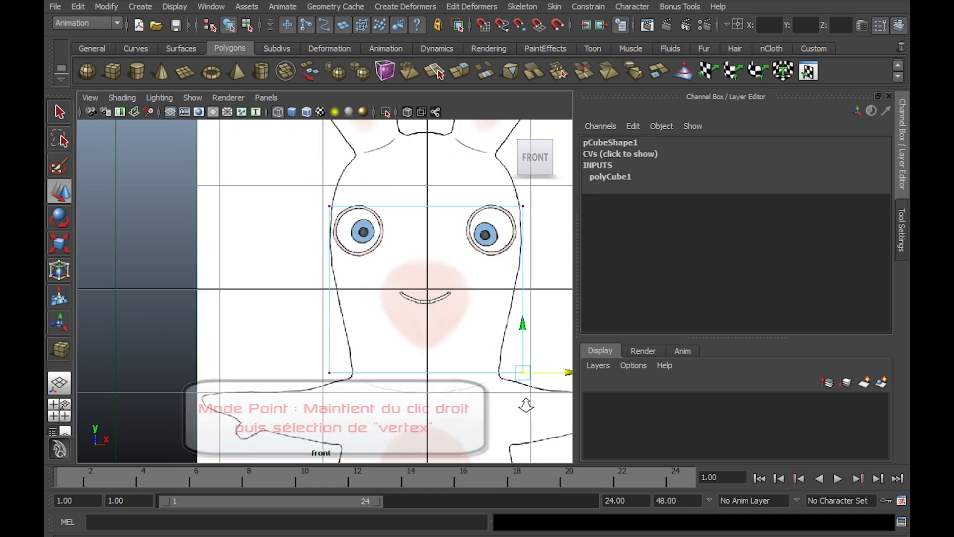
{"action": "middle_click_drag", "start_coordinate": [526, 404], "coordinate": [464, 364], "text": "alt"}
{"action": "scroll", "coordinate": [419, 324], "scroll_direction": "up", "scroll_amount": 5}
{"action": "middle_click_drag", "start_coordinate": [419, 324], "coordinate": [294, 290], "text": "alt"}
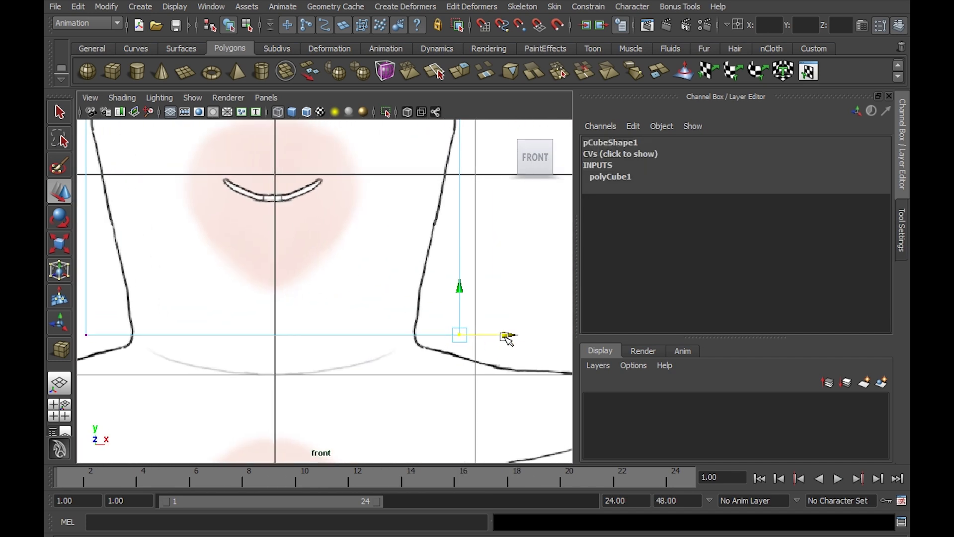
{"action": "left_click_drag", "start_coordinate": [507, 338], "coordinate": [462, 338]}
Step: Move the cube's lower-left corner vertices inward along X onto the opposite side of the neck outline
{"action": "middle_click_drag", "start_coordinate": [310, 324], "coordinate": [424, 318], "text": "alt"}
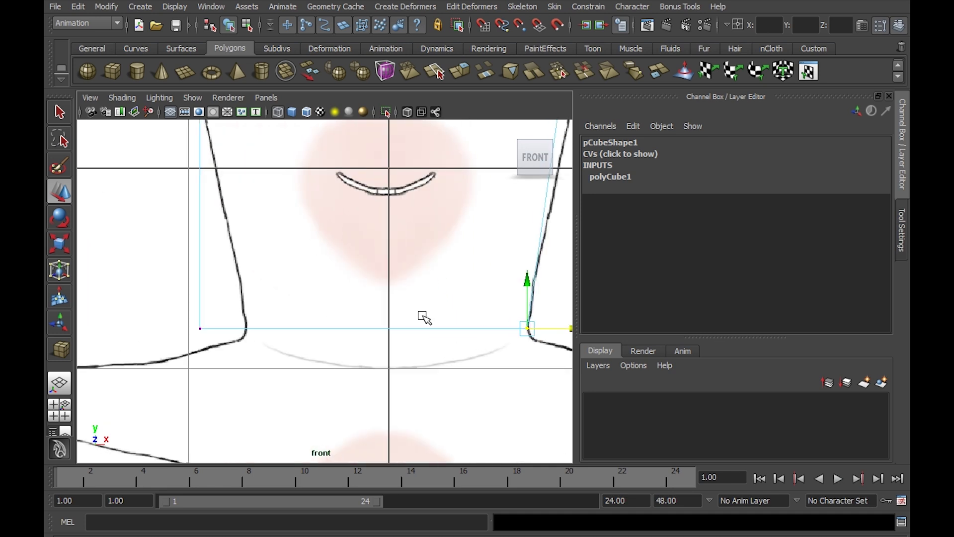
{"action": "left_click_drag", "start_coordinate": [169, 306], "coordinate": [213, 342]}
{"action": "middle_click_drag", "start_coordinate": [241, 326], "coordinate": [291, 325]}
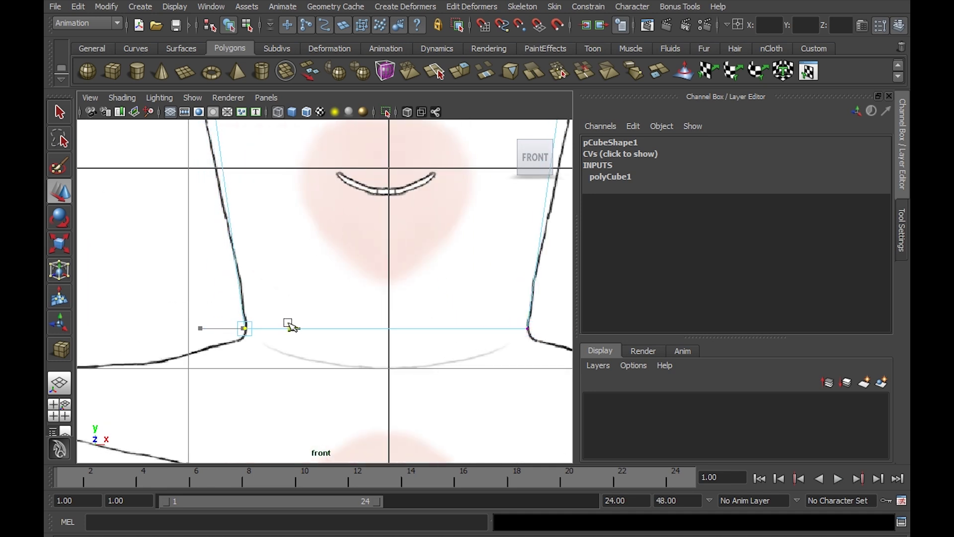
{"action": "left_click_drag", "start_coordinate": [290, 326], "coordinate": [294, 326]}
Step: Select the cube's upper vertices and scale them slightly inward to fit the head outline at the top of the eyes
{"action": "right_click_drag", "start_coordinate": [387, 352], "coordinate": [351, 287], "text": "alt"}
{"action": "middle_click_drag", "start_coordinate": [352, 286], "coordinate": [332, 329], "text": "alt"}
{"action": "right_click_drag", "start_coordinate": [435, 324], "coordinate": [479, 276], "text": "alt"}
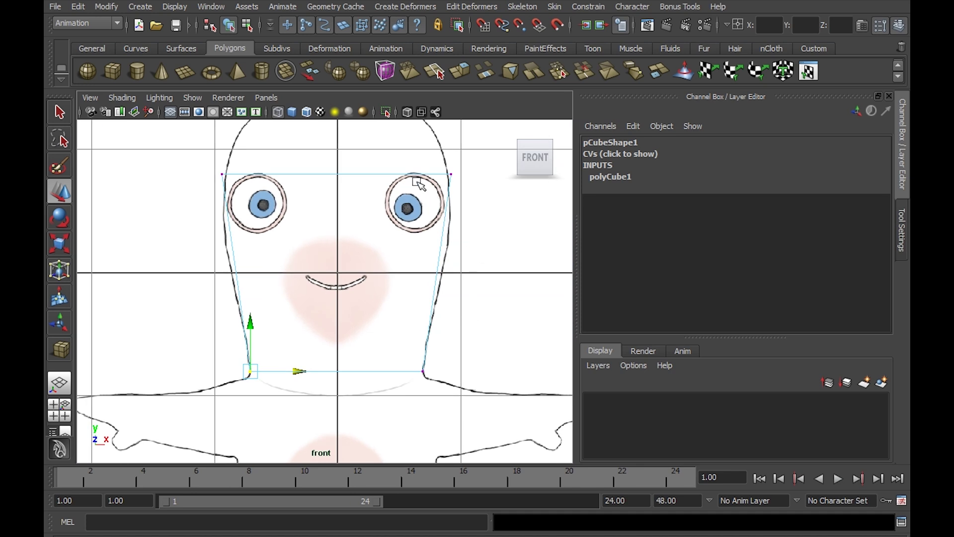
{"action": "middle_click_drag", "start_coordinate": [417, 184], "coordinate": [244, 271], "text": "alt"}
{"action": "left_click_drag", "start_coordinate": [135, 253], "coordinate": [440, 305]}
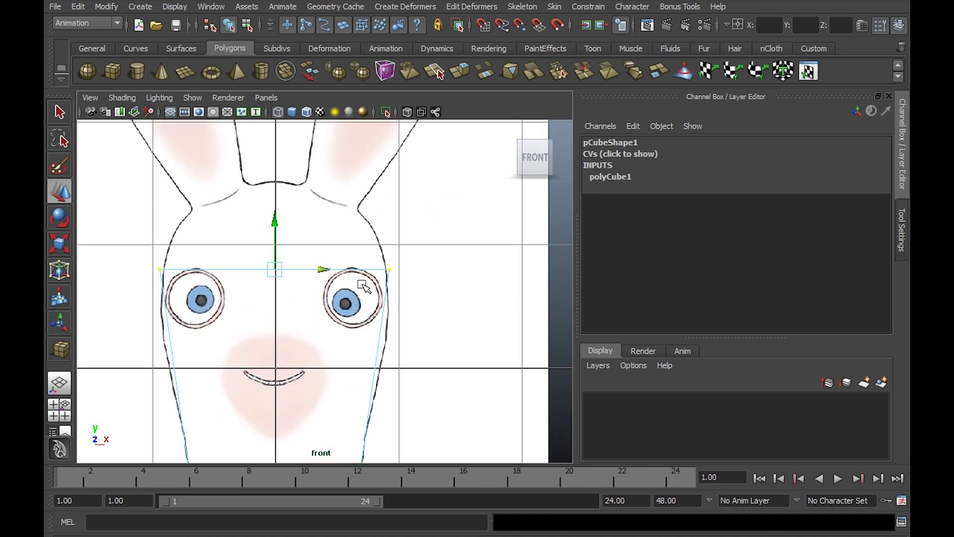
{"action": "key", "text": "r"}
{"action": "right_click_drag", "start_coordinate": [365, 289], "coordinate": [448, 341], "text": "alt"}
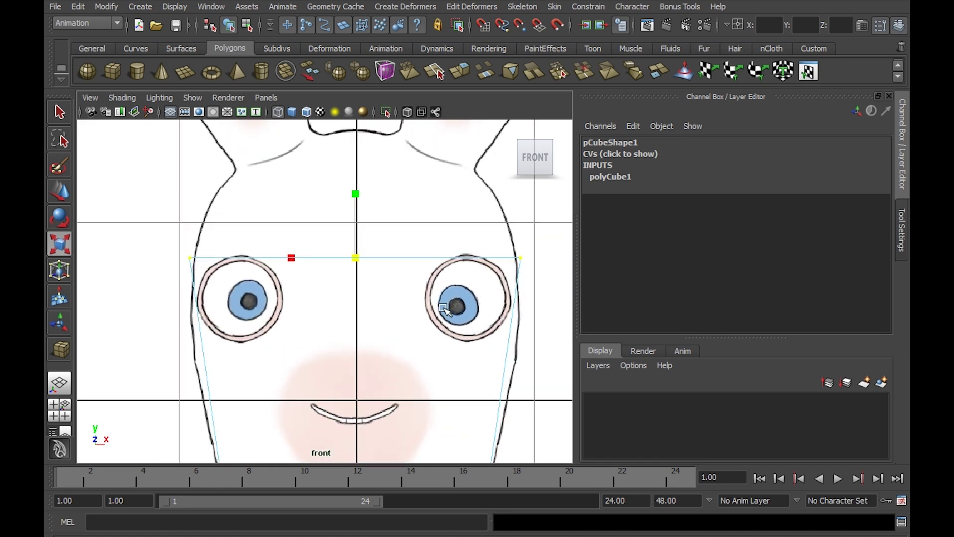
{"action": "middle_click_drag", "start_coordinate": [444, 309], "coordinate": [436, 310]}
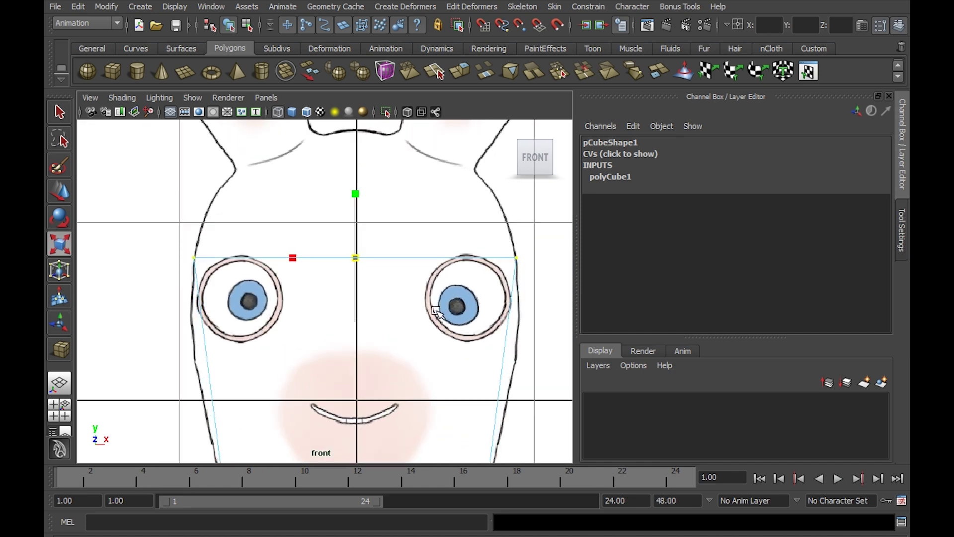
Step: Return the cube to object mode and switch to the Polygons menu set
{"action": "right_click_drag", "start_coordinate": [447, 298], "coordinate": [415, 266], "text": "alt"}
{"action": "middle_click_drag", "start_coordinate": [431, 283], "coordinate": [404, 214], "text": "alt"}
{"action": "right_click_drag", "start_coordinate": [440, 263], "coordinate": [378, 239], "text": "alt"}
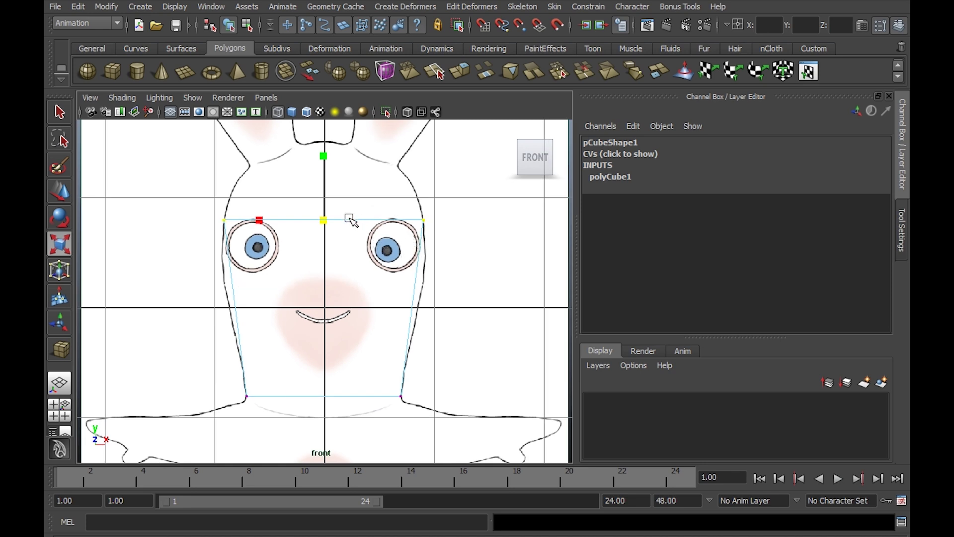
{"action": "right_click_drag", "start_coordinate": [349, 219], "coordinate": [423, 204]}
{"action": "left_click", "coordinate": [415, 228]}
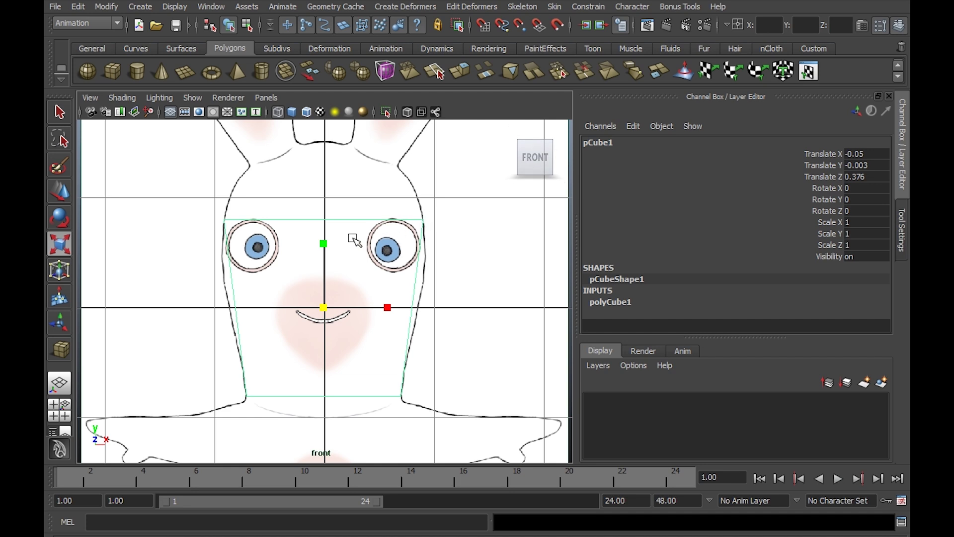
{"action": "left_click", "coordinate": [113, 21]}
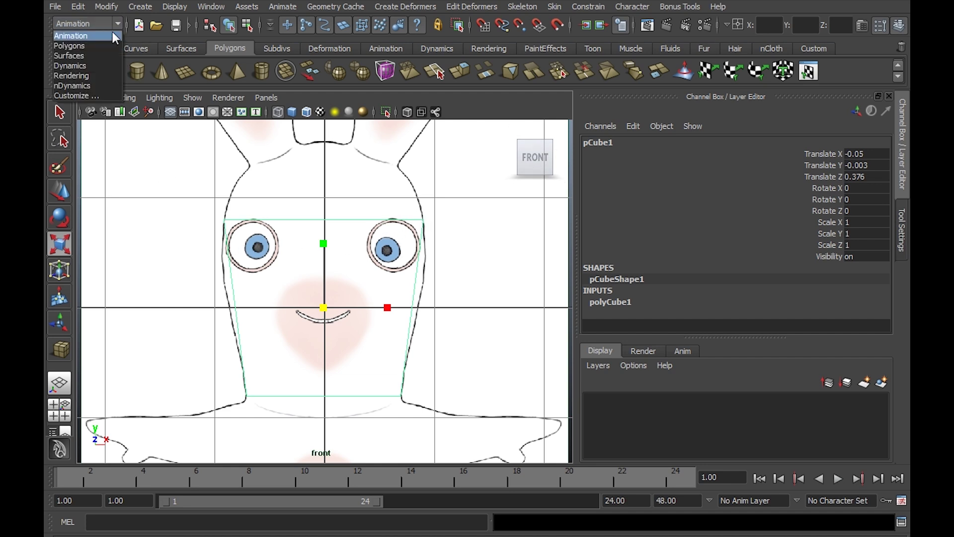
{"action": "left_click", "coordinate": [89, 44]}
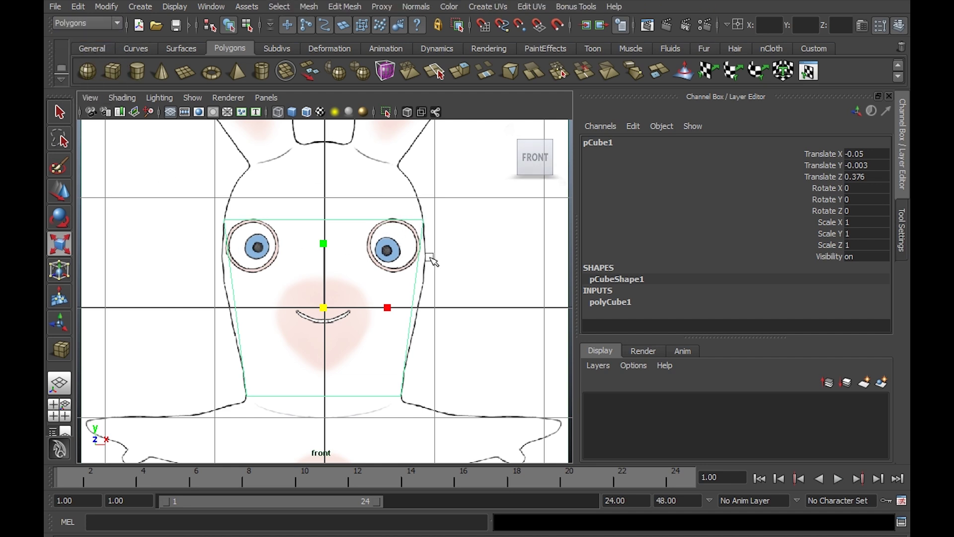
Step: Insert a horizontal edge loop around the cube just above the mouth and scale it outward to the head outline
{"action": "left_click", "coordinate": [442, 216]}
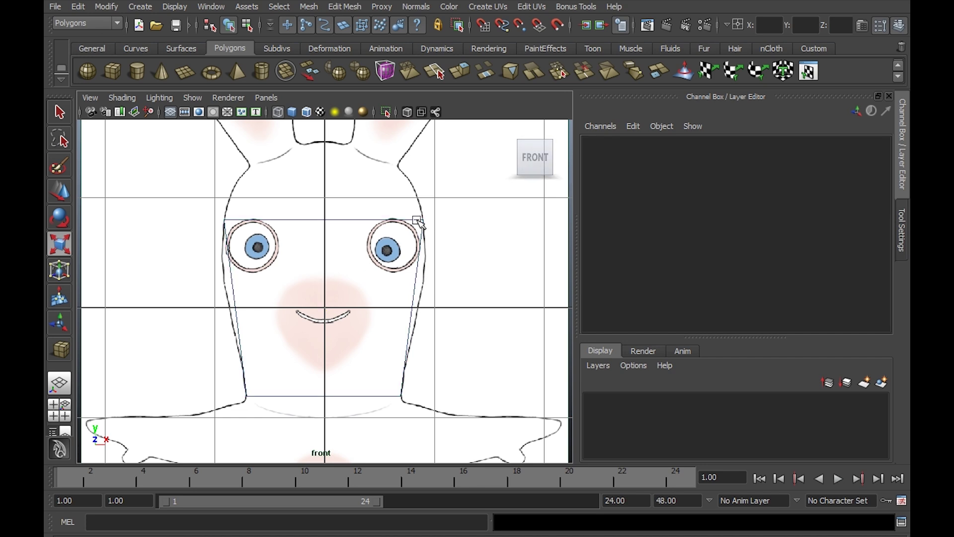
{"action": "left_click", "coordinate": [390, 255]}
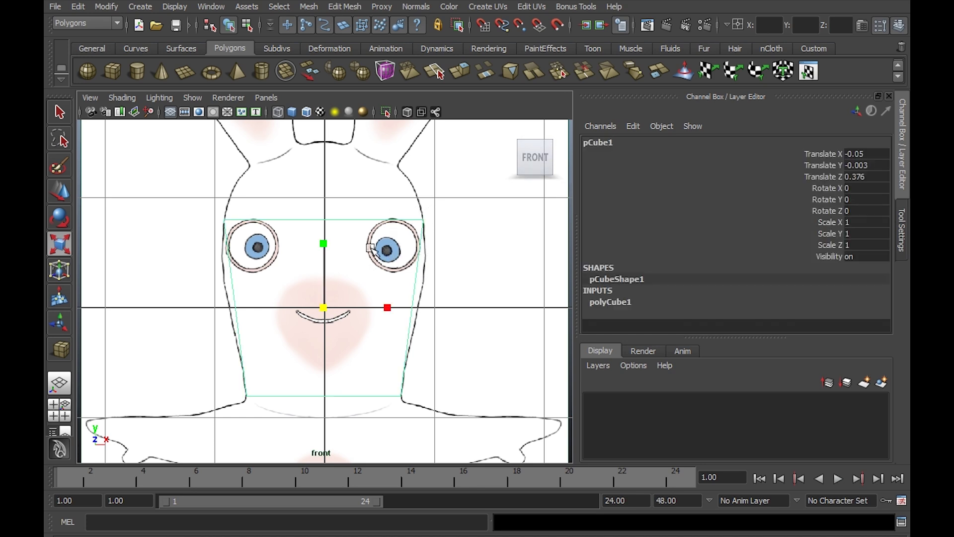
{"action": "left_click", "coordinate": [346, 8]}
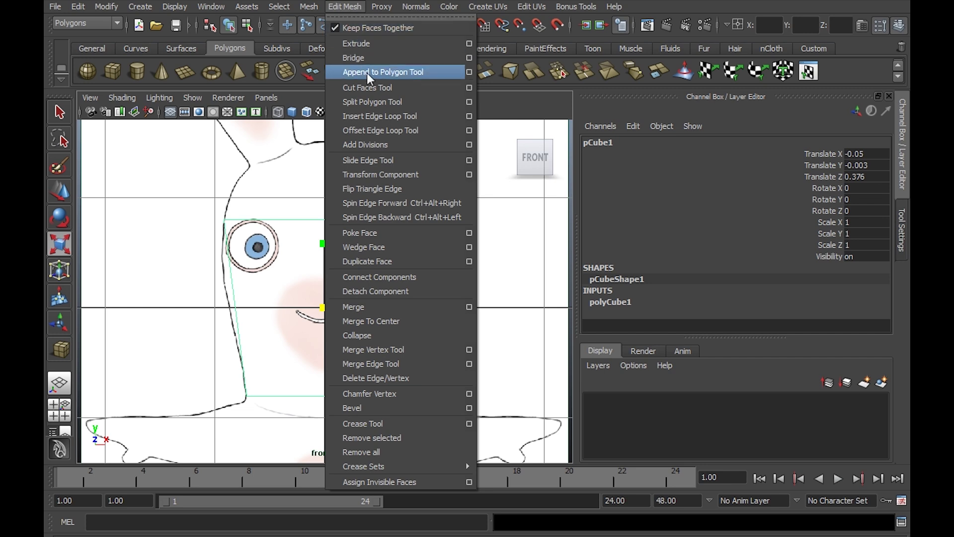
{"action": "left_click", "coordinate": [386, 116]}
{"action": "left_click_drag", "start_coordinate": [421, 258], "coordinate": [415, 308]}
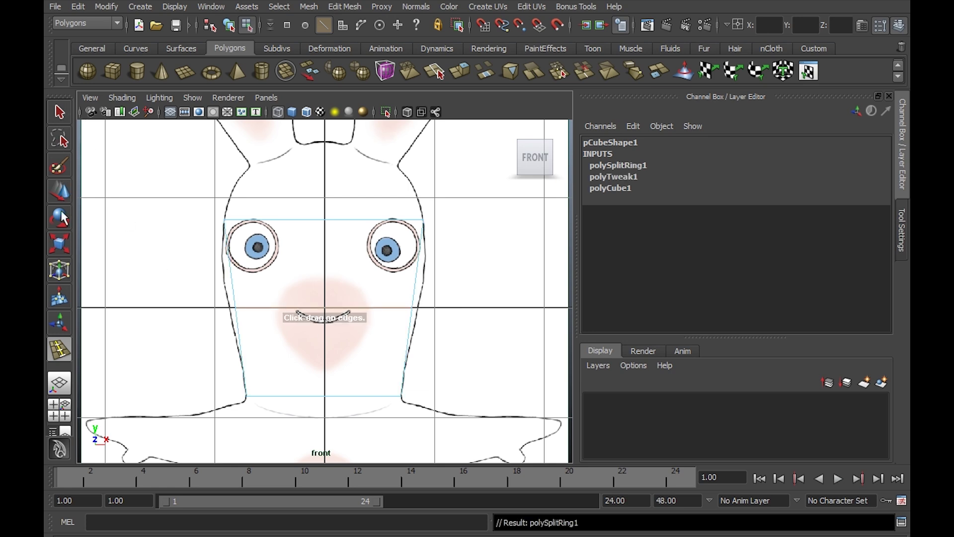
{"action": "left_click", "coordinate": [59, 245]}
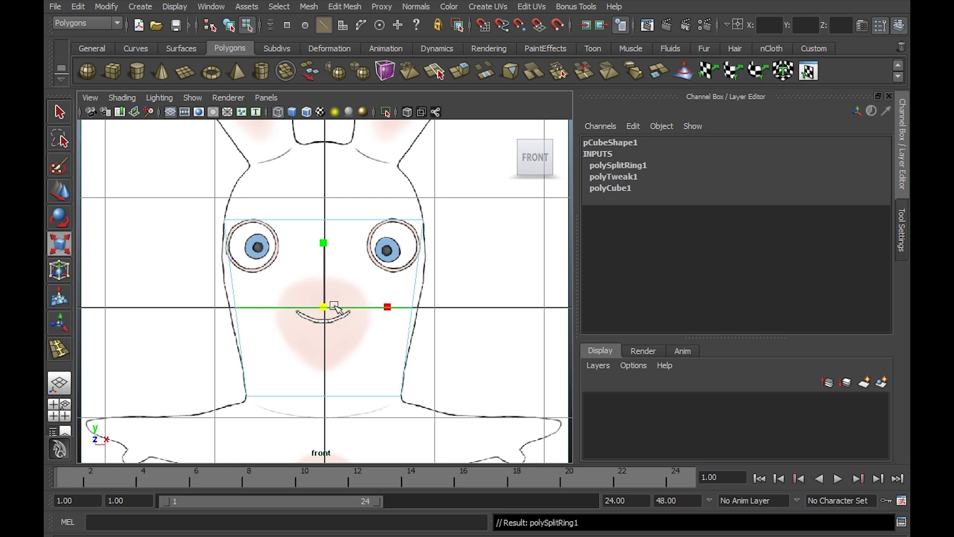
{"action": "left_click_drag", "start_coordinate": [329, 307], "coordinate": [339, 306]}
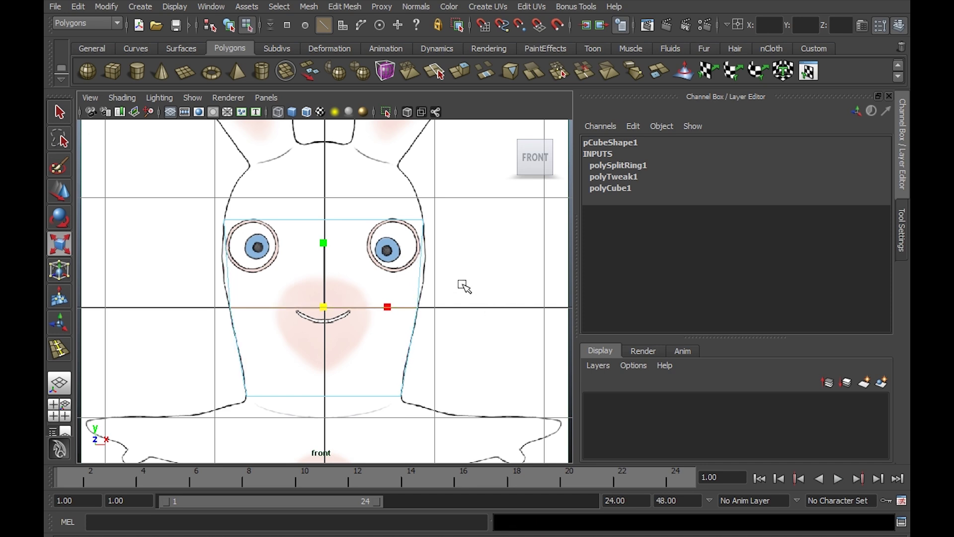
Step: Insert a second horizontal edge loop across the lower part of the eyes and scale it outward to the head outline
{"action": "scroll", "coordinate": [460, 283], "scroll_direction": "up", "scroll_amount": 3}
{"action": "scroll", "coordinate": [465, 266], "scroll_direction": "up", "scroll_amount": 2}
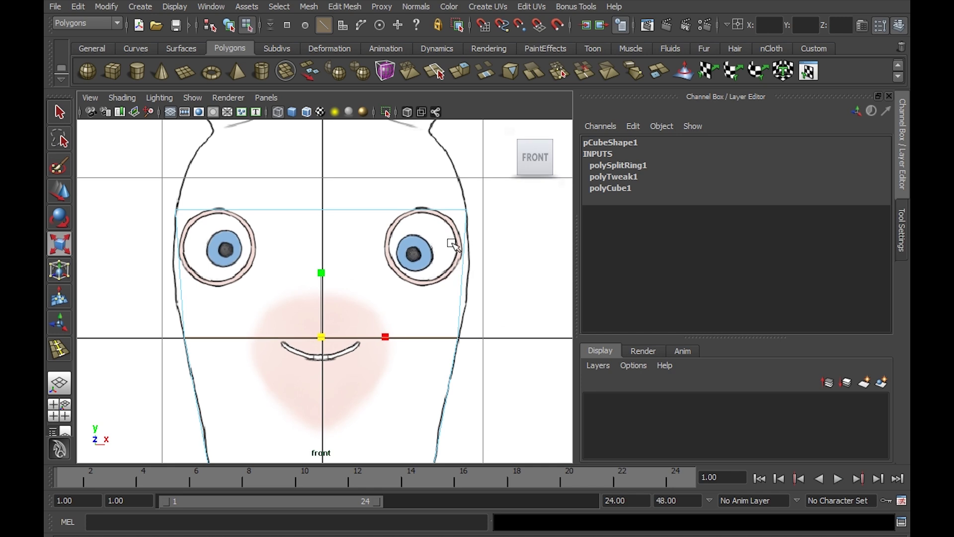
{"action": "left_click", "coordinate": [344, 7]}
{"action": "left_click", "coordinate": [380, 116]}
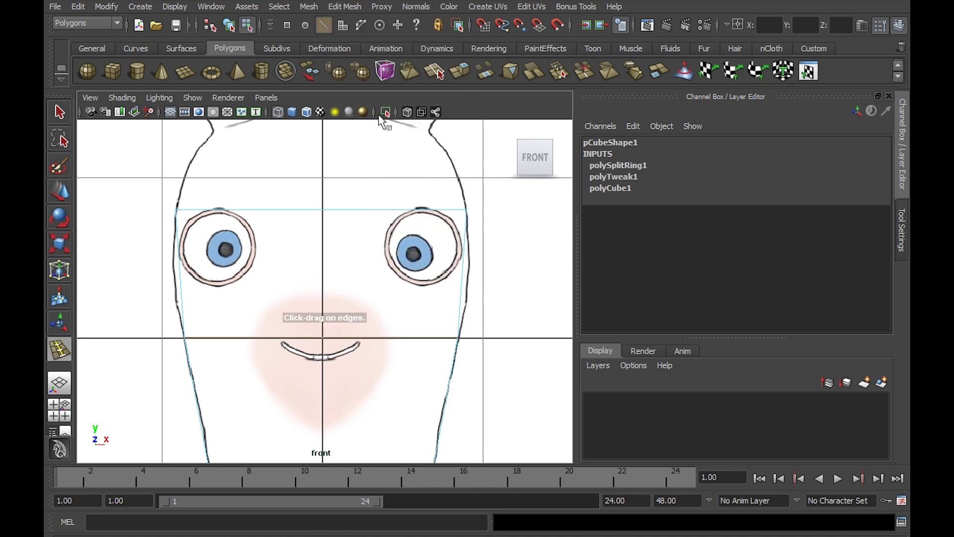
{"action": "left_click_drag", "start_coordinate": [462, 263], "coordinate": [471, 278]}
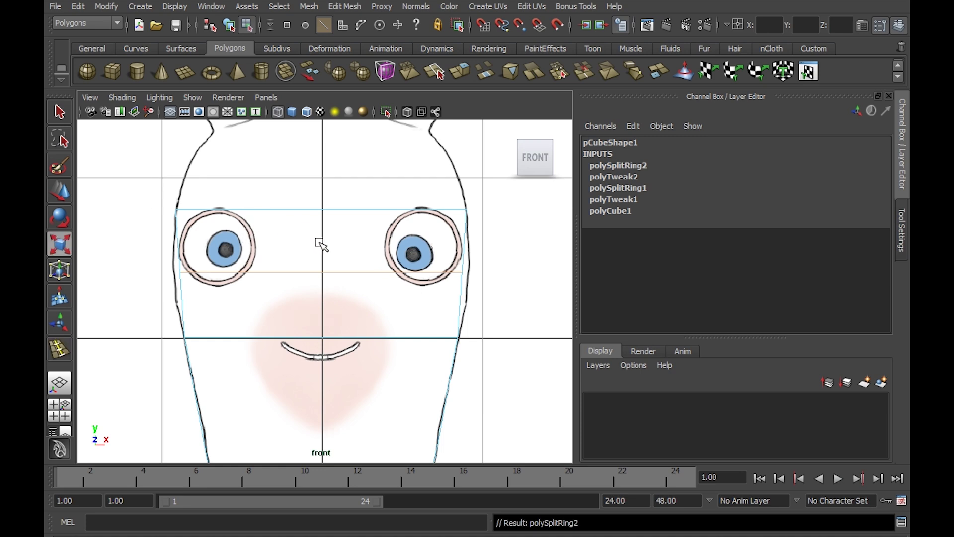
{"action": "left_click", "coordinate": [321, 208]}
{"action": "left_click", "coordinate": [321, 272]}
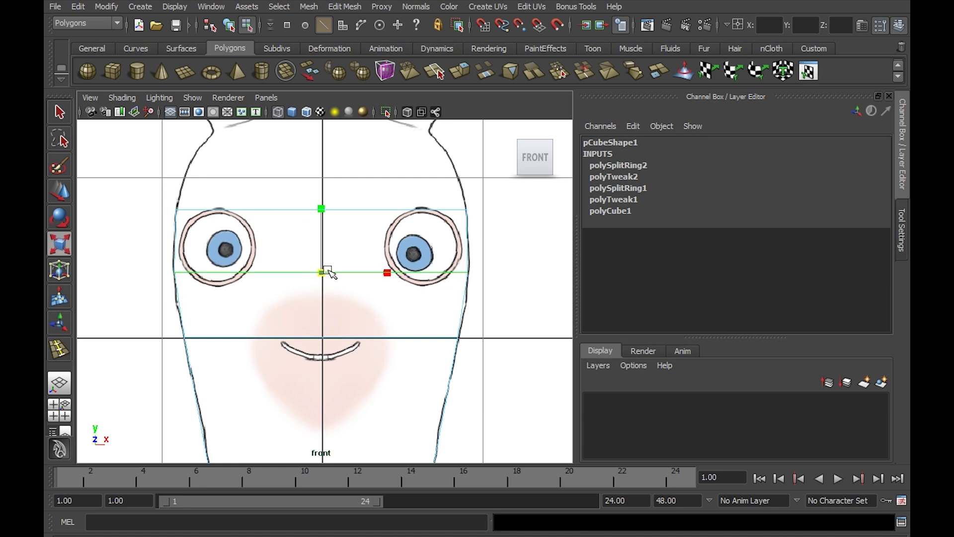
{"action": "middle_click_drag", "start_coordinate": [328, 272], "coordinate": [417, 207], "text": "alt"}
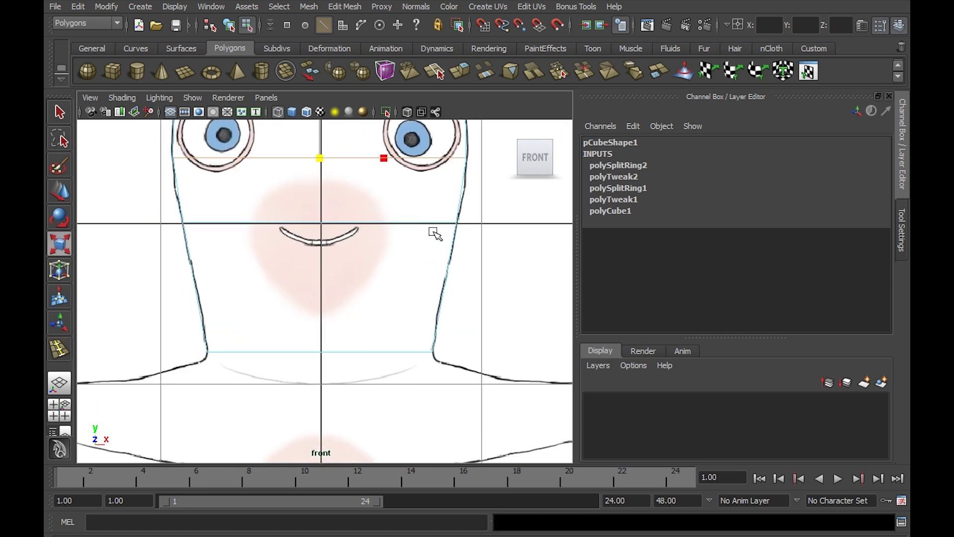
{"action": "right_click_drag", "start_coordinate": [434, 233], "coordinate": [383, 198], "text": "alt"}
{"action": "mouse_move", "coordinate": [384, 202]}
{"action": "middle_mouse_down", "text": "alt"}
{"action": "mouse_move", "coordinate": [386, 215]}
{"action": "mouse_move", "coordinate": [388, 199]}
{"action": "middle_mouse_up", "text": "alt"}
{"action": "right_click_drag", "start_coordinate": [387, 200], "coordinate": [397, 223], "text": "alt"}
{"action": "middle_click_drag", "start_coordinate": [396, 223], "coordinate": [393, 253], "text": "alt"}
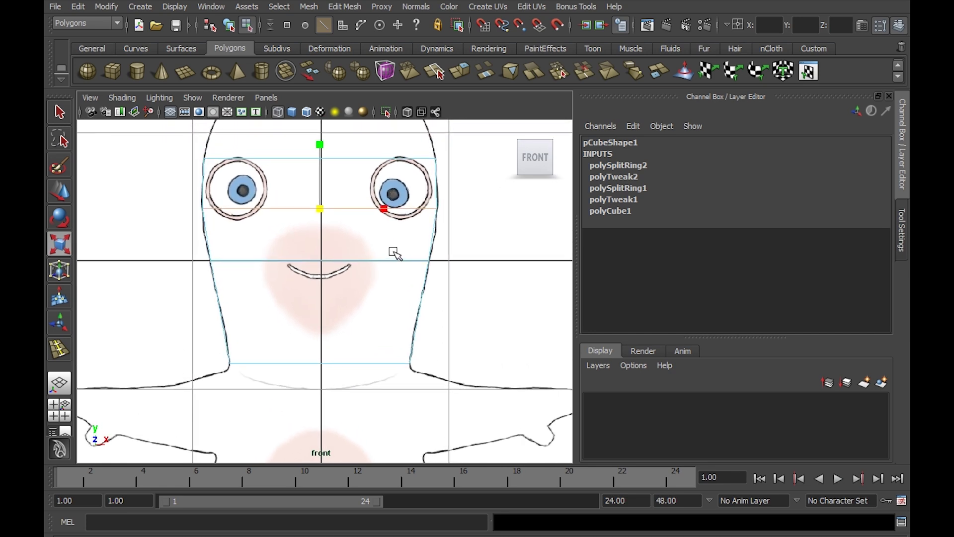
Step: Insert a third horizontal edge loop between the mouth and the neck and scale it to the head outline
{"action": "left_click", "coordinate": [344, 6]}
{"action": "left_click", "coordinate": [351, 116]}
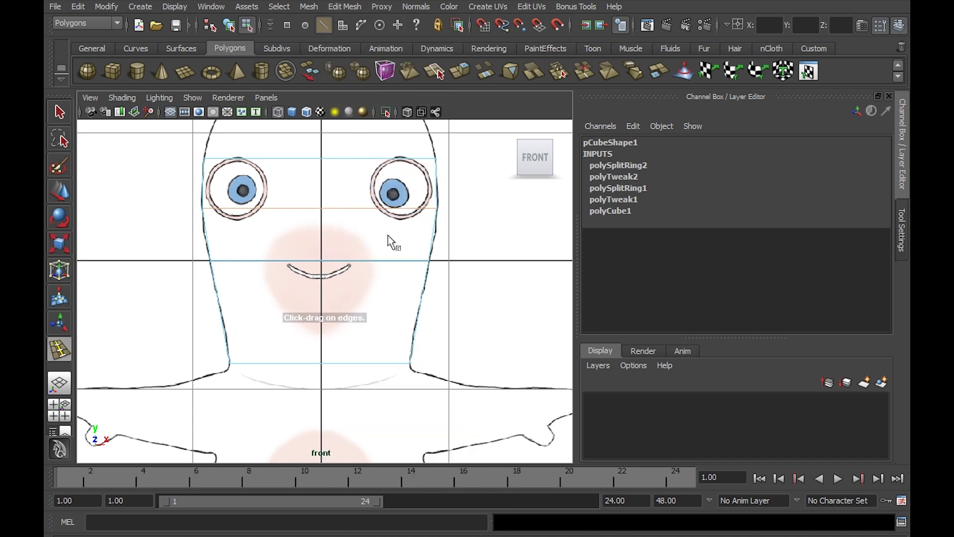
{"action": "left_click_drag", "start_coordinate": [421, 314], "coordinate": [421, 314]}
{"action": "key", "text": "w"}
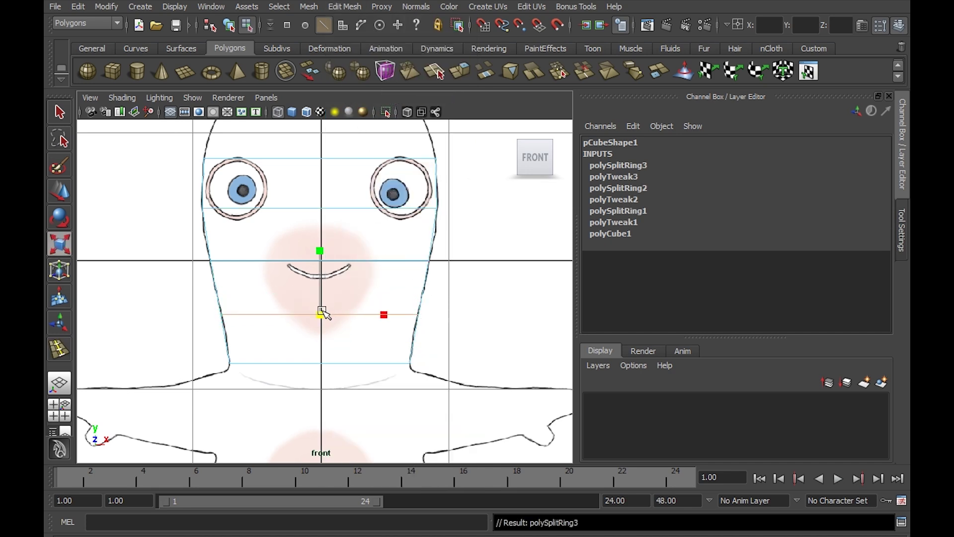
{"action": "scroll", "coordinate": [549, 269], "scroll_direction": "up", "scroll_amount": 10}
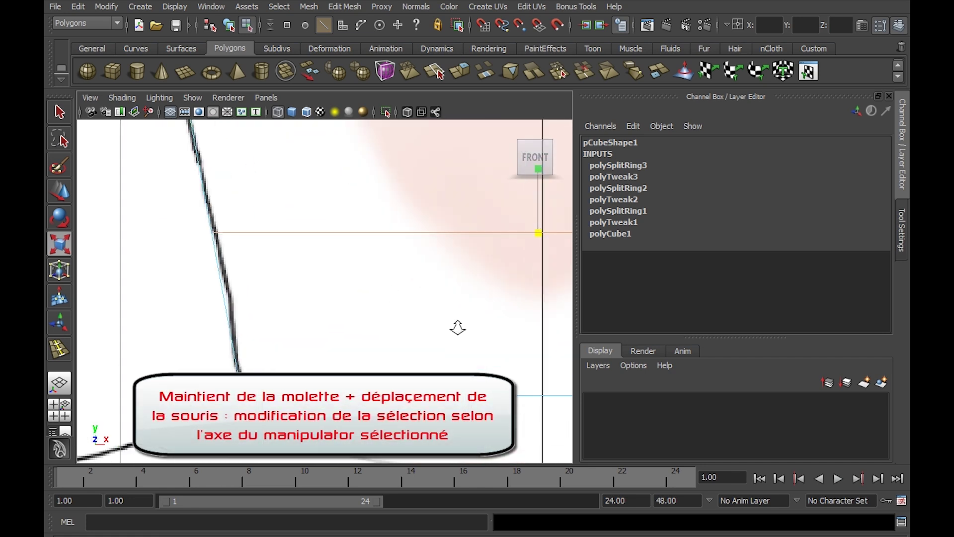
{"action": "scroll", "coordinate": [458, 327], "scroll_direction": "up", "scroll_amount": 1}
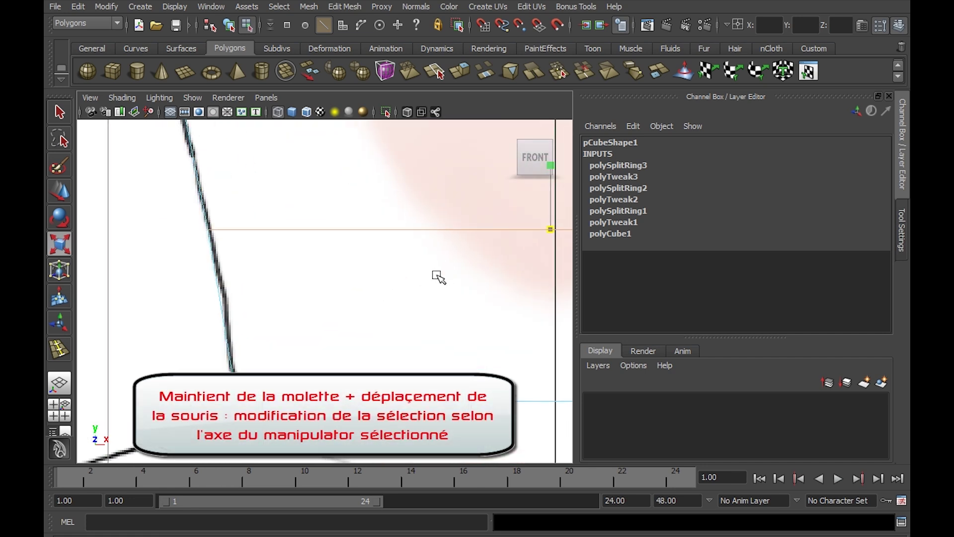
Step: Select only the cube's top face in face mode and extrude it up to the top of the head between the ears
{"action": "scroll", "coordinate": [435, 269], "scroll_direction": "down", "scroll_amount": 3}
{"action": "middle_click_drag", "start_coordinate": [434, 263], "coordinate": [351, 308], "text": "alt"}
{"action": "scroll", "coordinate": [353, 291], "scroll_direction": "down", "scroll_amount": 2}
{"action": "middle_click_drag", "start_coordinate": [357, 275], "coordinate": [352, 305], "text": "alt"}
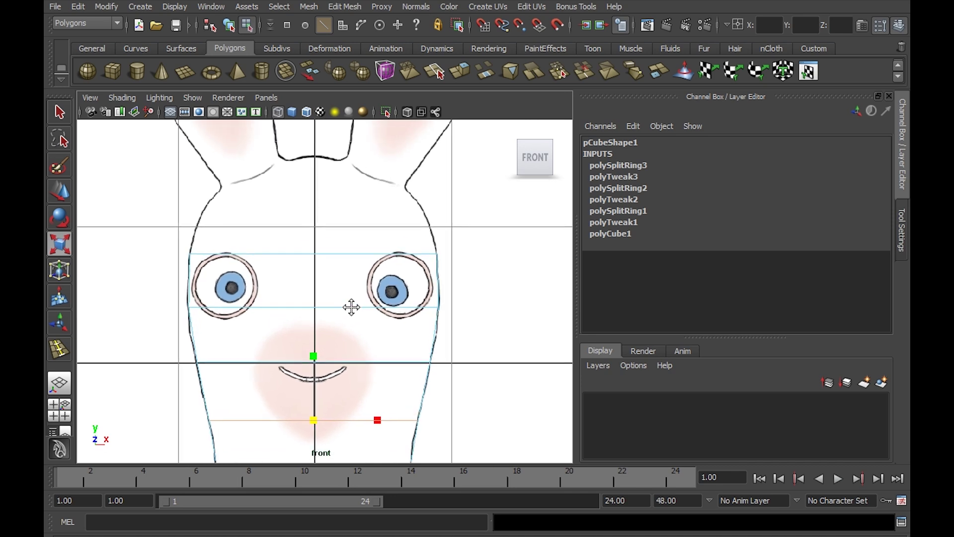
{"action": "right_click", "coordinate": [365, 255]}
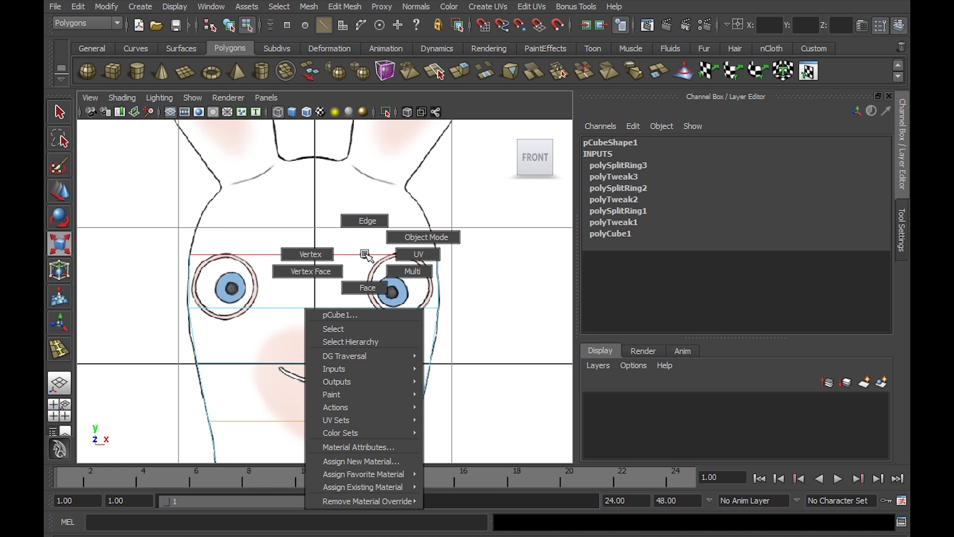
{"action": "right_click_drag", "start_coordinate": [366, 255], "coordinate": [366, 287]}
{"action": "left_click_drag", "start_coordinate": [158, 215], "coordinate": [450, 284]}
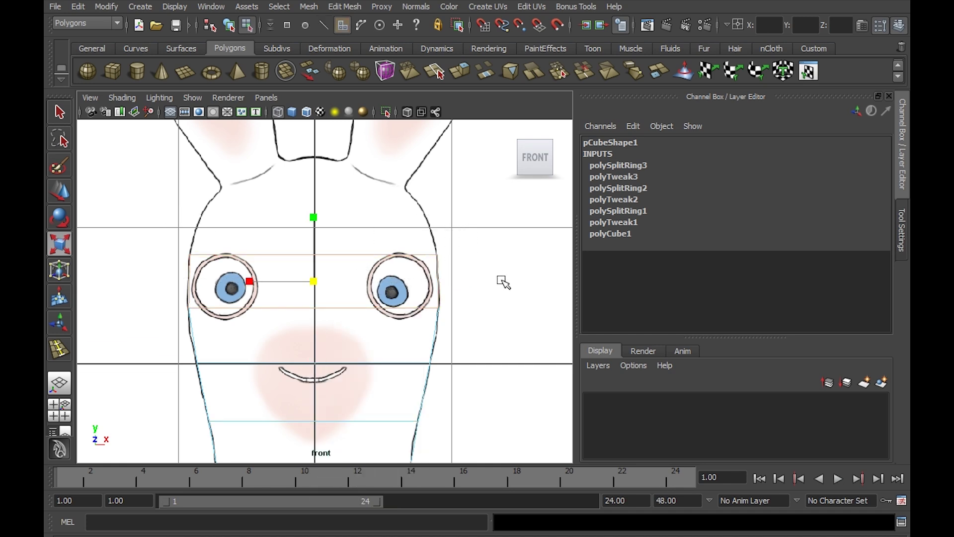
{"action": "left_click_drag", "start_coordinate": [510, 274], "coordinate": [171, 343]}
{"action": "left_click", "coordinate": [368, 297]}
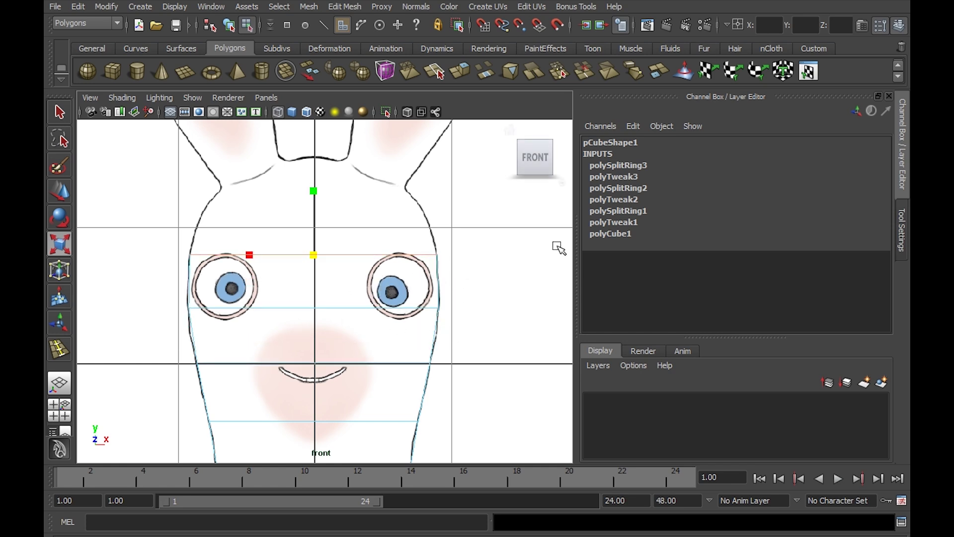
{"action": "middle_click_drag", "start_coordinate": [488, 264], "coordinate": [508, 255], "text": "alt"}
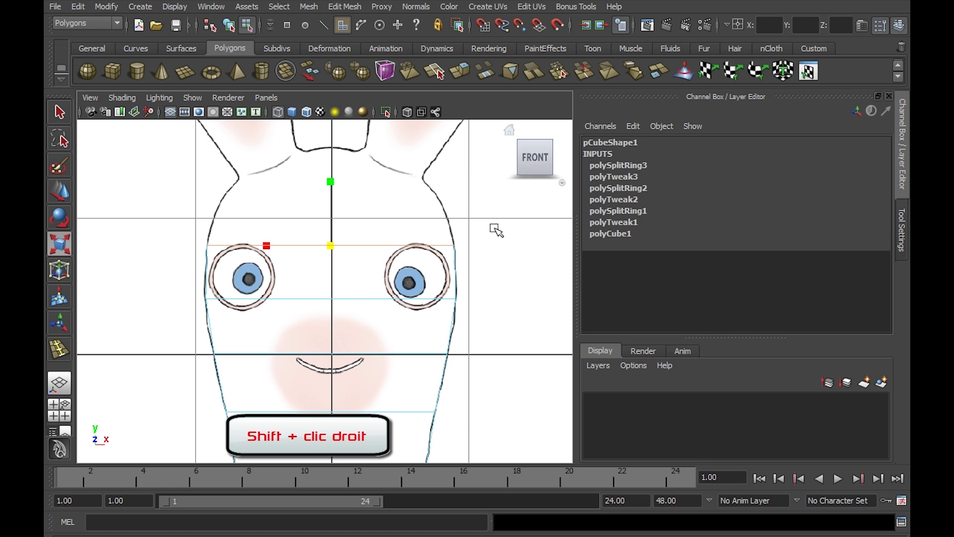
{"action": "right_click", "coordinate": [463, 214], "text": "shift"}
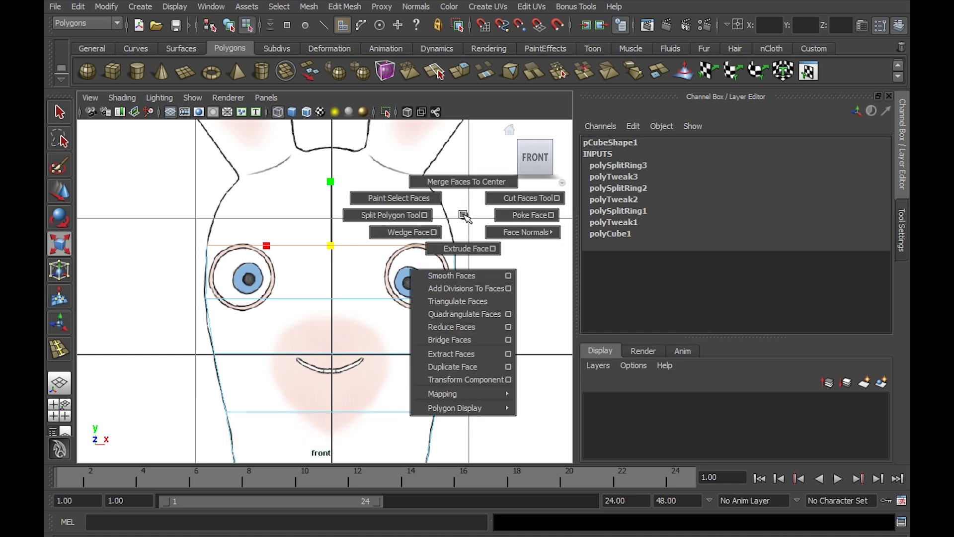
{"action": "right_click", "coordinate": [460, 248]}
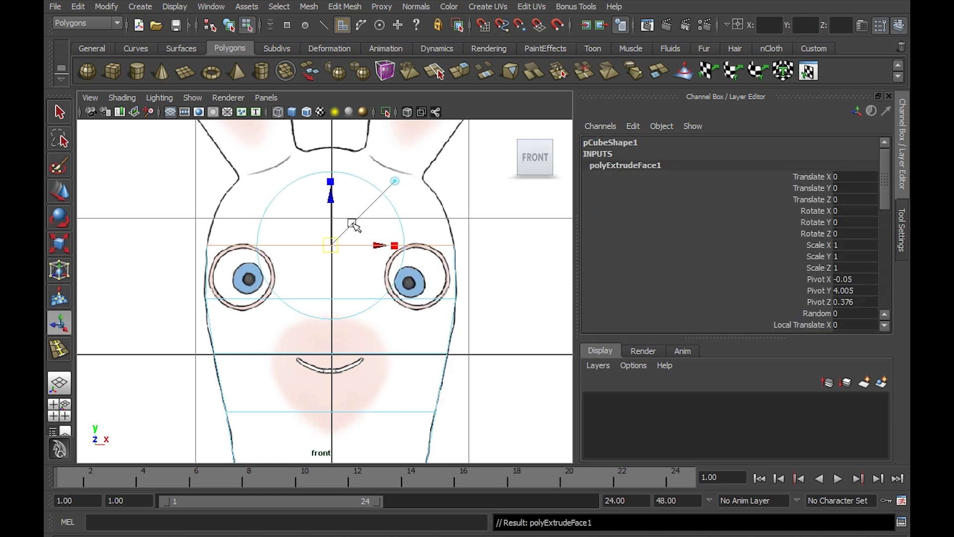
{"action": "middle_click_drag", "start_coordinate": [356, 208], "coordinate": [347, 239], "text": "alt"}
{"action": "right_click_drag", "start_coordinate": [347, 239], "coordinate": [396, 264], "text": "alt"}
{"action": "middle_click_drag", "start_coordinate": [396, 264], "coordinate": [335, 298], "text": "alt"}
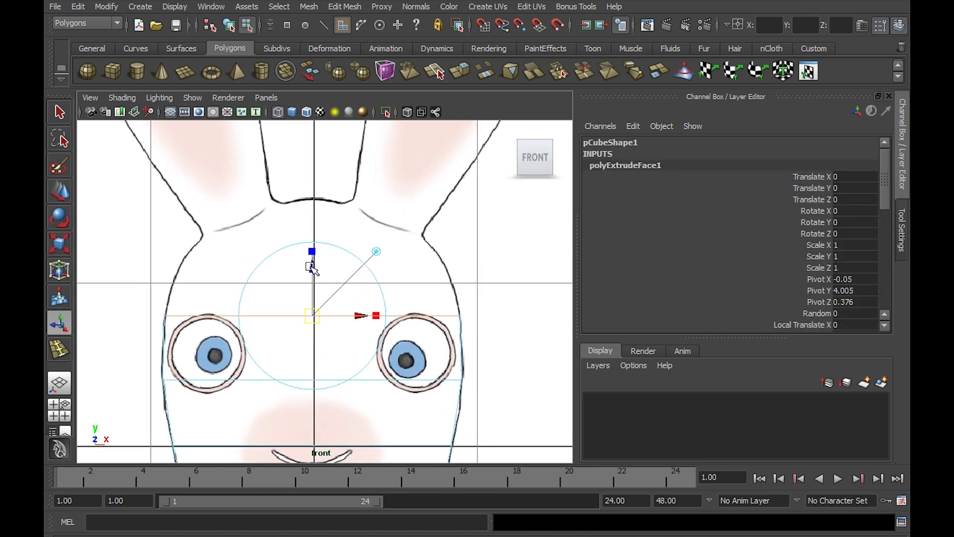
{"action": "left_click_drag", "start_coordinate": [314, 269], "coordinate": [344, 151]}
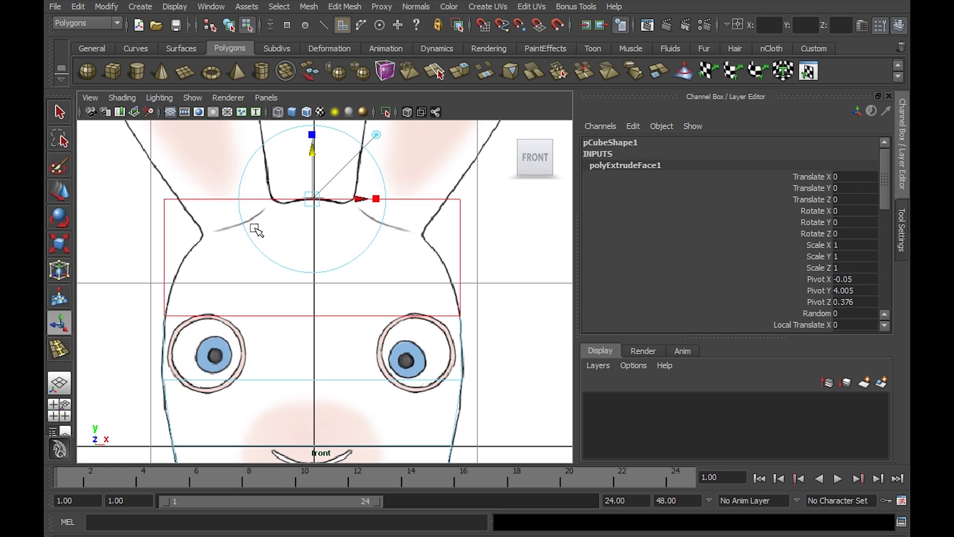
Step: Switch to vertex mode, select the extrusion's top vertices and scale them inward to the width between the ears
{"action": "right_click", "coordinate": [230, 198]}
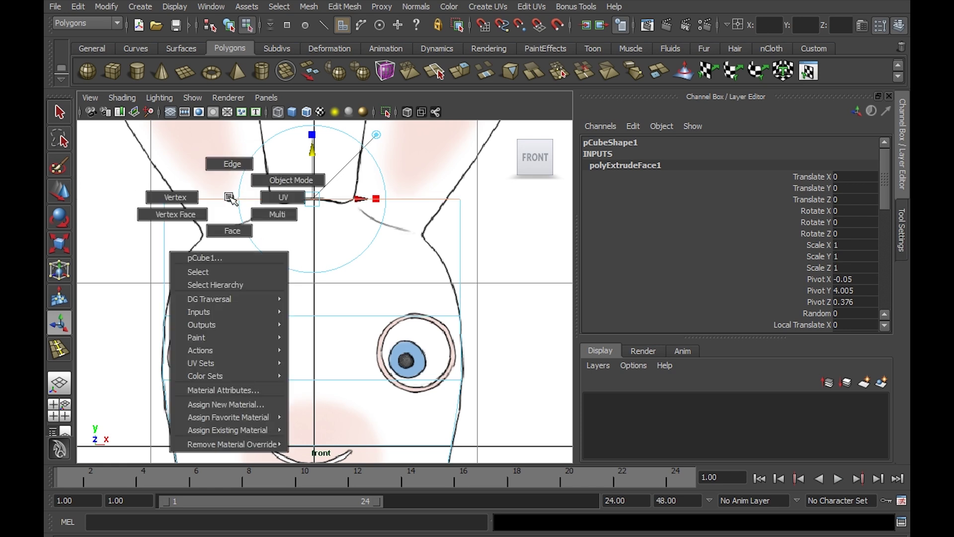
{"action": "left_click", "coordinate": [170, 199]}
{"action": "left_click_drag", "start_coordinate": [144, 166], "coordinate": [507, 227]}
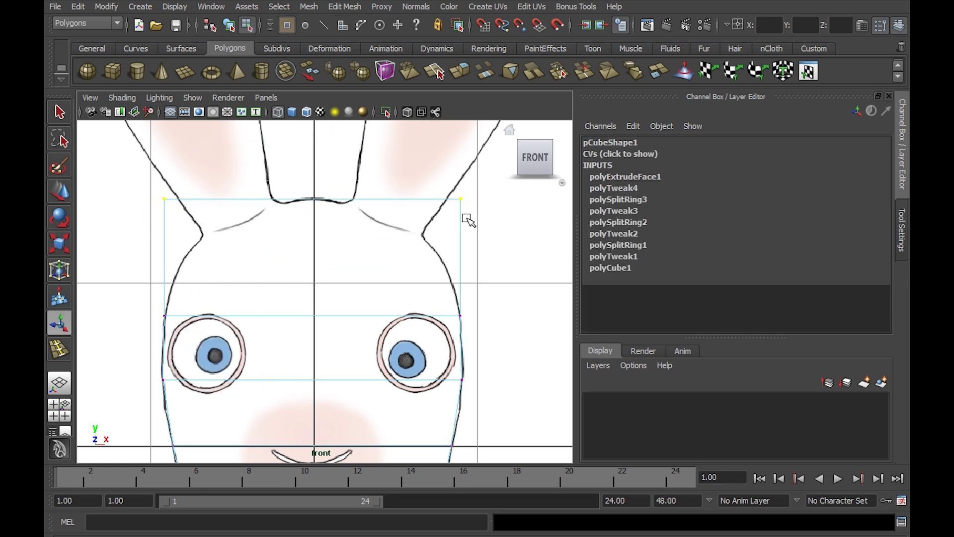
{"action": "key", "text": "r"}
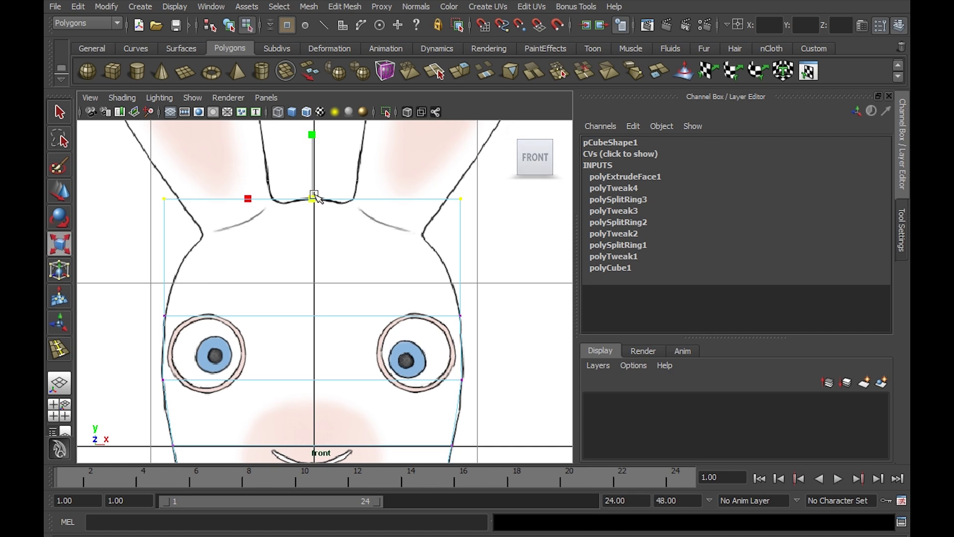
{"action": "left_click_drag", "start_coordinate": [247, 198], "coordinate": [139, 235]}
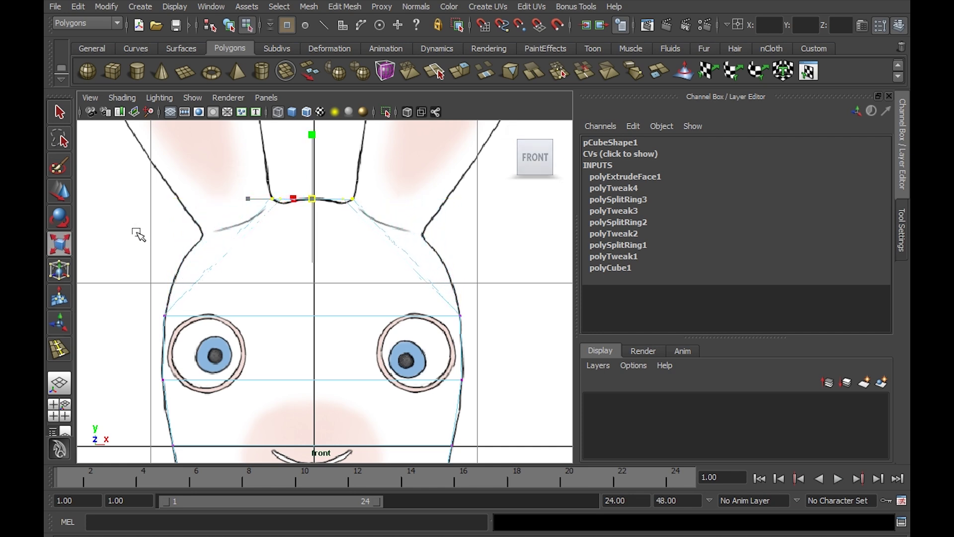
Step: Narrow the top vertices slightly more and move them down onto the head outline between the ears
{"action": "right_click_drag", "start_coordinate": [323, 216], "coordinate": [355, 198], "text": "alt"}
{"action": "middle_click_drag", "start_coordinate": [354, 194], "coordinate": [387, 314], "text": "alt"}
{"action": "right_click_drag", "start_coordinate": [375, 226], "coordinate": [411, 261], "text": "alt"}
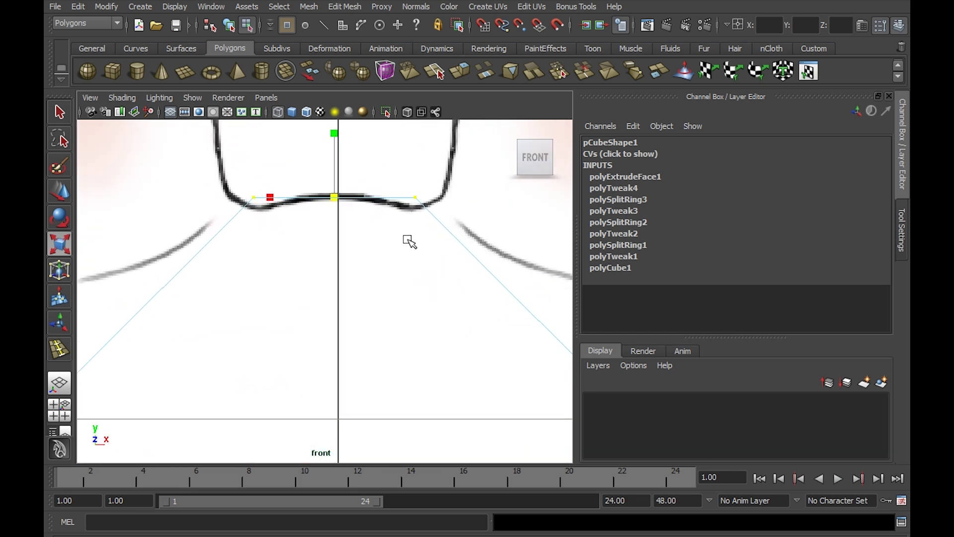
{"action": "key", "text": "w"}
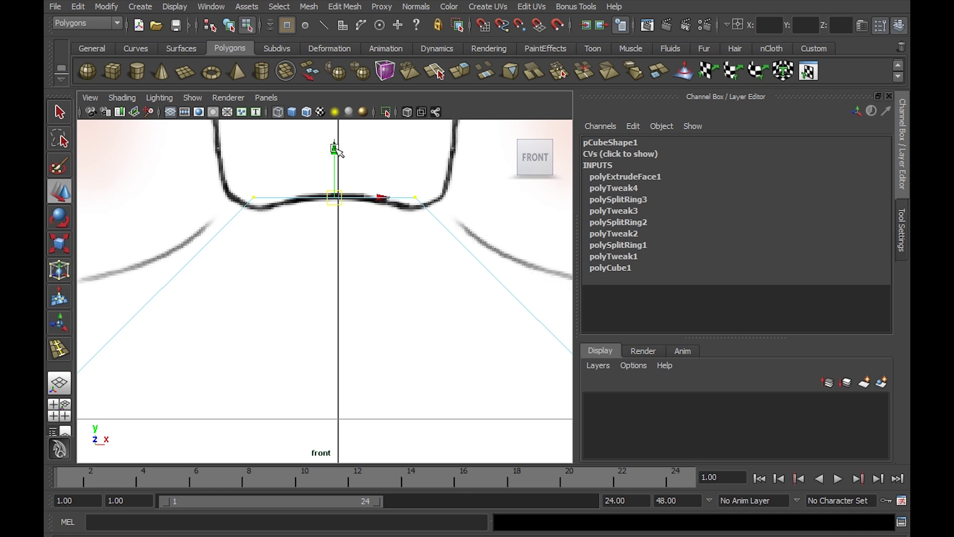
{"action": "left_click_drag", "start_coordinate": [336, 145], "coordinate": [337, 158]}
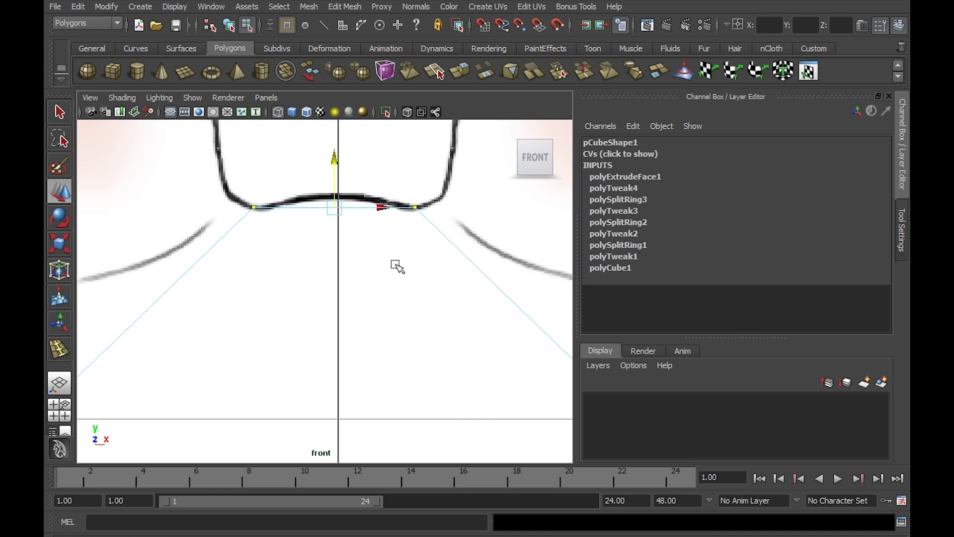
Step: Insert two horizontal edge loops across the forehead between the eyes and the top of the head
{"action": "right_click_drag", "start_coordinate": [396, 267], "coordinate": [381, 263], "text": "alt"}
{"action": "middle_click_drag", "start_coordinate": [400, 262], "coordinate": [396, 217], "text": "alt"}
{"action": "middle_click_drag", "start_coordinate": [444, 249], "coordinate": [431, 217], "text": "alt"}
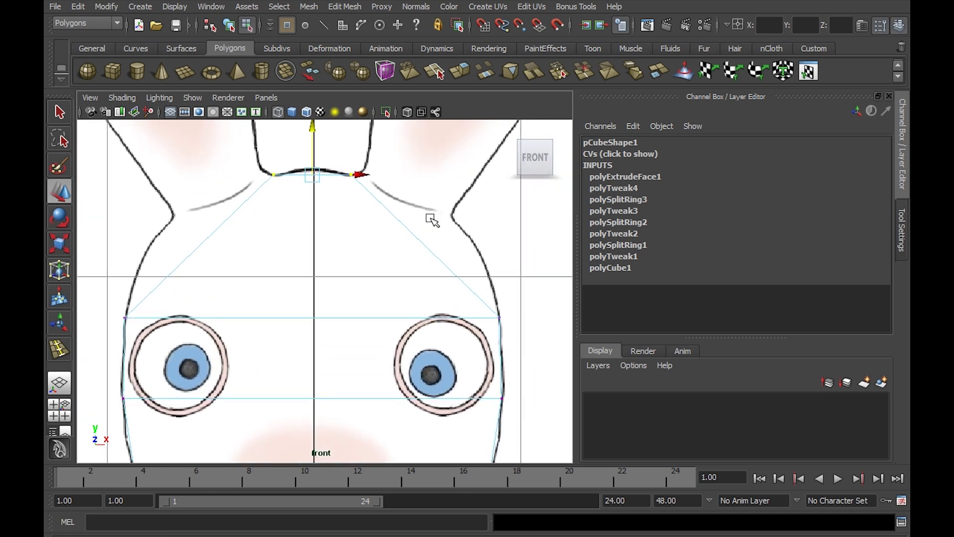
{"action": "left_click", "coordinate": [348, 9]}
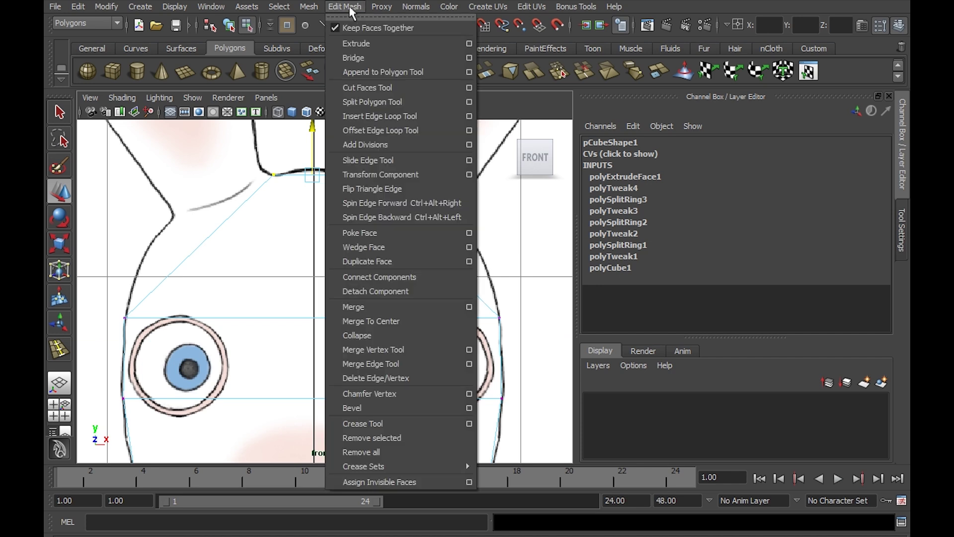
{"action": "left_click", "coordinate": [393, 116]}
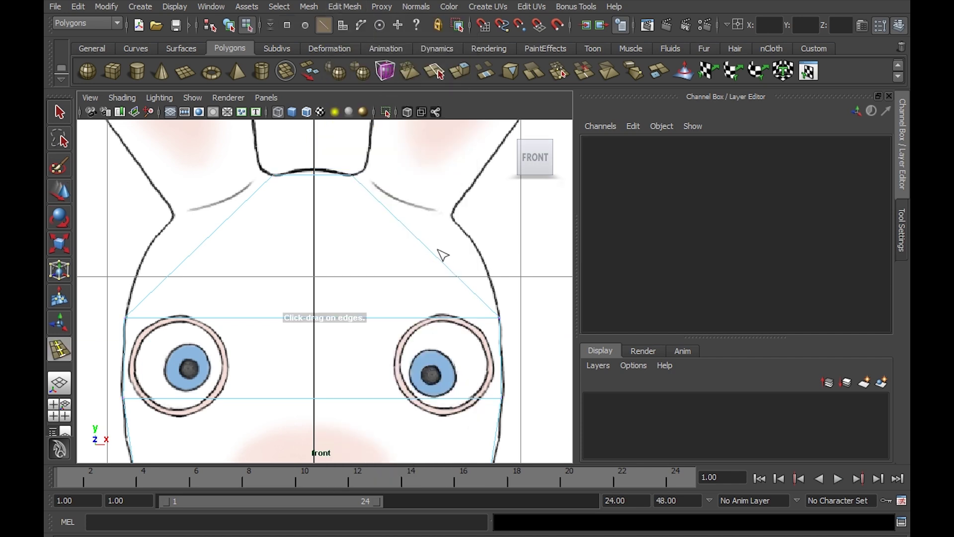
{"action": "left_click", "coordinate": [402, 220]}
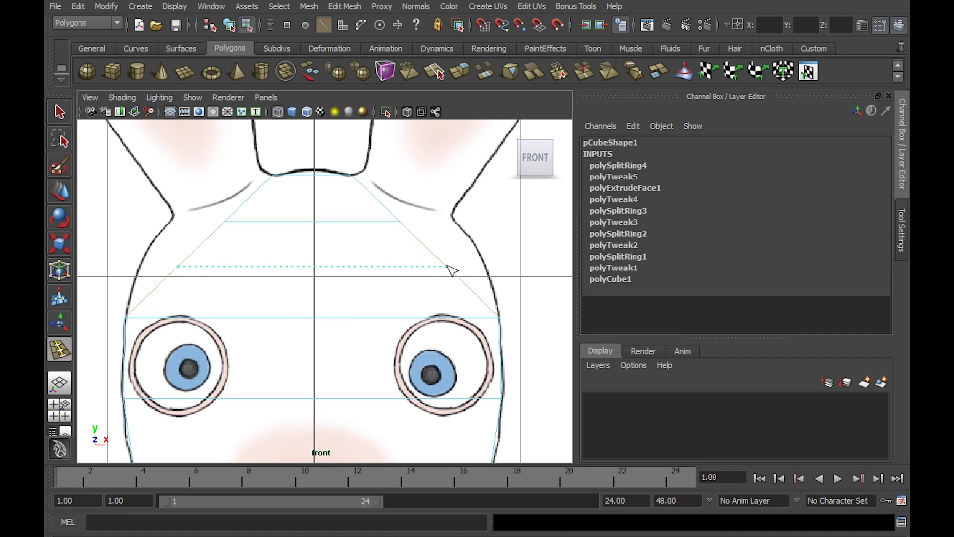
{"action": "left_click", "coordinate": [449, 269]}
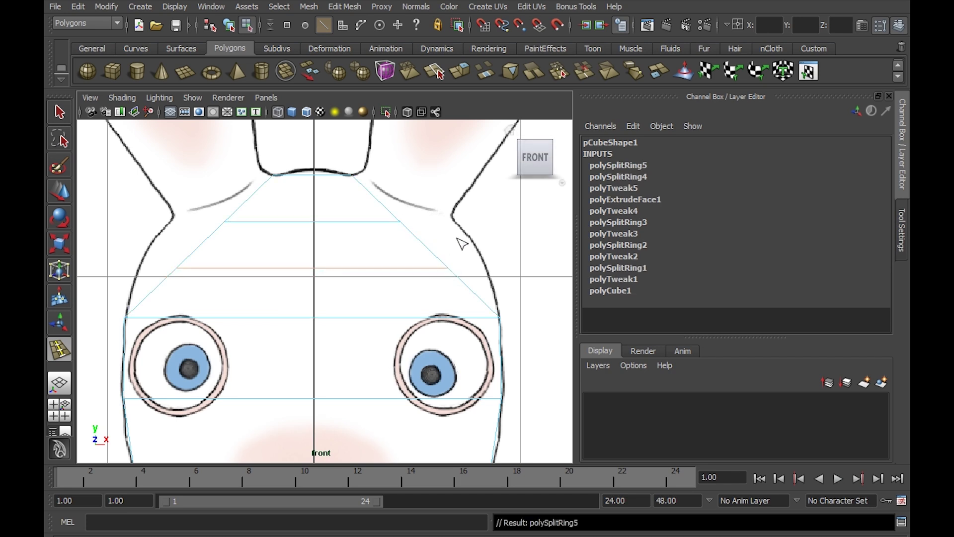
Step: Select each forehead loop's vertices in turn and scale them outward to the head outline
{"action": "left_click", "coordinate": [60, 113]}
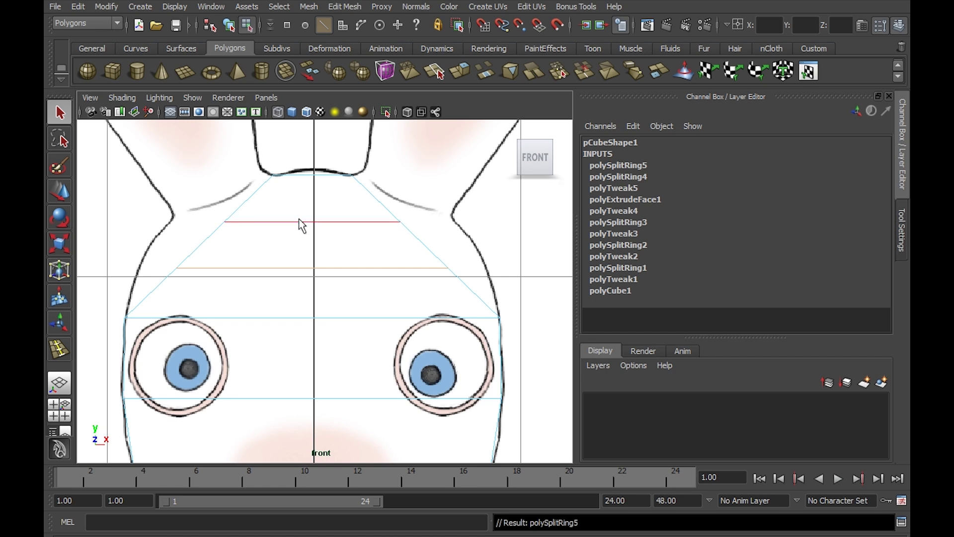
{"action": "right_click_drag", "start_coordinate": [305, 230], "coordinate": [247, 220]}
{"action": "left_click_drag", "start_coordinate": [187, 204], "coordinate": [449, 245]}
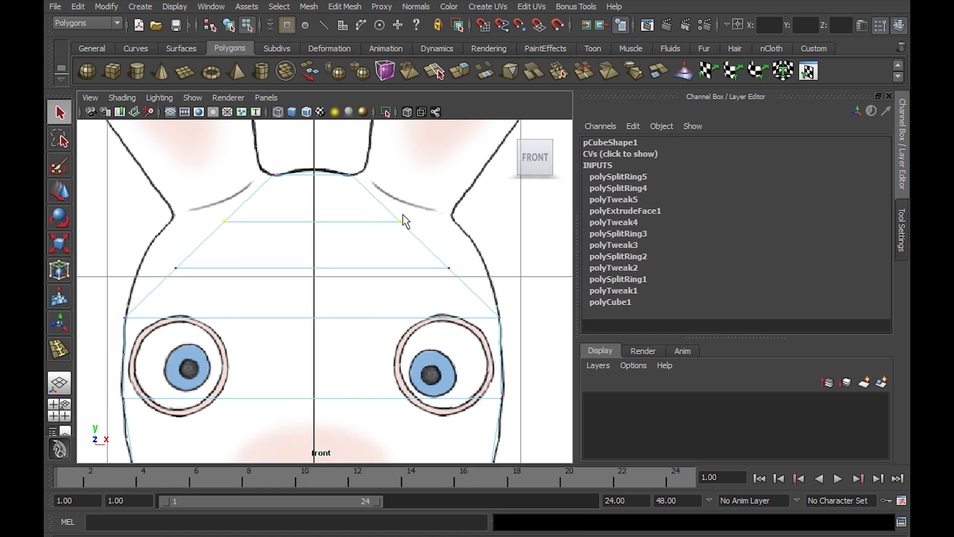
{"action": "key", "text": "r"}
{"action": "left_click_drag", "start_coordinate": [318, 226], "coordinate": [402, 225]}
{"action": "left_click_drag", "start_coordinate": [149, 251], "coordinate": [497, 300]}
{"action": "left_click_drag", "start_coordinate": [313, 271], "coordinate": [376, 263]}
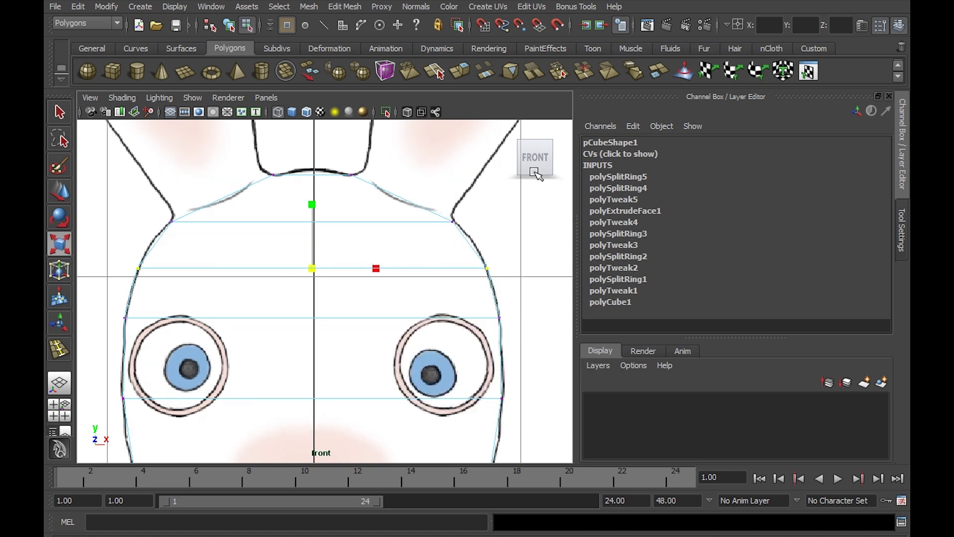
Step: Show the head in the perspective view with smooth shading and examine its shape against the reference planes
{"action": "left_click", "coordinate": [535, 172]}
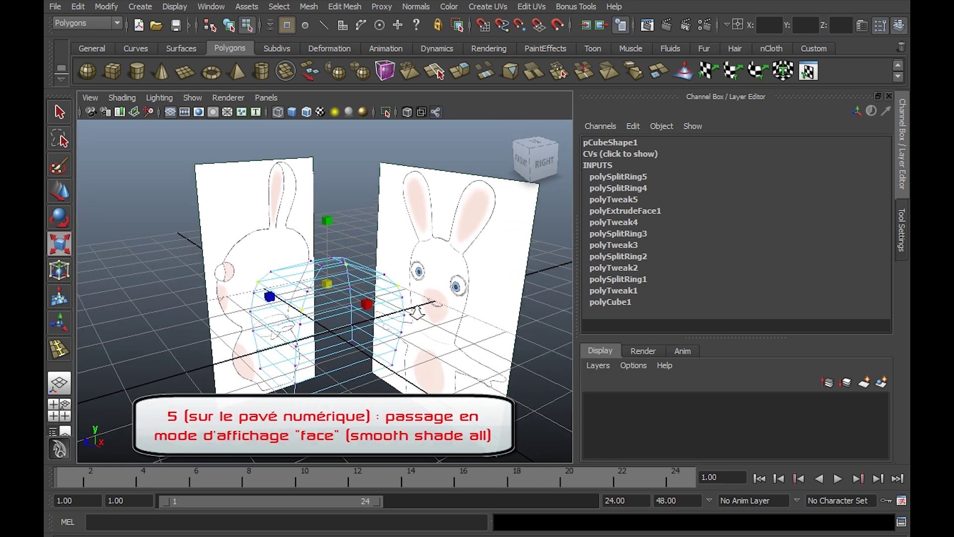
{"action": "middle_click_drag", "start_coordinate": [417, 312], "coordinate": [432, 266], "text": "alt"}
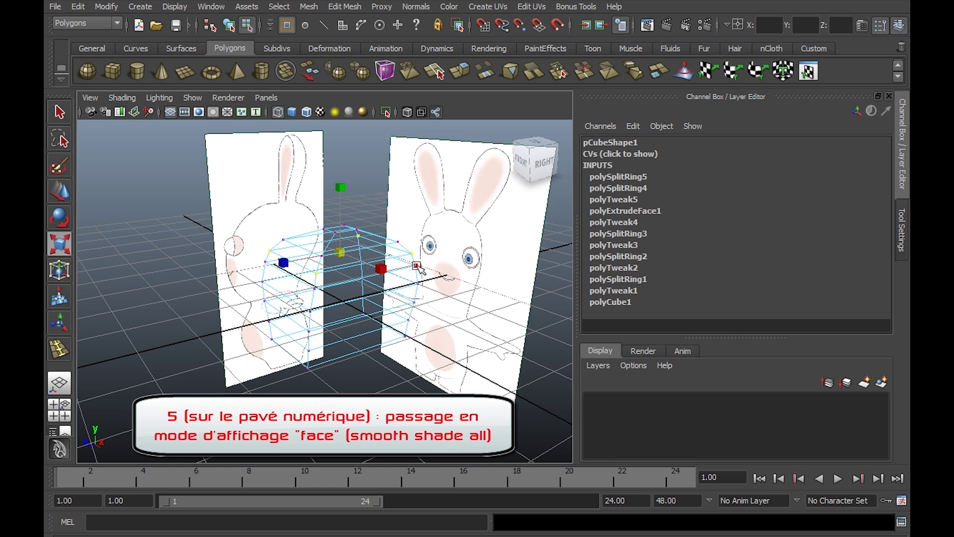
{"action": "key", "text": "5"}
{"action": "left_click_drag", "start_coordinate": [455, 295], "coordinate": [360, 228], "text": "alt"}
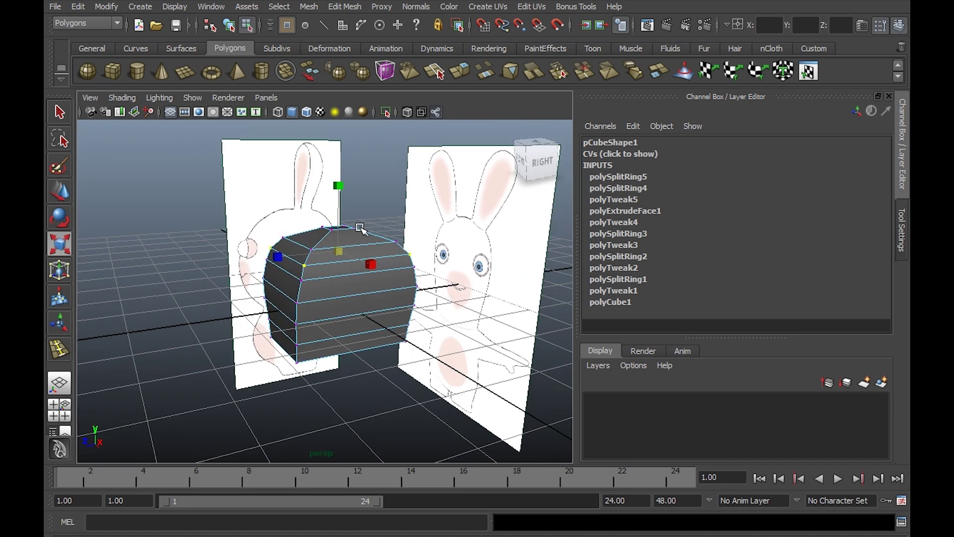
Step: In the side view, move the head's top front and back vertices along the depth axis to fit the profile around the ear base
{"action": "key", "text": "space"}
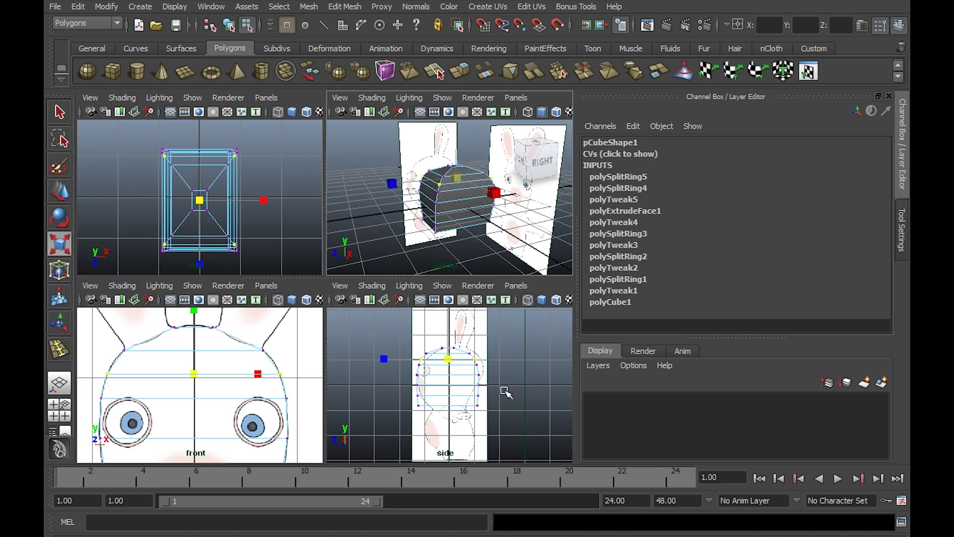
{"action": "key", "text": "space"}
{"action": "scroll", "coordinate": [428, 356], "scroll_direction": "up", "scroll_amount": 6}
{"action": "middle_click_drag", "start_coordinate": [396, 280], "coordinate": [370, 367], "text": "alt"}
{"action": "right_click_drag", "start_coordinate": [373, 363], "coordinate": [468, 318], "text": "alt"}
{"action": "middle_click_drag", "start_coordinate": [411, 272], "coordinate": [411, 320], "text": "alt"}
{"action": "middle_click_drag", "start_coordinate": [290, 232], "coordinate": [328, 212], "text": "alt"}
{"action": "left_click_drag", "start_coordinate": [232, 198], "coordinate": [379, 234]}
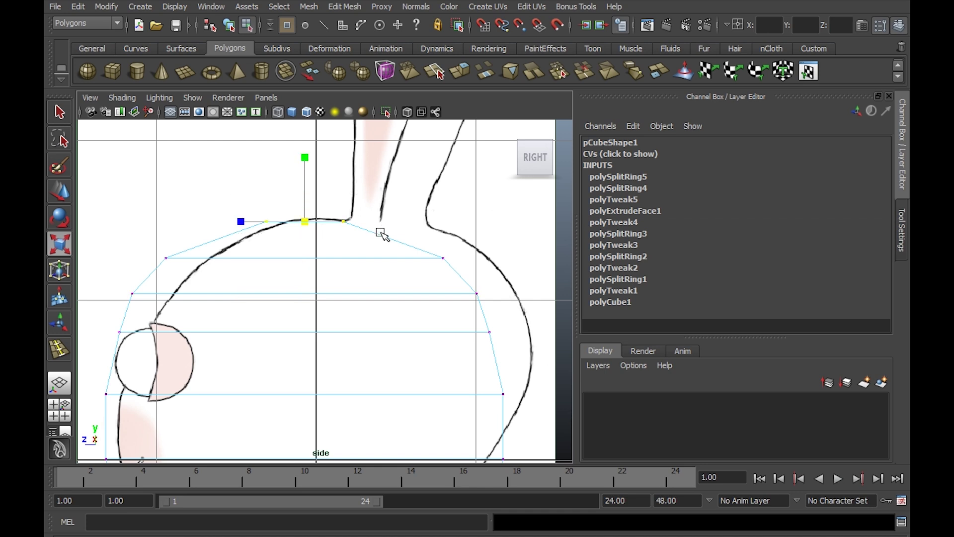
{"action": "right_click_drag", "start_coordinate": [379, 234], "coordinate": [433, 268], "text": "alt"}
{"action": "middle_click_drag", "start_coordinate": [424, 251], "coordinate": [406, 291], "text": "alt"}
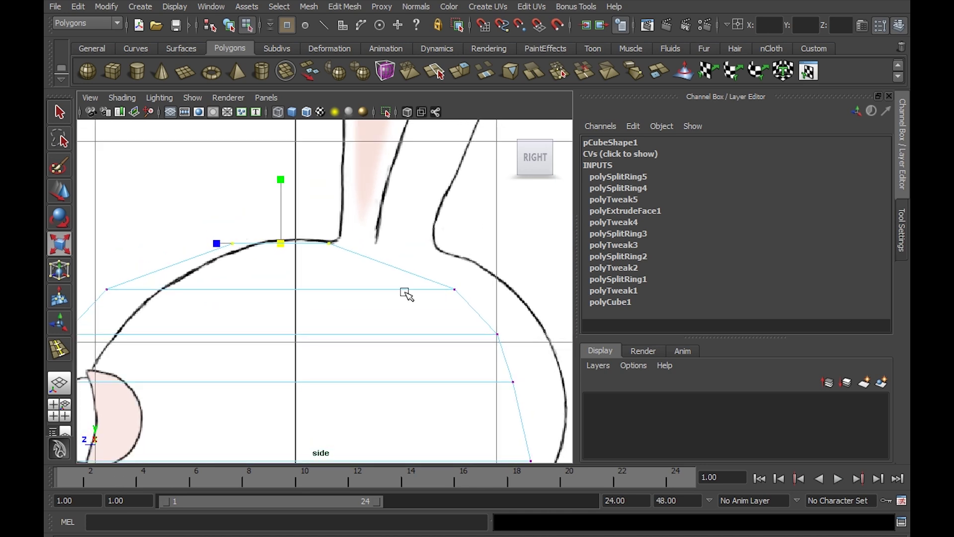
{"action": "key", "text": "w"}
{"action": "mouse_move", "coordinate": [234, 244]}
{"action": "middle_mouse_down"}
{"action": "mouse_move", "coordinate": [341, 251]}
{"action": "mouse_move", "coordinate": [220, 245]}
{"action": "middle_mouse_up"}
{"action": "left_click", "coordinate": [340, 248]}
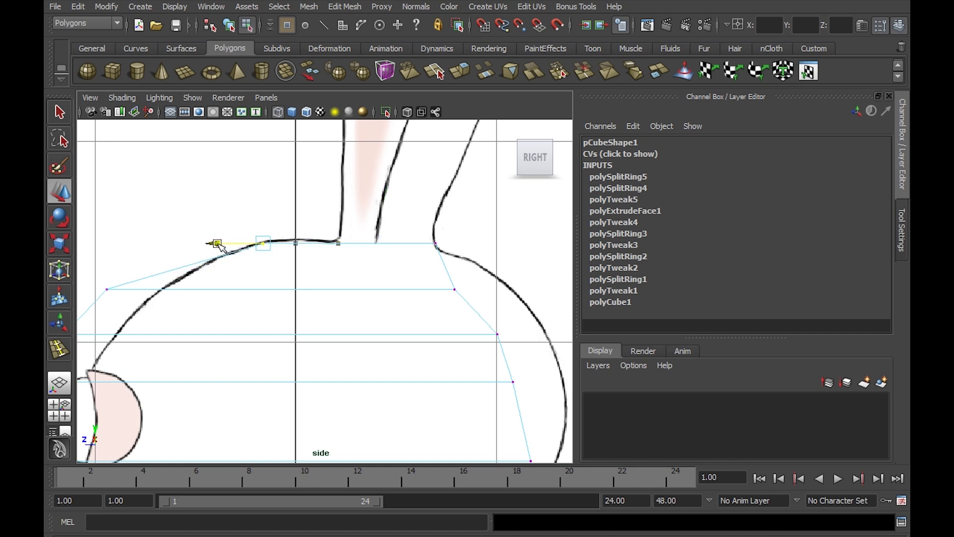
Step: In the side view, move the front vertices of the two forehead loops back along the depth axis onto the reference profile
{"action": "scroll", "coordinate": [405, 234], "scroll_direction": "down", "scroll_amount": 4}
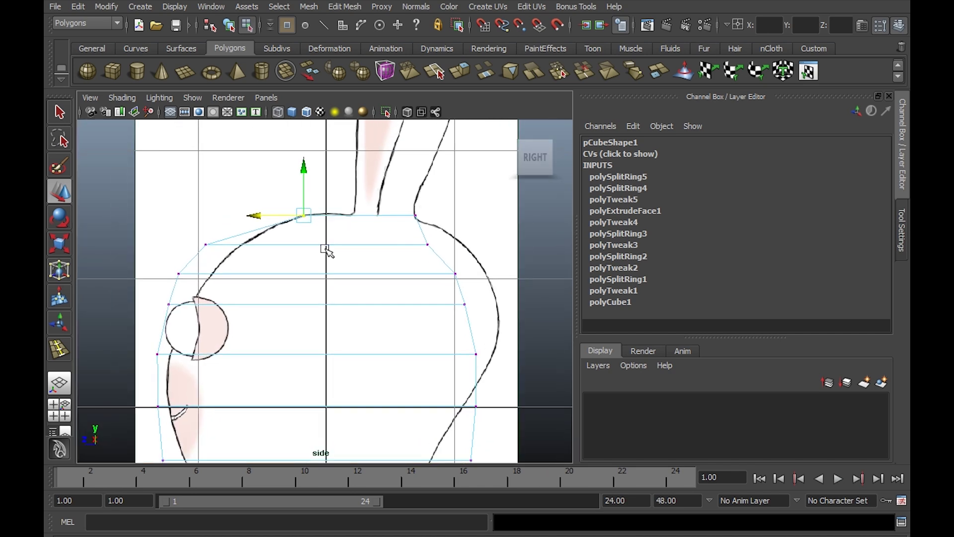
{"action": "left_click_drag", "start_coordinate": [164, 222], "coordinate": [234, 265]}
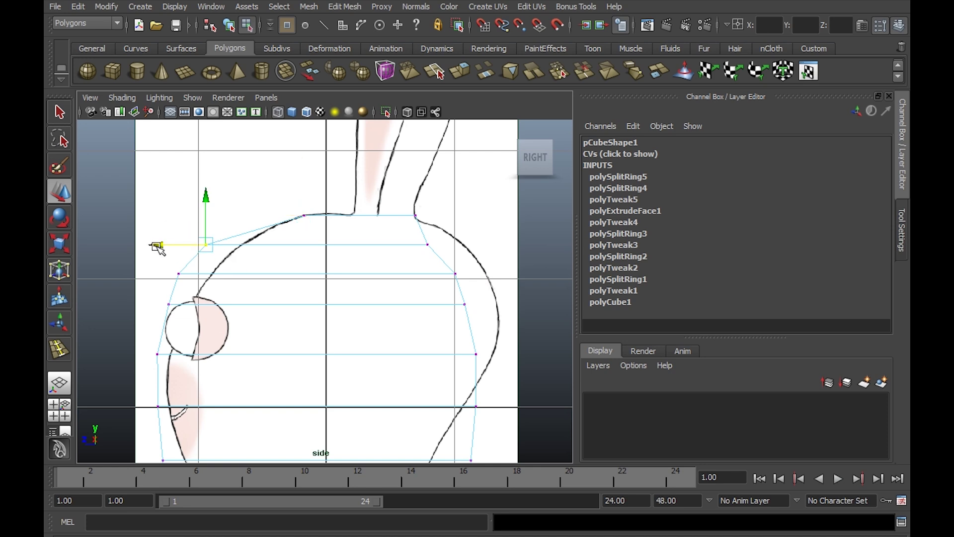
{"action": "left_click_drag", "start_coordinate": [159, 247], "coordinate": [198, 246]}
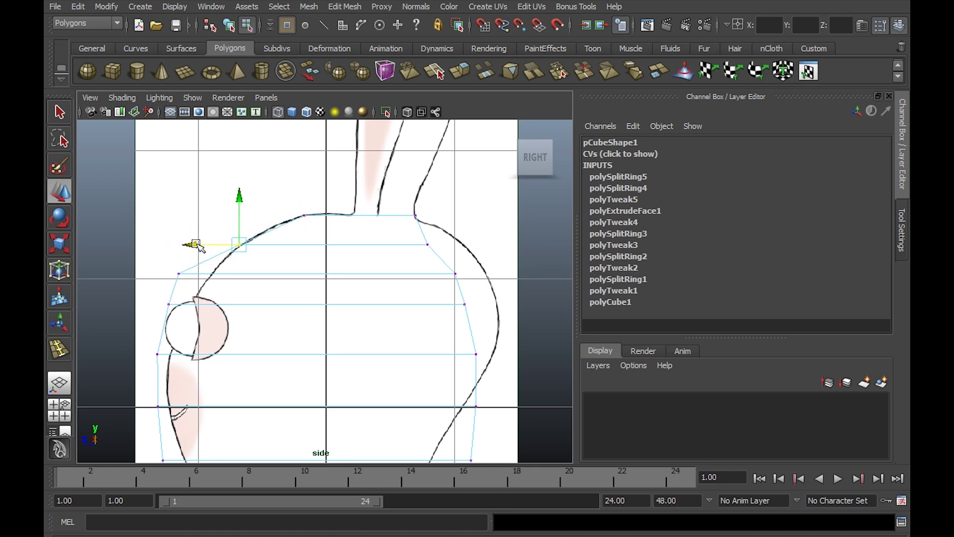
{"action": "middle_click_drag", "start_coordinate": [191, 245], "coordinate": [273, 189], "text": "alt"}
{"action": "left_click_drag", "start_coordinate": [226, 201], "coordinate": [290, 237]}
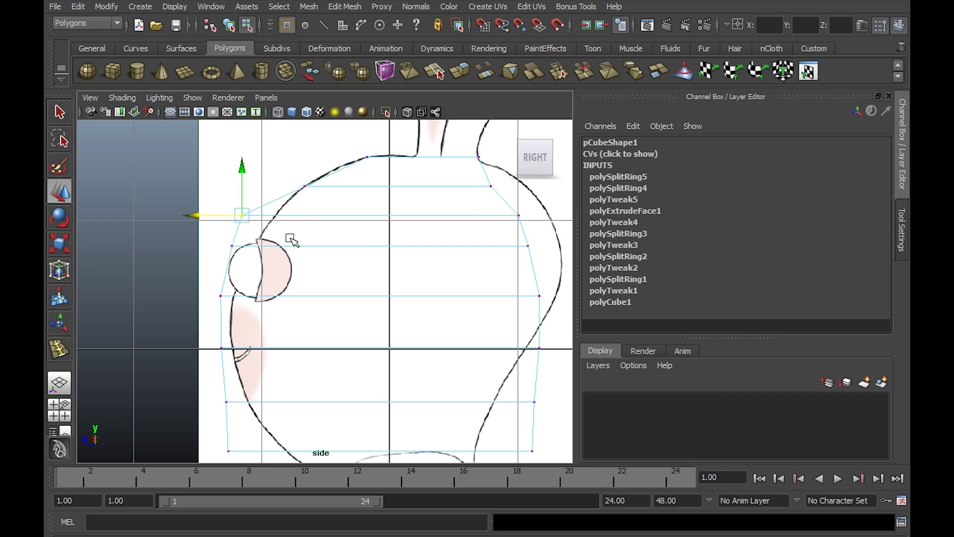
{"action": "left_click_drag", "start_coordinate": [206, 217], "coordinate": [227, 215]}
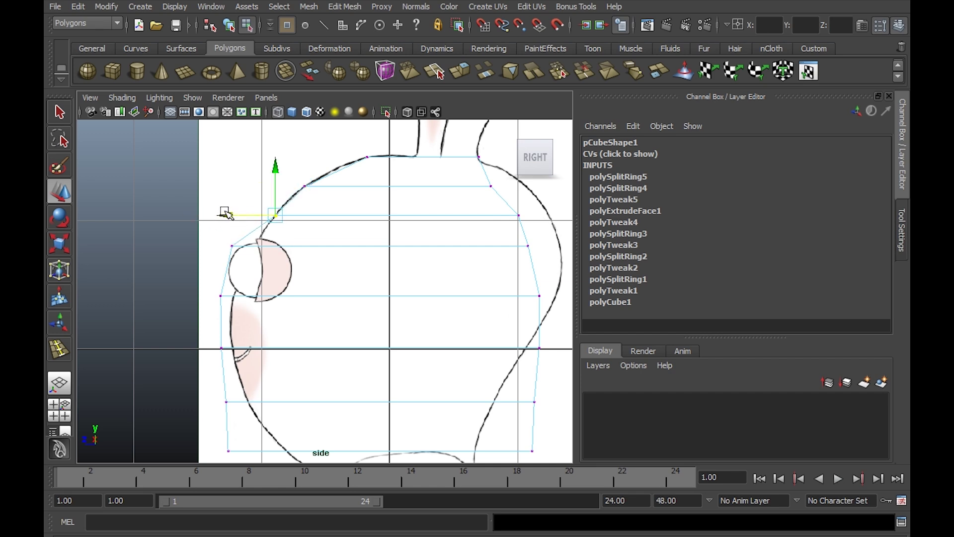
Step: Move the front vertices below and above the eye along the depth axis to match the face profile in the side view
{"action": "left_click_drag", "start_coordinate": [248, 255], "coordinate": [250, 256]}
{"action": "left_click_drag", "start_coordinate": [202, 280], "coordinate": [247, 310]}
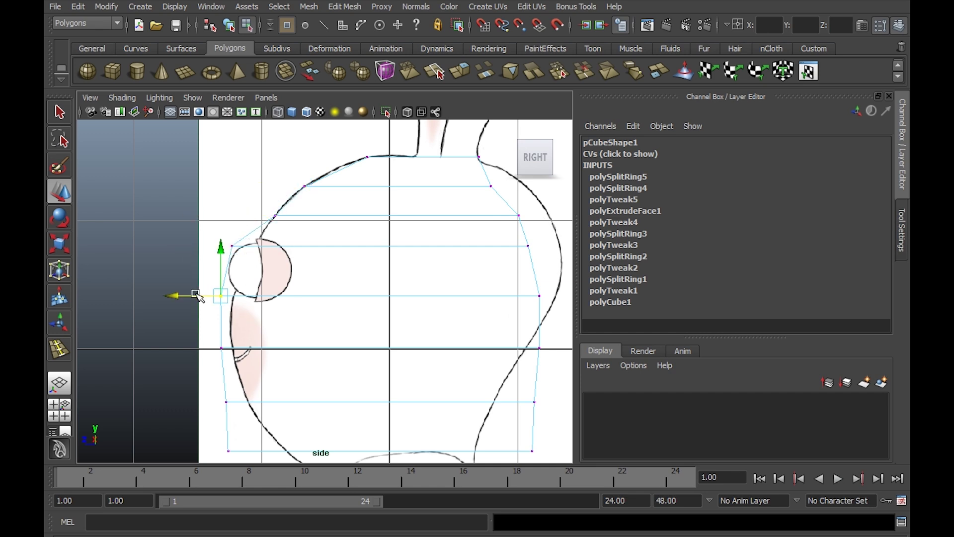
{"action": "left_click_drag", "start_coordinate": [167, 296], "coordinate": [180, 296]}
{"action": "right_click_drag", "start_coordinate": [254, 301], "coordinate": [366, 317], "text": "alt"}
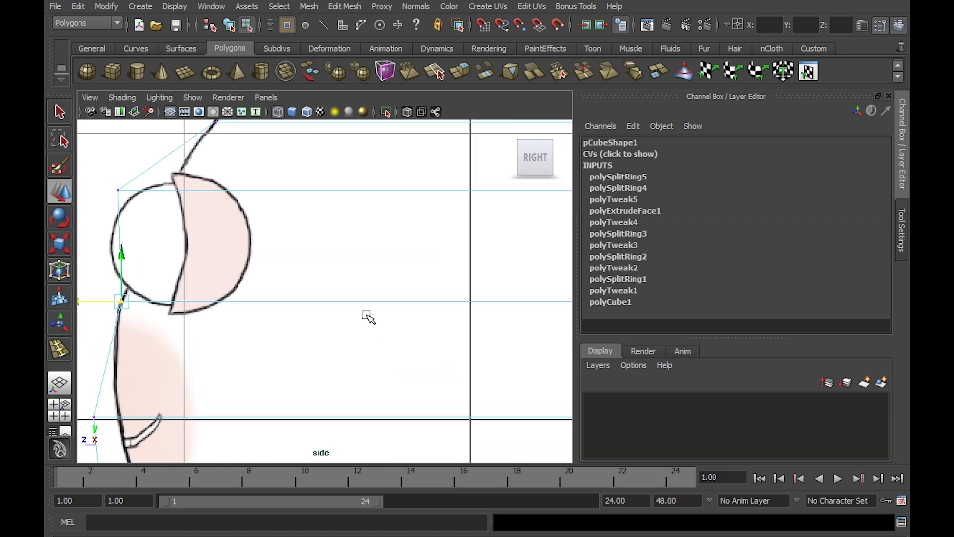
{"action": "middle_click_drag", "start_coordinate": [350, 255], "coordinate": [422, 265], "text": "alt"}
{"action": "left_click_drag", "start_coordinate": [169, 179], "coordinate": [204, 212]}
{"action": "mouse_move", "coordinate": [143, 199]}
{"action": "left_mouse_down"}
{"action": "mouse_move", "coordinate": [185, 198]}
{"action": "mouse_move", "coordinate": [191, 187]}
{"action": "left_mouse_up"}
{"action": "middle_click_drag", "start_coordinate": [233, 279], "coordinate": [287, 293], "text": "alt"}
{"action": "right_click_drag", "start_coordinate": [287, 293], "coordinate": [240, 199], "text": "alt"}
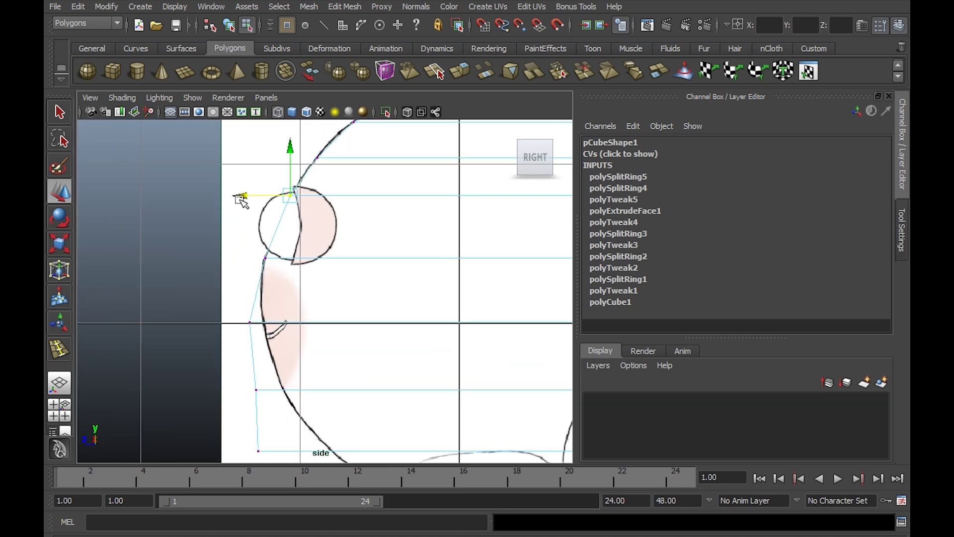
Step: Move the front vertices at mouth level and on the two rows below back along the depth axis onto the chin profile
{"action": "left_click_drag", "start_coordinate": [231, 311], "coordinate": [261, 331]}
{"action": "middle_click_drag", "start_coordinate": [258, 328], "coordinate": [265, 252], "text": "alt"}
{"action": "left_click_drag", "start_coordinate": [213, 247], "coordinate": [224, 243]}
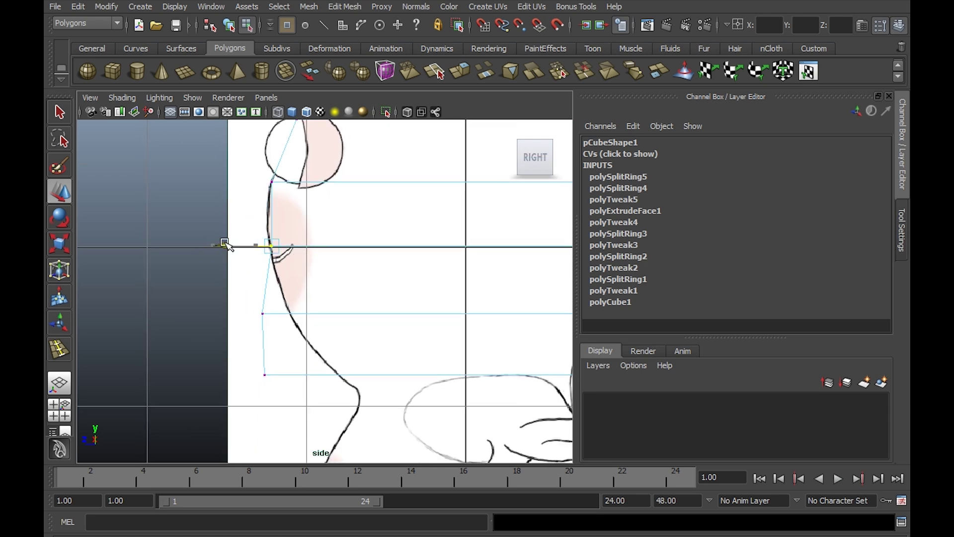
{"action": "middle_click_drag", "start_coordinate": [224, 244], "coordinate": [170, 188], "text": "alt"}
{"action": "left_click_drag", "start_coordinate": [185, 236], "coordinate": [251, 334]}
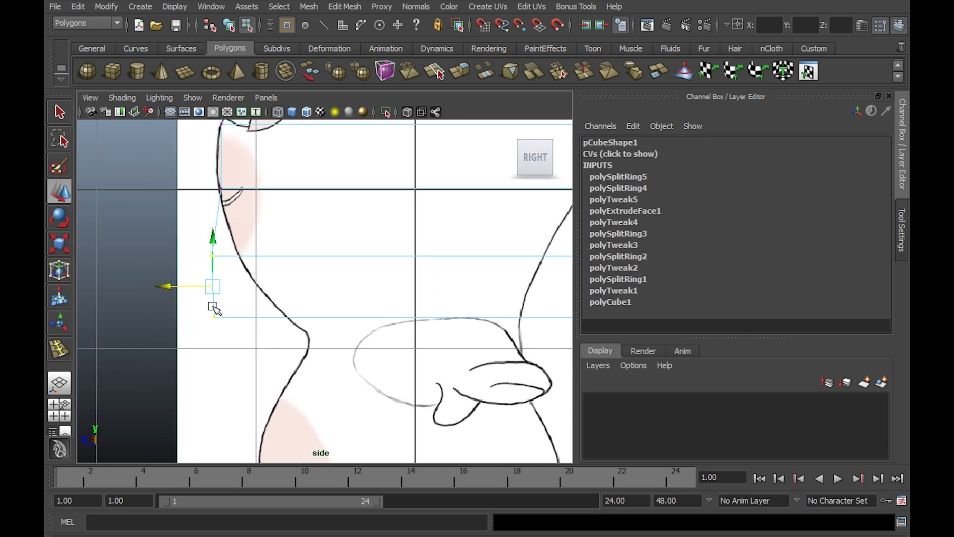
{"action": "left_click_drag", "start_coordinate": [166, 288], "coordinate": [255, 331]}
{"action": "left_click_drag", "start_coordinate": [192, 316], "coordinate": [236, 316]}
Step: Move the back vertices of the three lowest rows, up to mouth level, forward along the depth axis onto the rear head outline
{"action": "middle_click_drag", "start_coordinate": [376, 313], "coordinate": [164, 283], "text": "alt"}
{"action": "left_click_drag", "start_coordinate": [424, 336], "coordinate": [321, 270]}
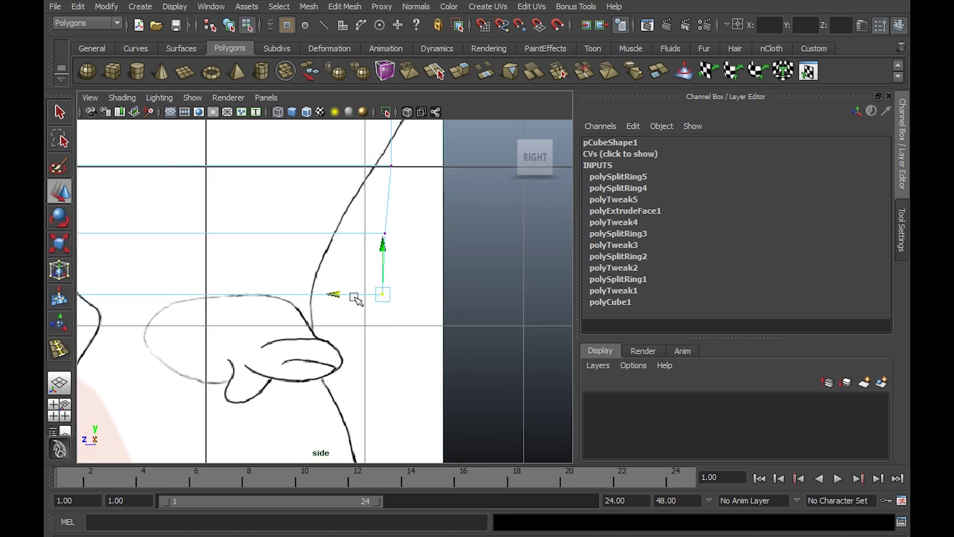
{"action": "middle_click_drag", "start_coordinate": [333, 297], "coordinate": [261, 280]}
{"action": "left_click_drag", "start_coordinate": [426, 255], "coordinate": [373, 221]}
{"action": "middle_click_drag", "start_coordinate": [338, 235], "coordinate": [239, 354]}
{"action": "left_click_drag", "start_coordinate": [358, 298], "coordinate": [298, 260]}
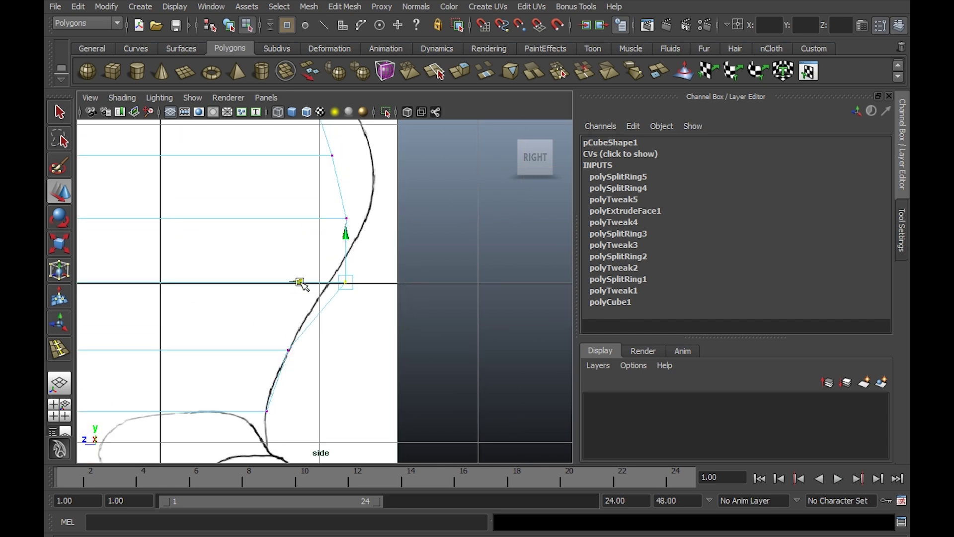
{"action": "middle_click_drag", "start_coordinate": [300, 273], "coordinate": [281, 282]}
Step: Move the back vertices from the lower eye row up to the upper forehead row outward onto the rounded back-of-head outline
{"action": "middle_click_drag", "start_coordinate": [301, 241], "coordinate": [290, 332], "text": "alt"}
{"action": "left_click_drag", "start_coordinate": [276, 290], "coordinate": [372, 328]}
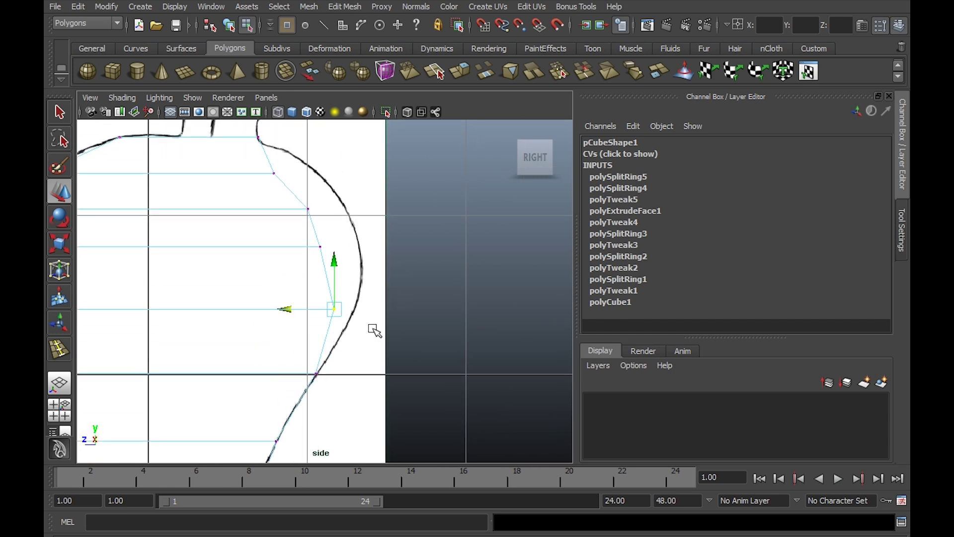
{"action": "left_click_drag", "start_coordinate": [287, 306], "coordinate": [307, 306]}
{"action": "middle_click_drag", "start_coordinate": [318, 269], "coordinate": [307, 328], "text": "alt"}
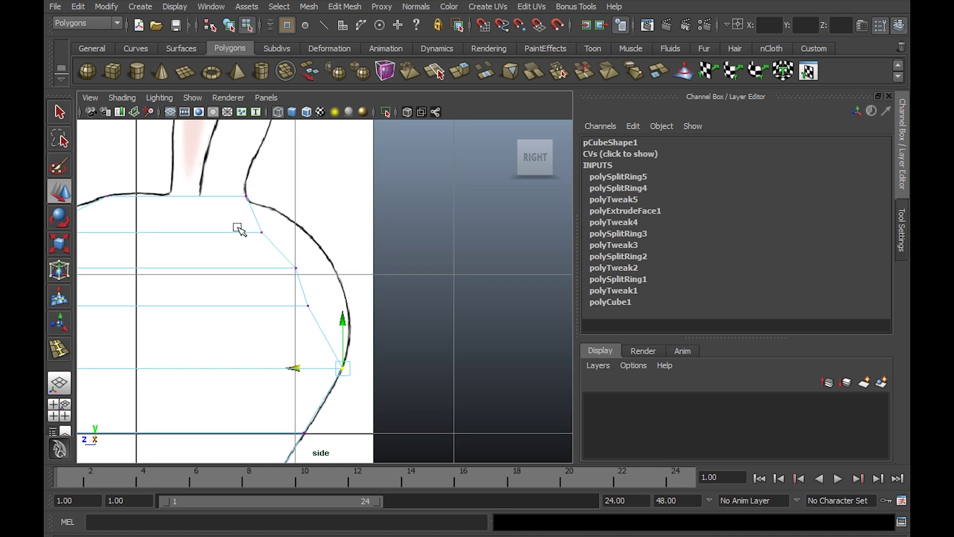
{"action": "left_click_drag", "start_coordinate": [240, 217], "coordinate": [343, 328]}
{"action": "left_click_drag", "start_coordinate": [241, 268], "coordinate": [273, 267]}
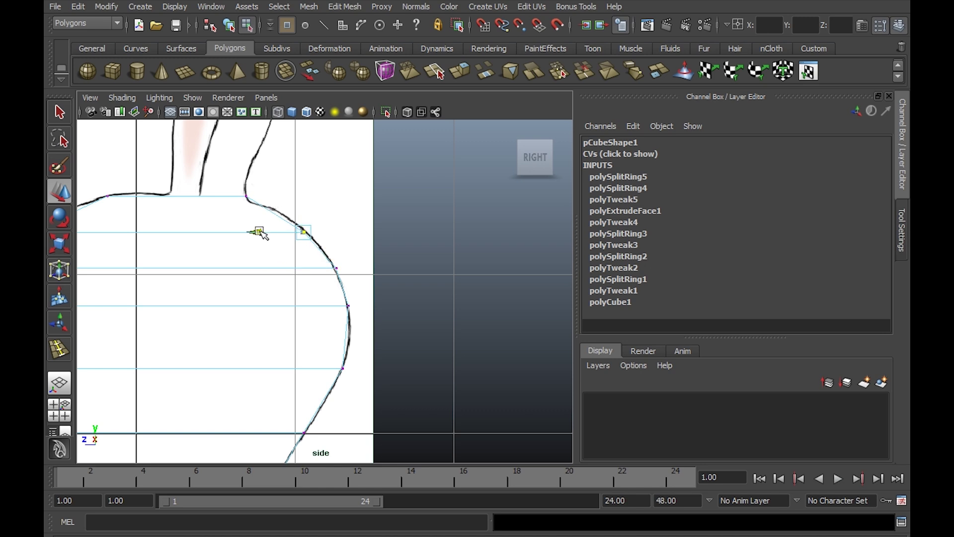
Step: Return the head to object mode in the perspective view and examine its shape from several angles
{"action": "key", "text": "space"}
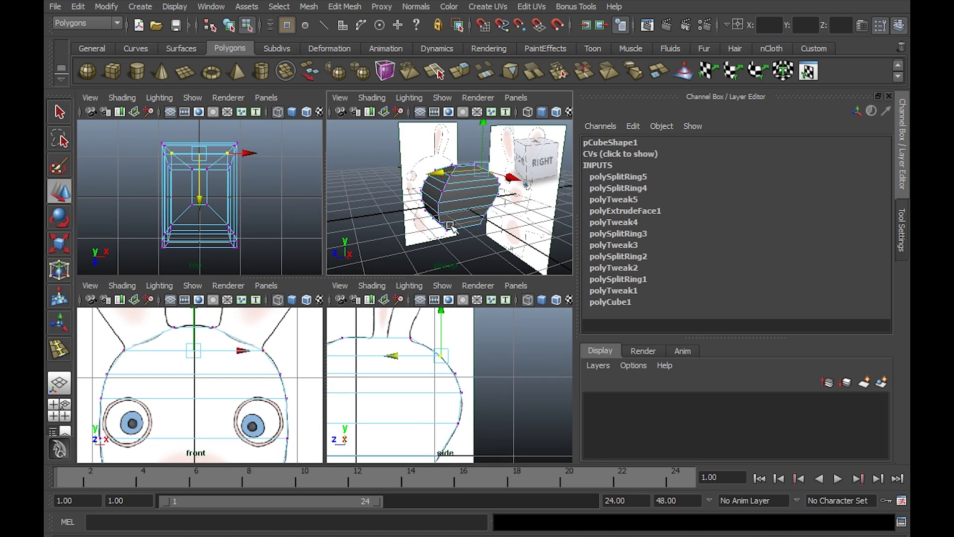
{"action": "key", "text": "space"}
{"action": "left_click_drag", "start_coordinate": [318, 279], "coordinate": [348, 279], "text": "alt"}
{"action": "right_click_drag", "start_coordinate": [346, 276], "coordinate": [386, 253]}
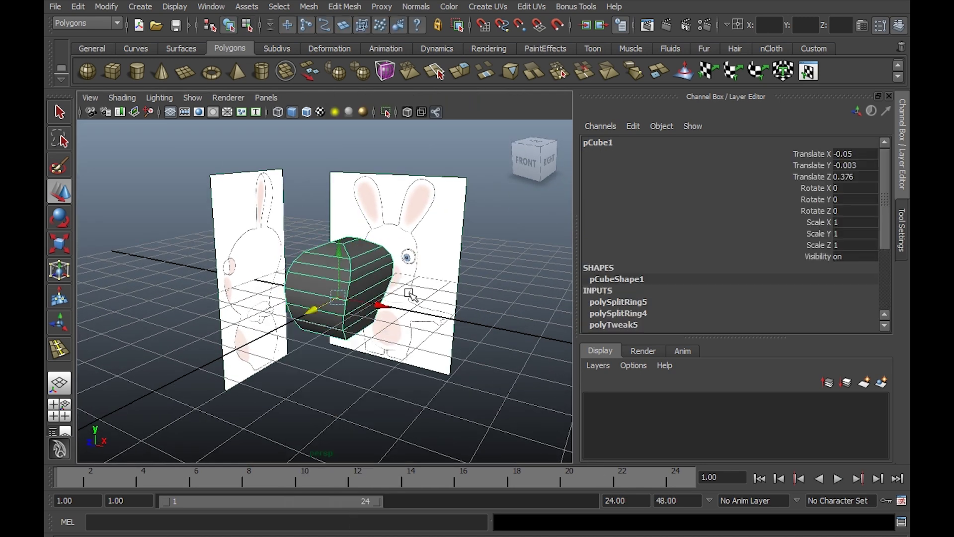
{"action": "left_click_drag", "start_coordinate": [377, 259], "coordinate": [357, 235], "text": "alt"}
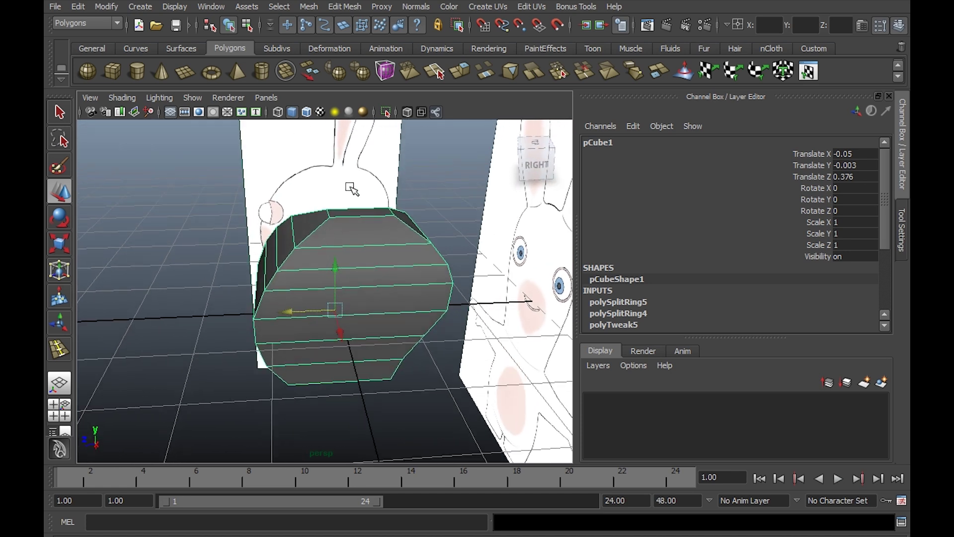
Step: Insert two vertical edge loops through the middle of the head in the side view, in line with the ear base
{"action": "key", "text": "space"}
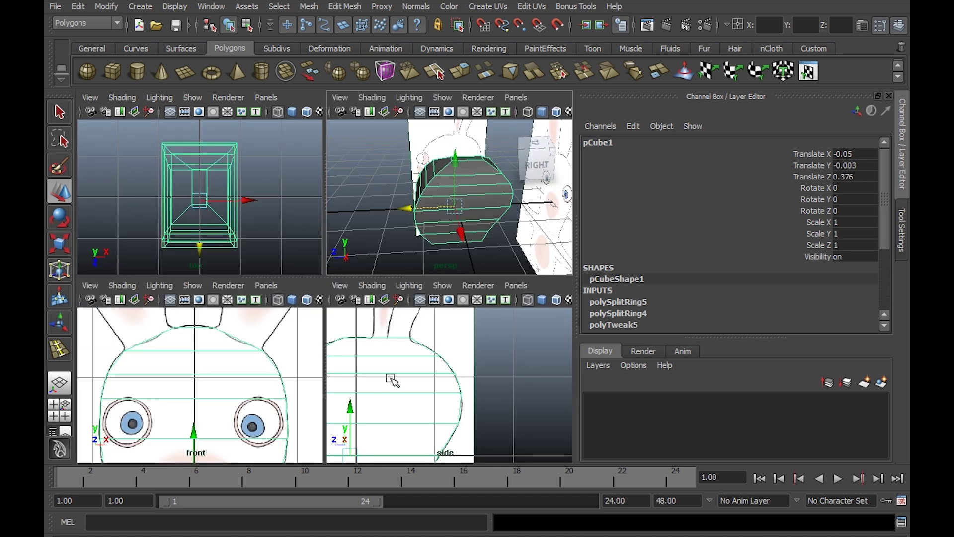
{"action": "key", "text": "space"}
{"action": "middle_click_drag", "start_coordinate": [329, 263], "coordinate": [355, 258], "text": "alt"}
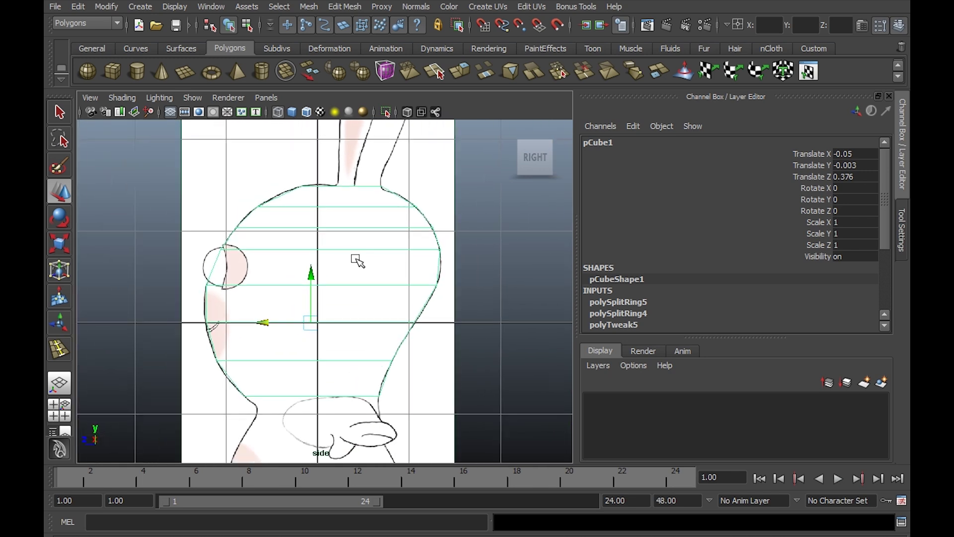
{"action": "left_click", "coordinate": [348, 6]}
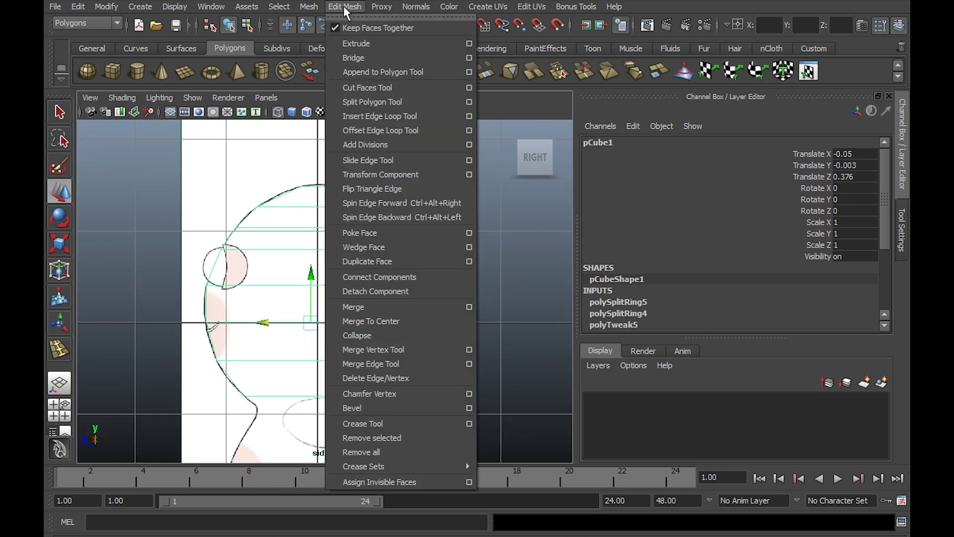
{"action": "left_click", "coordinate": [368, 98]}
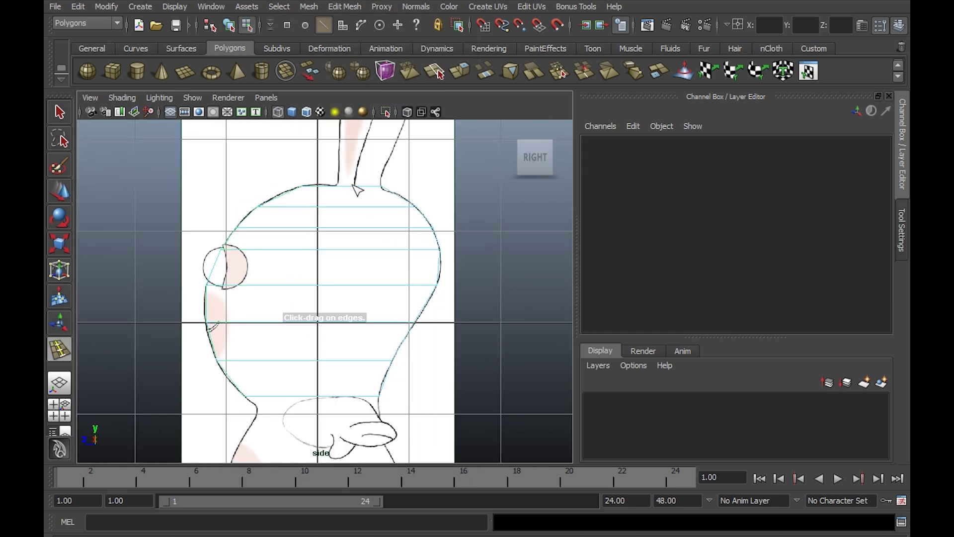
{"action": "mouse_move", "coordinate": [353, 186]}
{"action": "left_mouse_down"}
{"action": "mouse_move", "coordinate": [338, 186]}
{"action": "mouse_move", "coordinate": [362, 187]}
{"action": "left_mouse_up"}
{"action": "middle_click_drag", "start_coordinate": [385, 268], "coordinate": [451, 242], "text": "alt"}
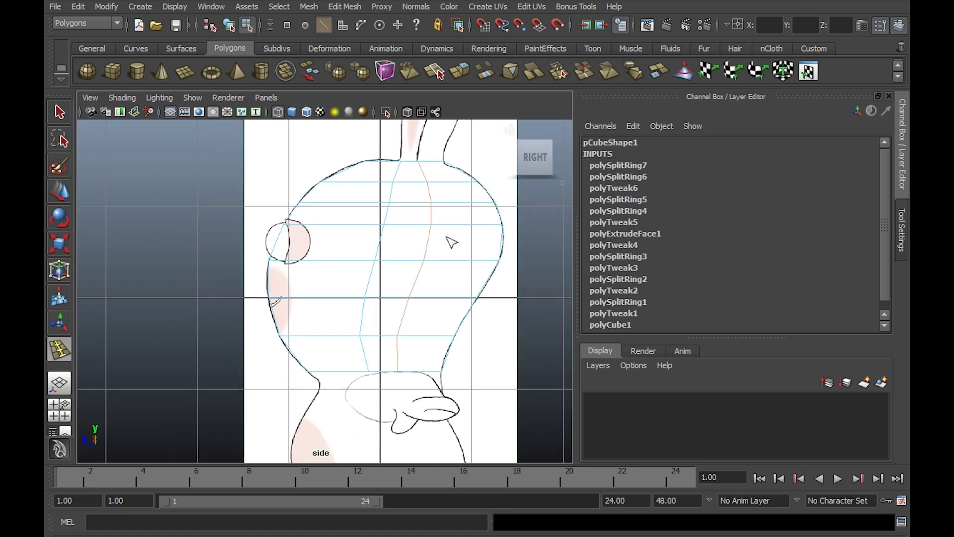
Step: Insert a vertical edge loop down the center of the head in the front view
{"action": "key", "text": "space"}
{"action": "key", "text": "space"}
{"action": "left_click_drag", "start_coordinate": [396, 266], "coordinate": [508, 270], "text": "alt"}
{"action": "key", "text": "space"}
{"action": "key", "text": "space"}
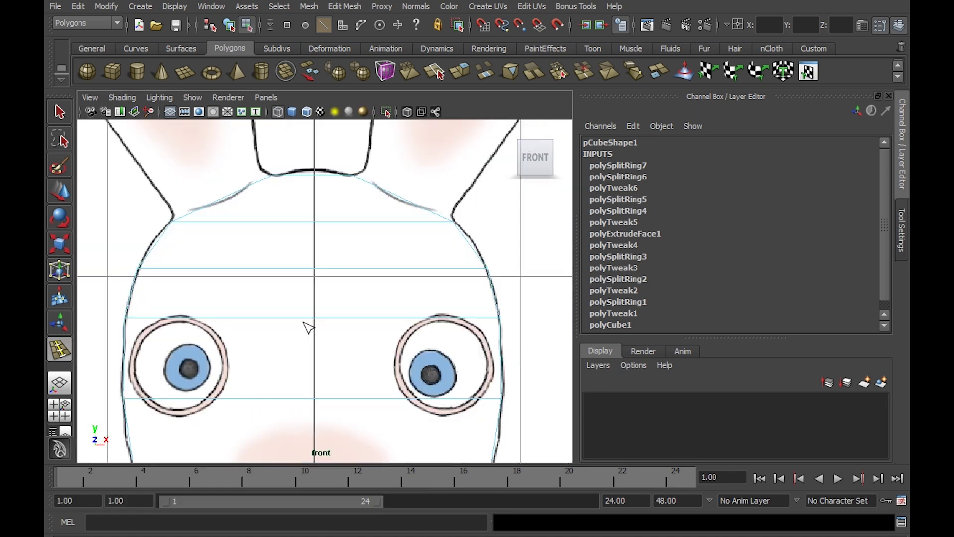
{"action": "left_click", "coordinate": [315, 175]}
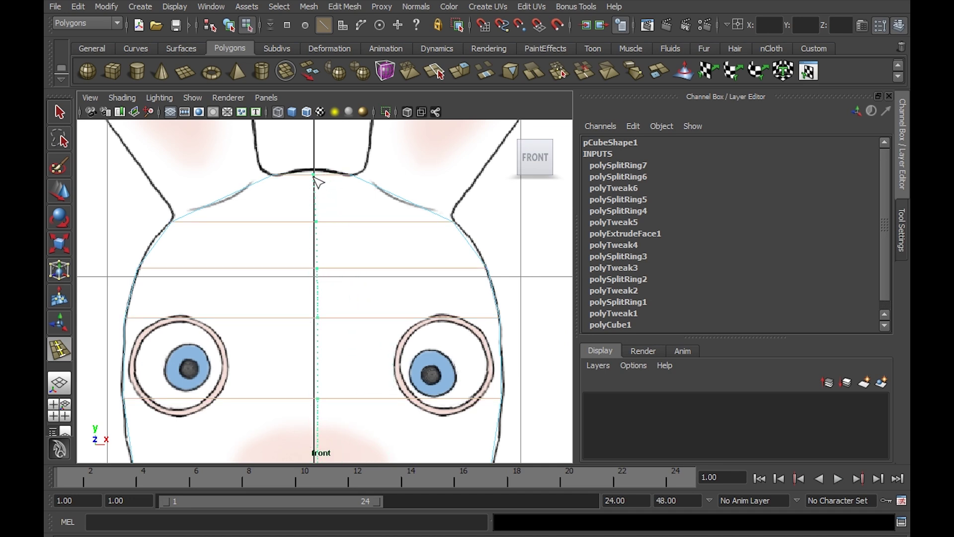
{"action": "left_click_drag", "start_coordinate": [314, 177], "coordinate": [315, 177]}
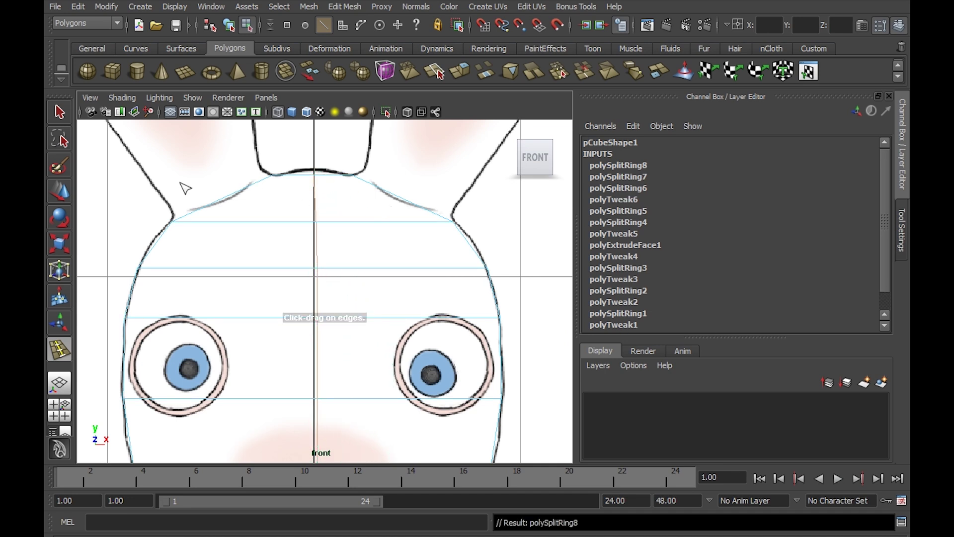
Step: Select all vertices of the vertical center loop in the front view and activate the Move tool
{"action": "key", "text": "q"}
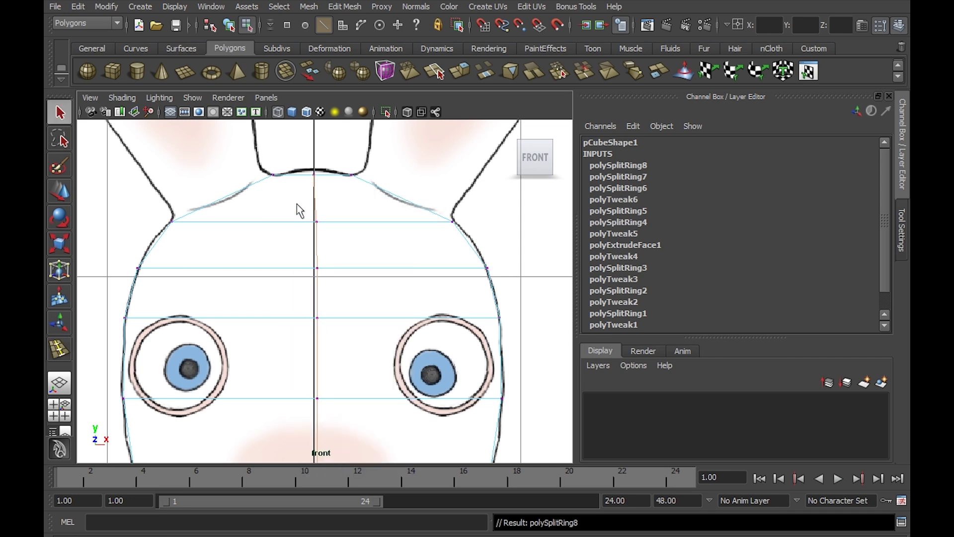
{"action": "key", "text": "F9"}
{"action": "scroll", "coordinate": [396, 282], "scroll_direction": "down", "scroll_amount": 10}
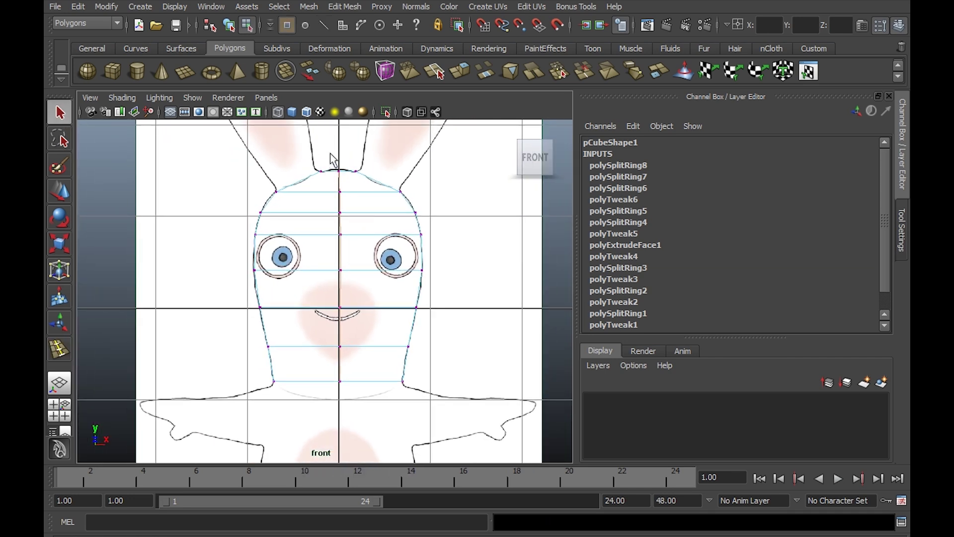
{"action": "left_click_drag", "start_coordinate": [333, 160], "coordinate": [352, 419]}
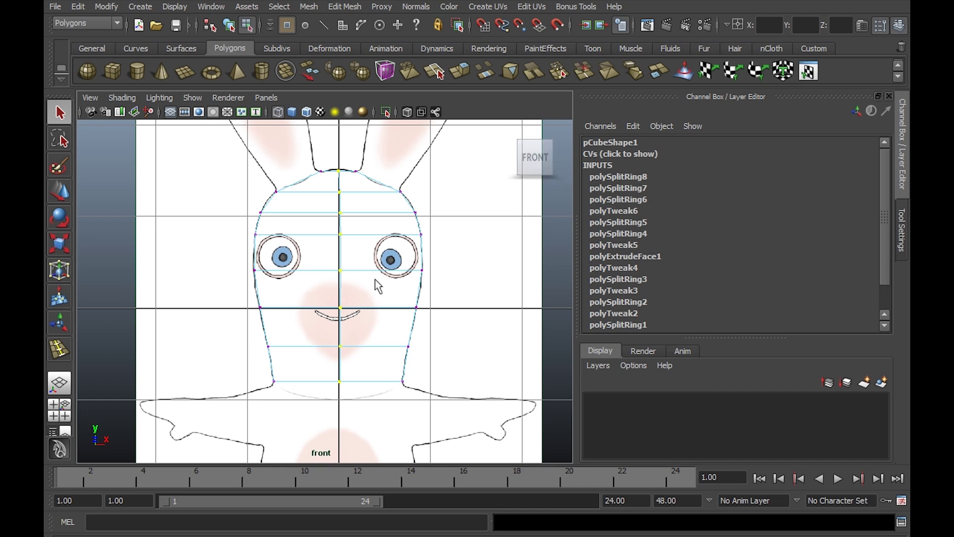
{"action": "left_click", "coordinate": [67, 190]}
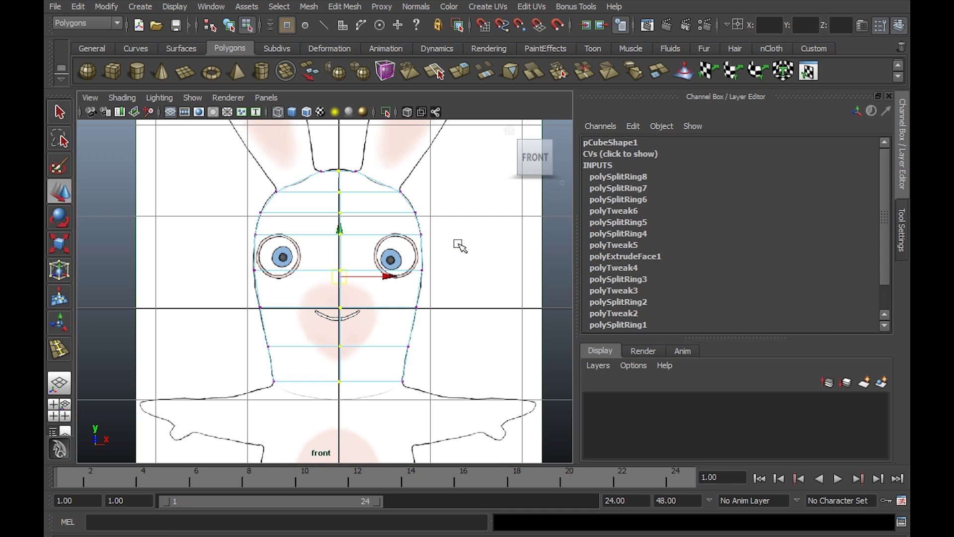
Step: Open the Move tool's settings and turn off Retain component spacing
{"action": "left_click", "coordinate": [902, 231]}
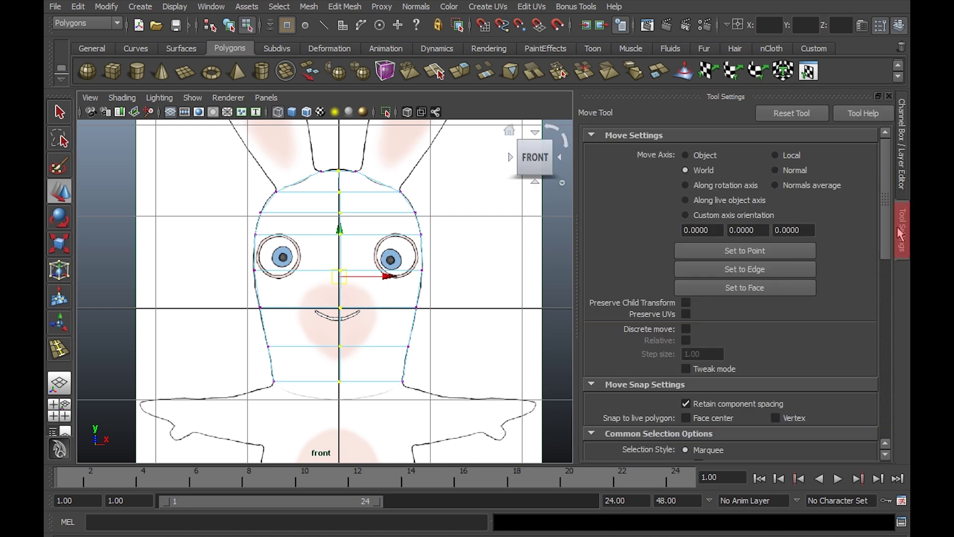
{"action": "left_click", "coordinate": [879, 27]}
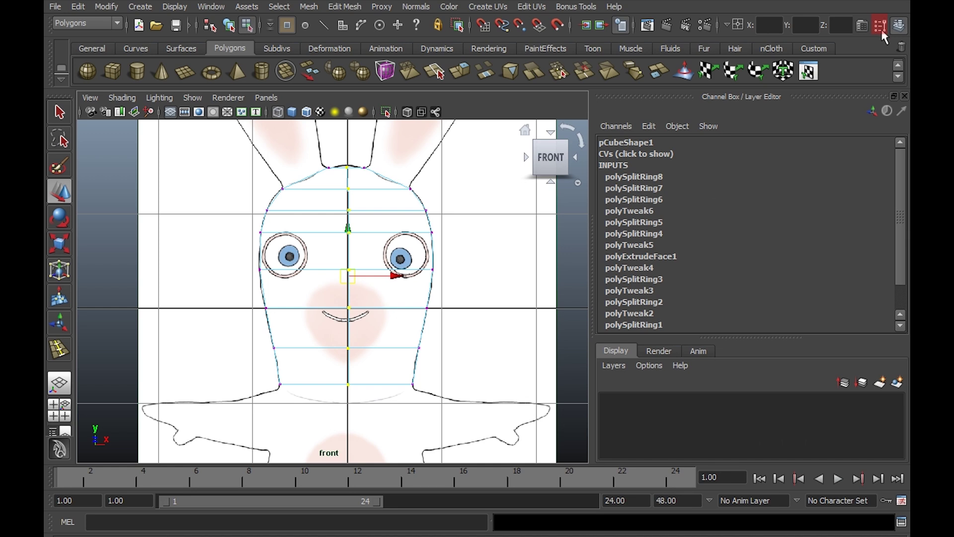
{"action": "left_click", "coordinate": [881, 28]}
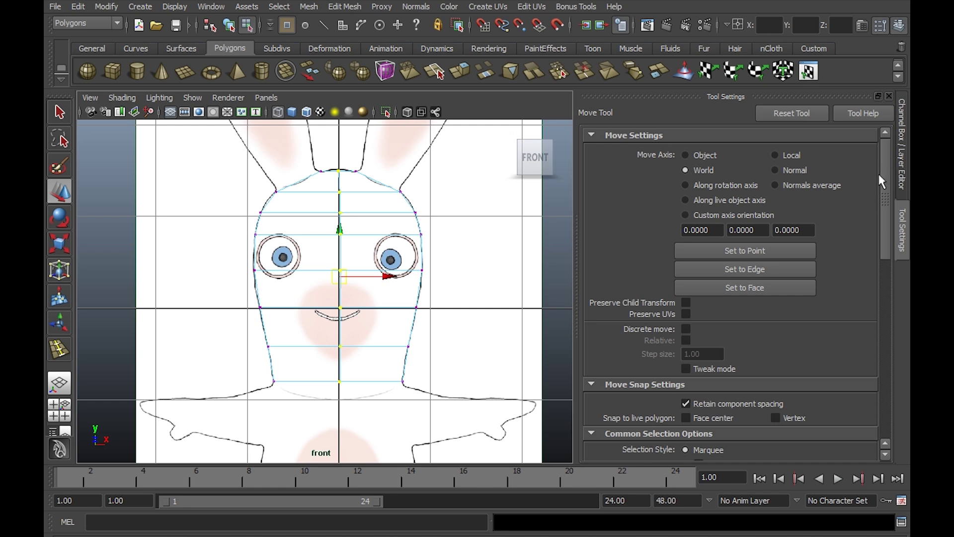
{"action": "left_click_drag", "start_coordinate": [884, 157], "coordinate": [886, 202]}
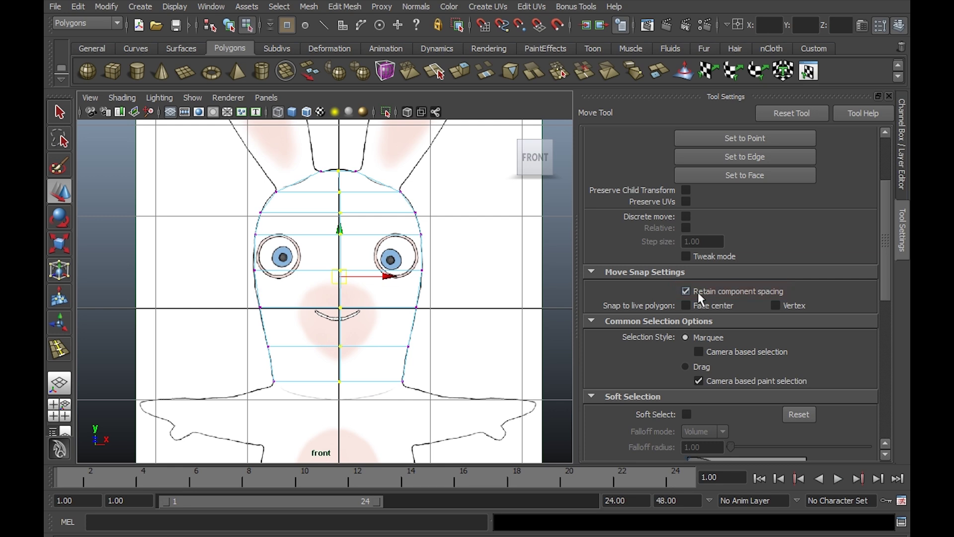
{"action": "scroll", "coordinate": [398, 248], "scroll_direction": "up", "scroll_amount": 5}
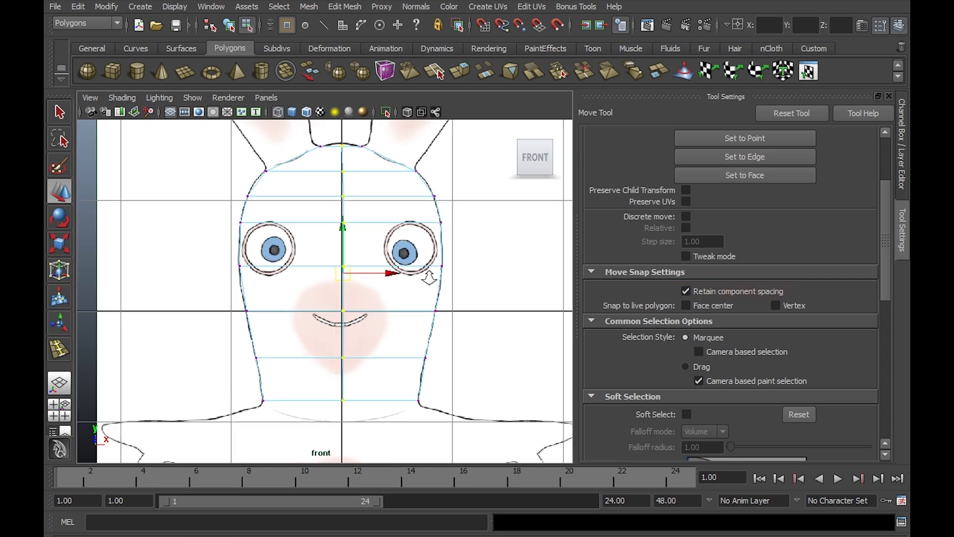
{"action": "middle_click_drag", "start_coordinate": [389, 179], "coordinate": [379, 234], "text": "alt"}
{"action": "right_click_drag", "start_coordinate": [396, 235], "coordinate": [422, 251], "text": "alt"}
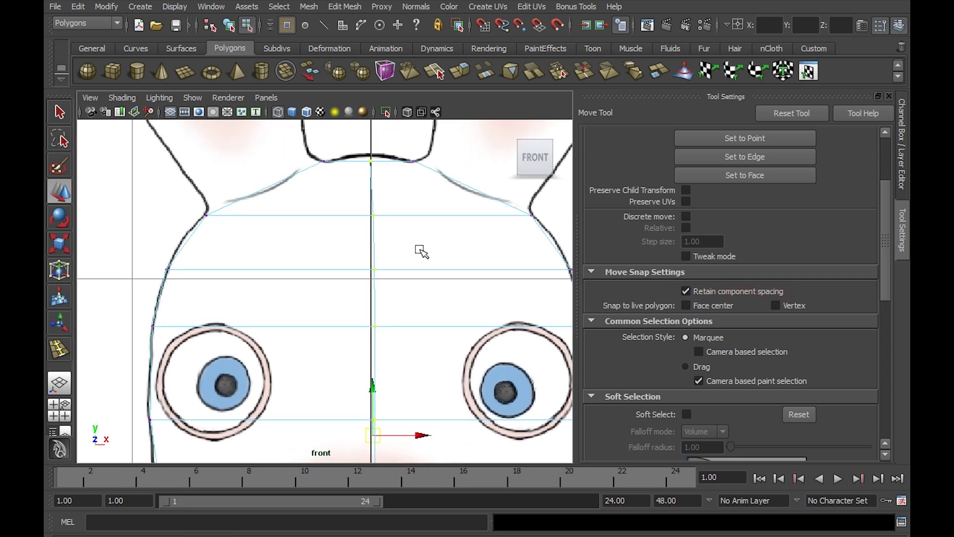
{"action": "middle_click_drag", "start_coordinate": [422, 239], "coordinate": [401, 251], "text": "alt"}
{"action": "right_click_drag", "start_coordinate": [400, 251], "coordinate": [351, 232], "text": "alt"}
{"action": "scroll", "coordinate": [393, 209], "scroll_direction": "down", "scroll_amount": 4}
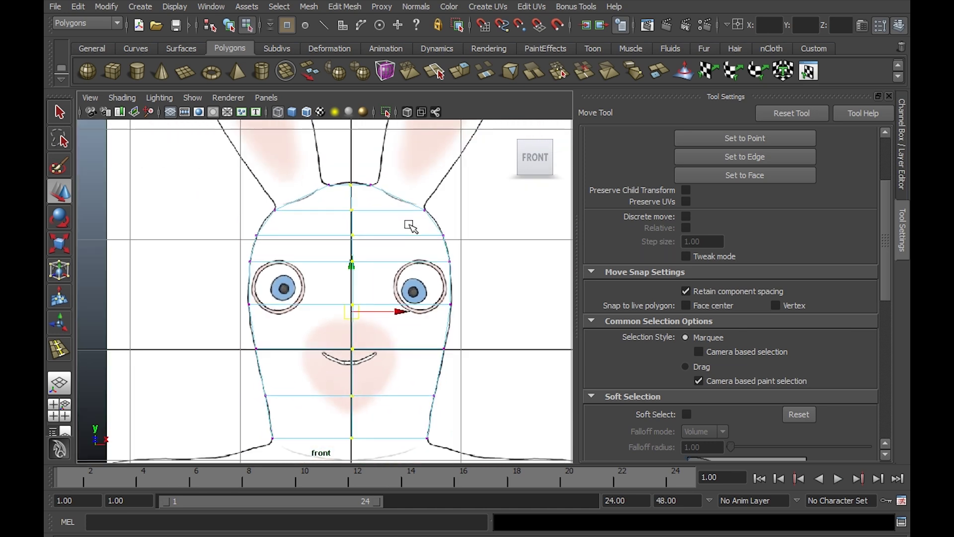
{"action": "middle_click_drag", "start_coordinate": [414, 211], "coordinate": [408, 233], "text": "alt"}
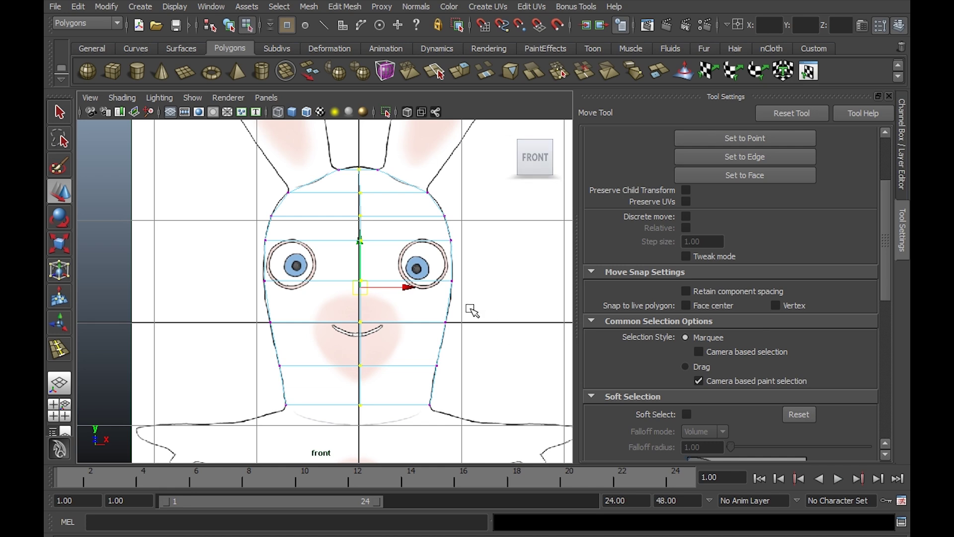
Step: Snap the selected center-loop vertices to the vertical grid axis, moving them along X only in the front view
{"action": "scroll", "coordinate": [473, 309], "scroll_direction": "up", "scroll_amount": 2}
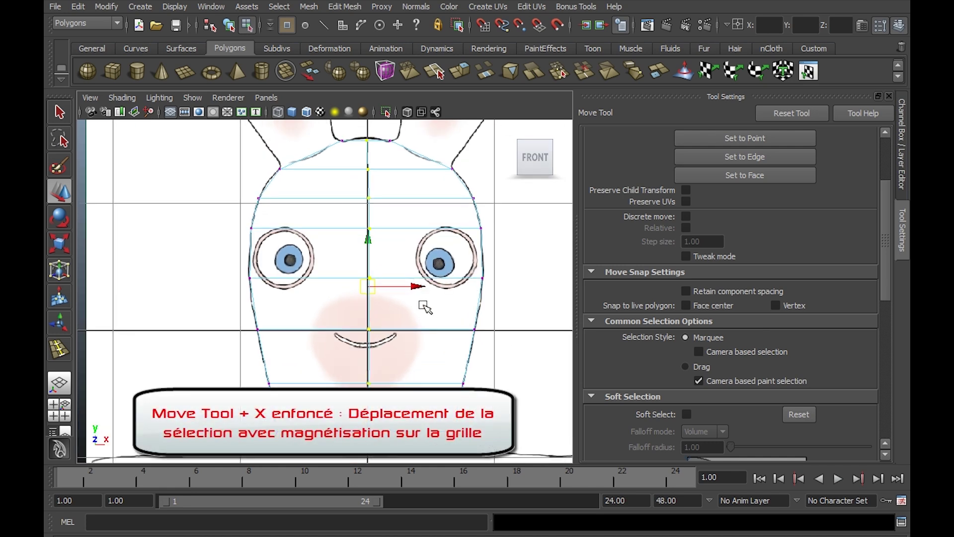
{"action": "key", "text": "x"}
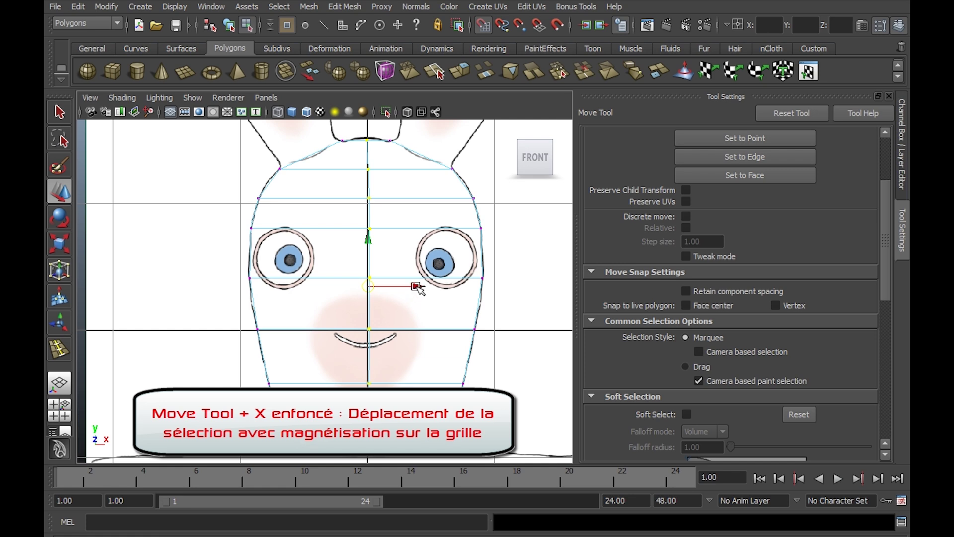
{"action": "left_click_drag", "start_coordinate": [417, 286], "coordinate": [402, 290]}
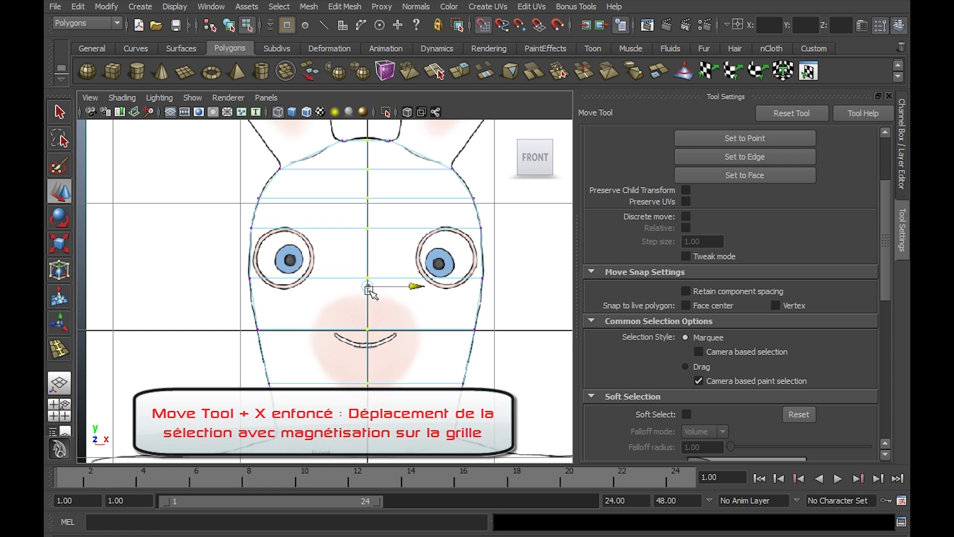
Step: Examine the center loop's alignment with the vertical axis from the crown down to the neck in the front view
{"action": "scroll", "coordinate": [441, 343], "scroll_direction": "up", "scroll_amount": 10}
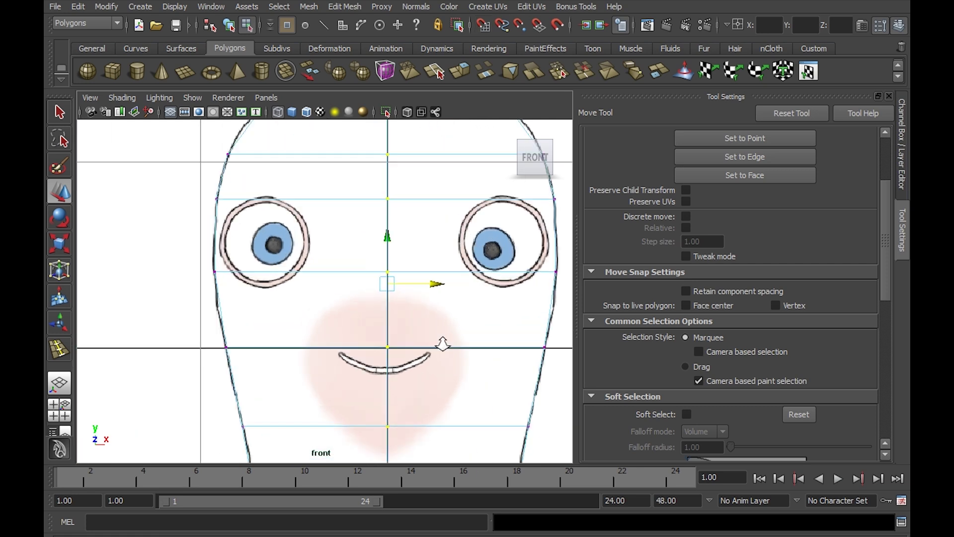
{"action": "scroll", "coordinate": [334, 354], "scroll_direction": "down", "scroll_amount": 5}
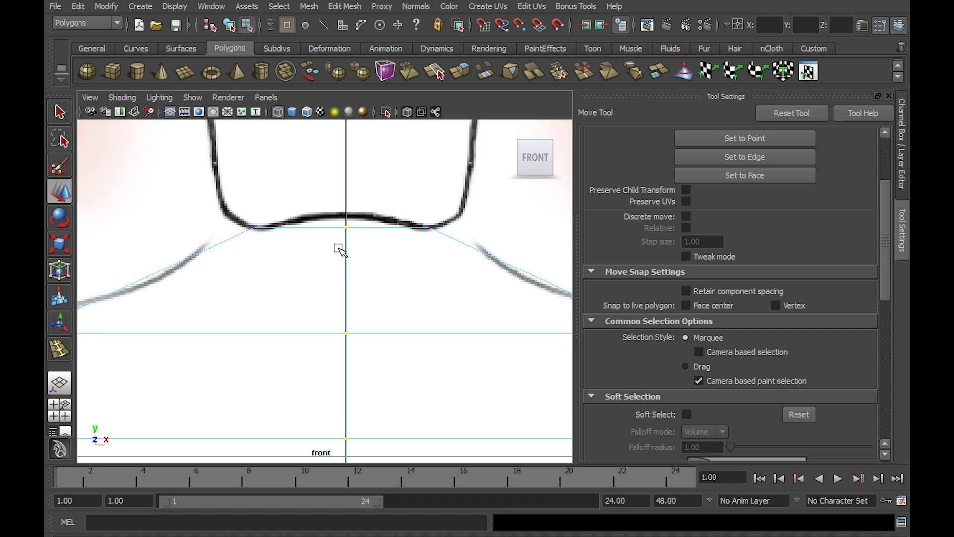
{"action": "right_click_drag", "start_coordinate": [406, 304], "coordinate": [350, 289], "text": "alt"}
{"action": "mouse_move", "coordinate": [367, 407]}
{"action": "middle_mouse_down", "text": "alt"}
{"action": "mouse_move", "coordinate": [386, 315]}
{"action": "mouse_move", "coordinate": [372, 208]}
{"action": "middle_mouse_up", "text": "alt"}
{"action": "middle_click_drag", "start_coordinate": [413, 427], "coordinate": [398, 301], "text": "alt"}
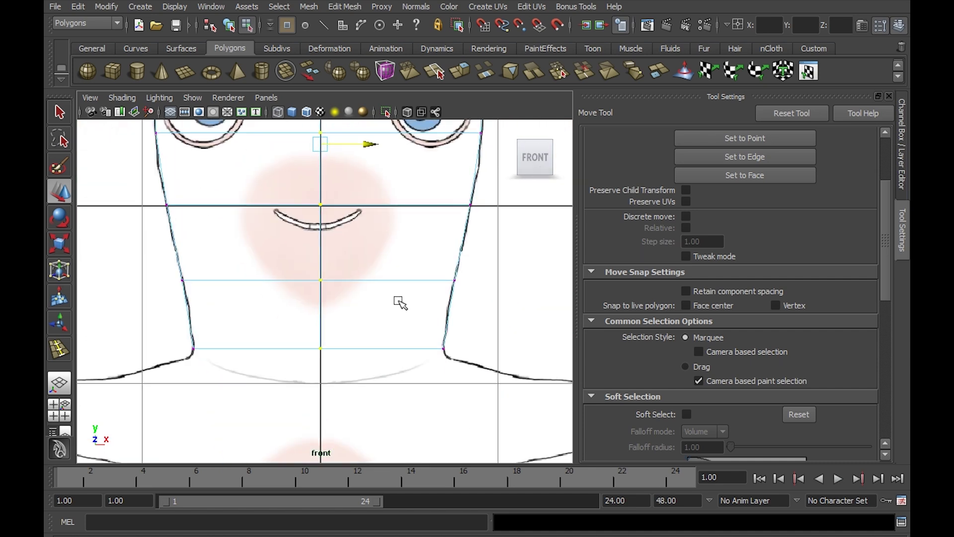
{"action": "middle_click_drag", "start_coordinate": [396, 351], "coordinate": [394, 309], "text": "alt"}
{"action": "middle_click_drag", "start_coordinate": [395, 124], "coordinate": [383, 400], "text": "alt"}
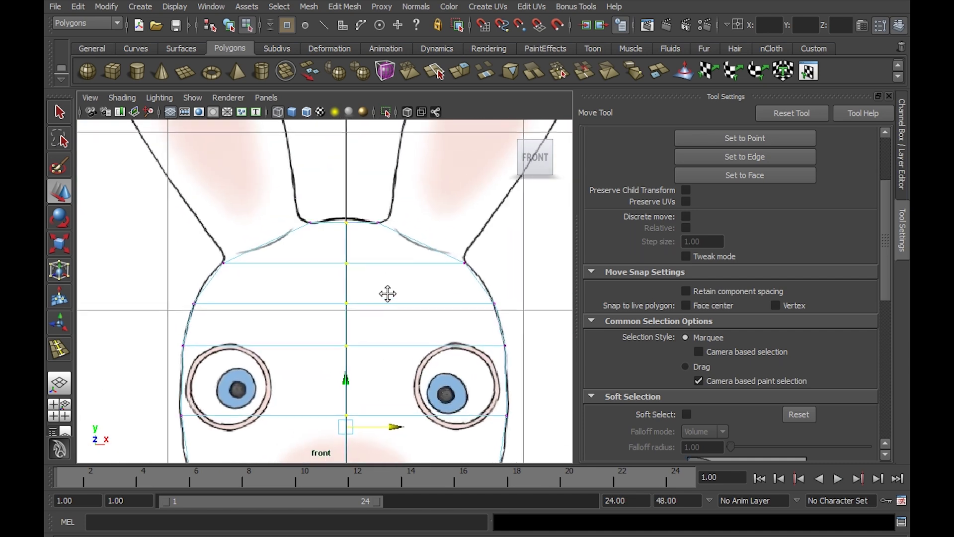
{"action": "middle_click_drag", "start_coordinate": [383, 291], "coordinate": [385, 211], "text": "alt"}
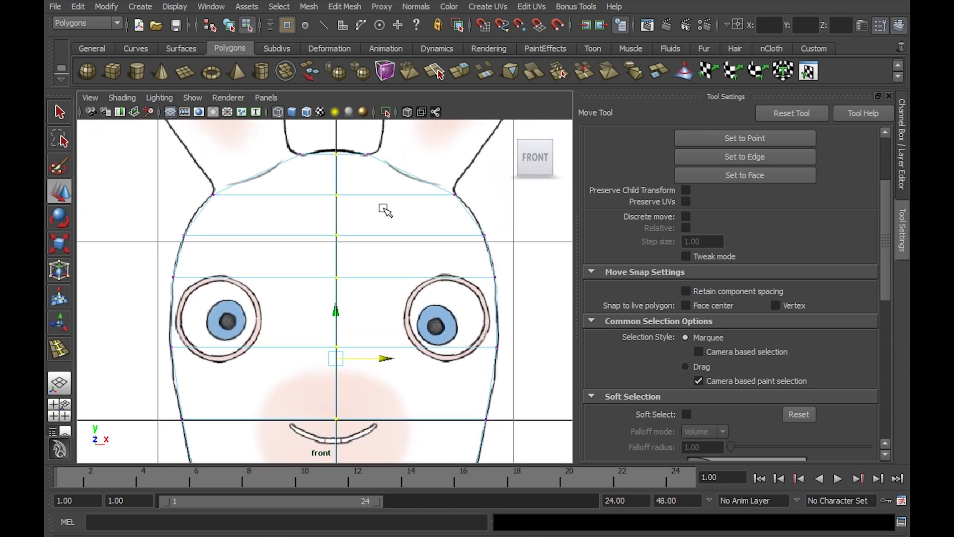
Step: Turn Retain component spacing back on and raise the two uppermost center-loop vertices slightly, fitting the top one to the drawn crown outline
{"action": "left_click", "coordinate": [686, 291]}
{"action": "middle_click_drag", "start_coordinate": [362, 198], "coordinate": [358, 277], "text": "alt"}
{"action": "scroll", "coordinate": [426, 230], "scroll_direction": "up", "scroll_amount": 4}
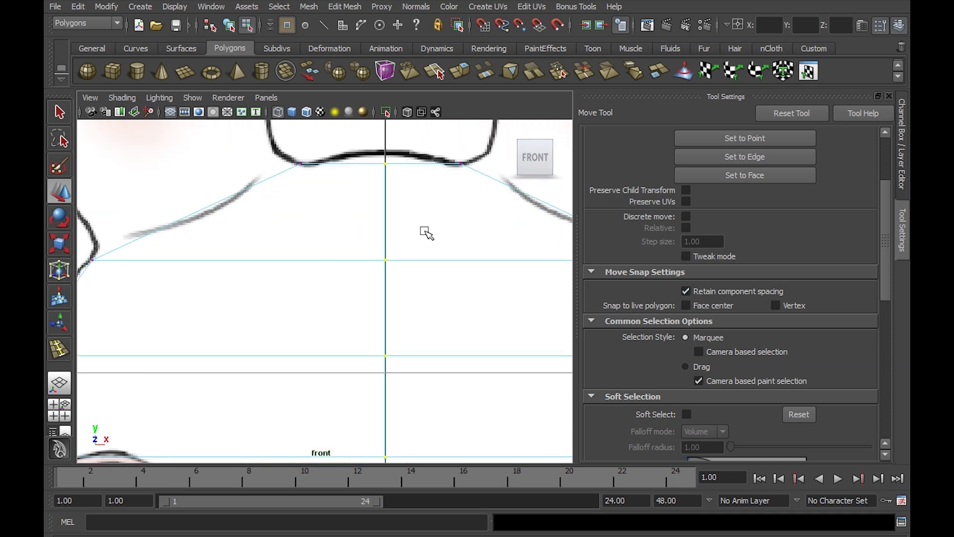
{"action": "scroll", "coordinate": [351, 205], "scroll_direction": "up", "scroll_amount": 3}
{"action": "left_click_drag", "start_coordinate": [352, 205], "coordinate": [403, 262]}
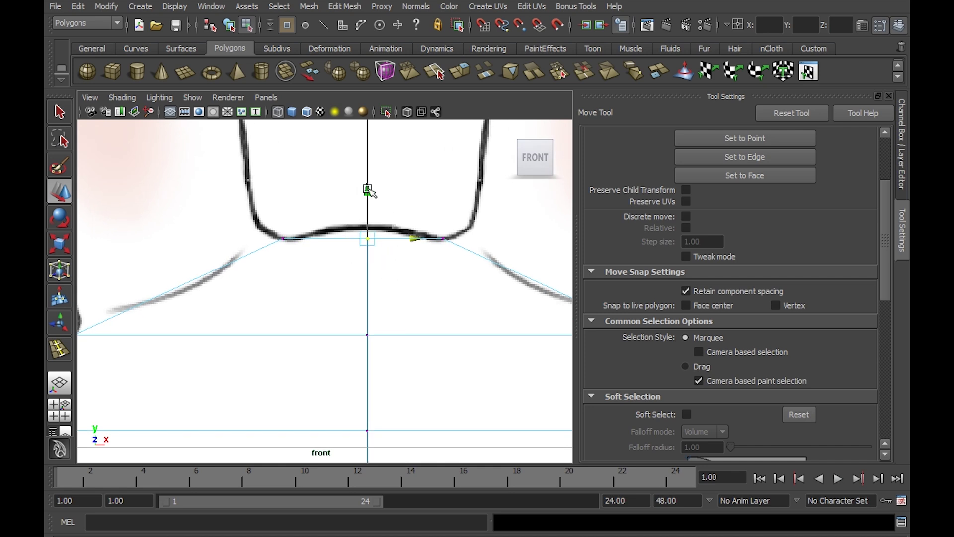
{"action": "left_click_drag", "start_coordinate": [368, 190], "coordinate": [369, 179]}
{"action": "left_click_drag", "start_coordinate": [334, 299], "coordinate": [396, 352]}
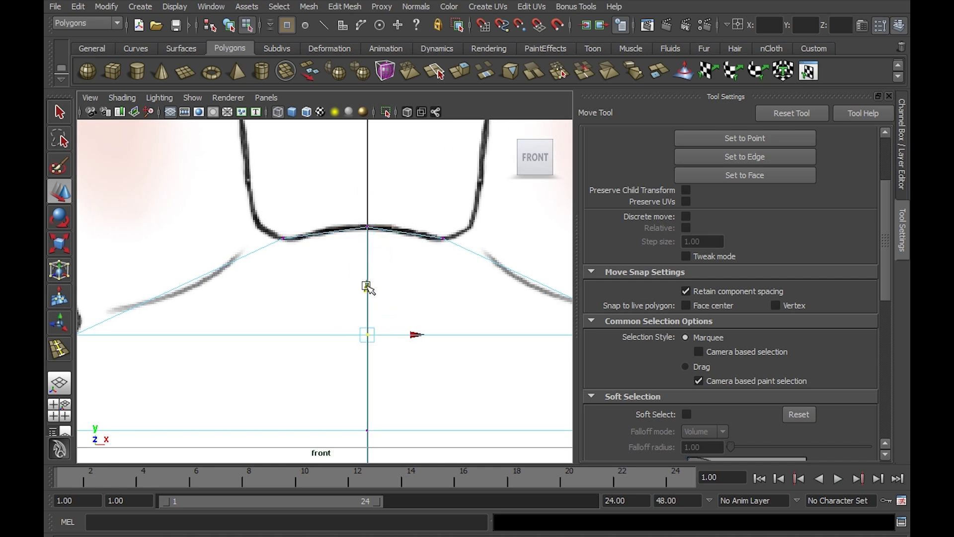
{"action": "left_click_drag", "start_coordinate": [367, 286], "coordinate": [371, 279]}
{"action": "scroll", "coordinate": [398, 298], "scroll_direction": "down", "scroll_amount": 4}
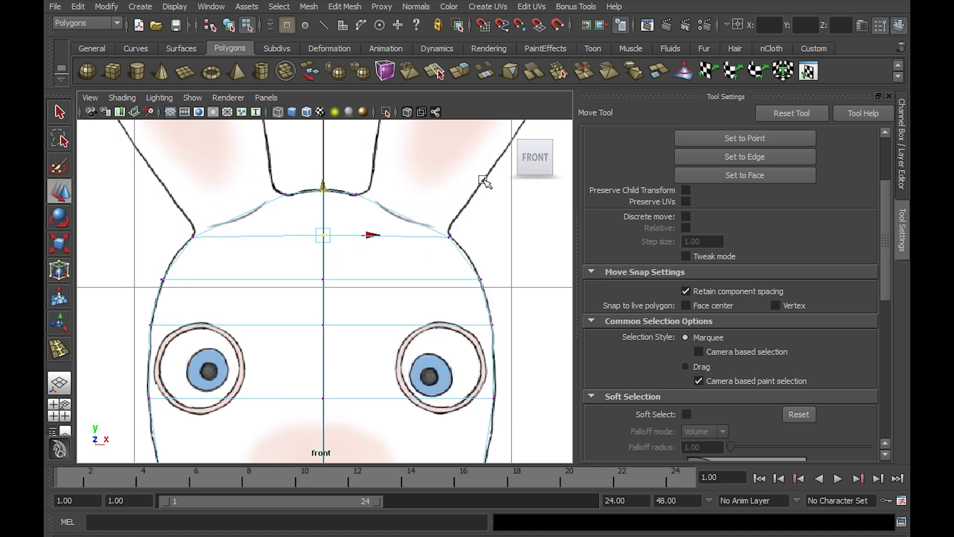
Step: Switch the head to face selection and delete all faces left of the center loop in the front view
{"action": "left_click_drag", "start_coordinate": [485, 182], "coordinate": [468, 213], "text": "alt"}
{"action": "key", "text": "space"}
{"action": "key", "text": "space"}
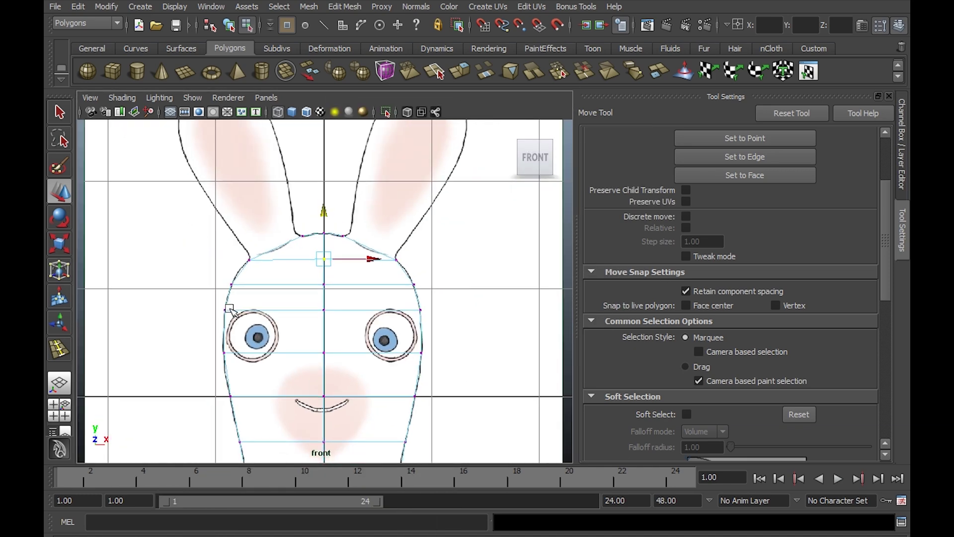
{"action": "middle_click_drag", "start_coordinate": [229, 309], "coordinate": [432, 292], "text": "alt"}
{"action": "scroll", "coordinate": [347, 305], "scroll_direction": "down", "scroll_amount": 4}
{"action": "scroll", "coordinate": [369, 281], "scroll_direction": "up", "scroll_amount": 2}
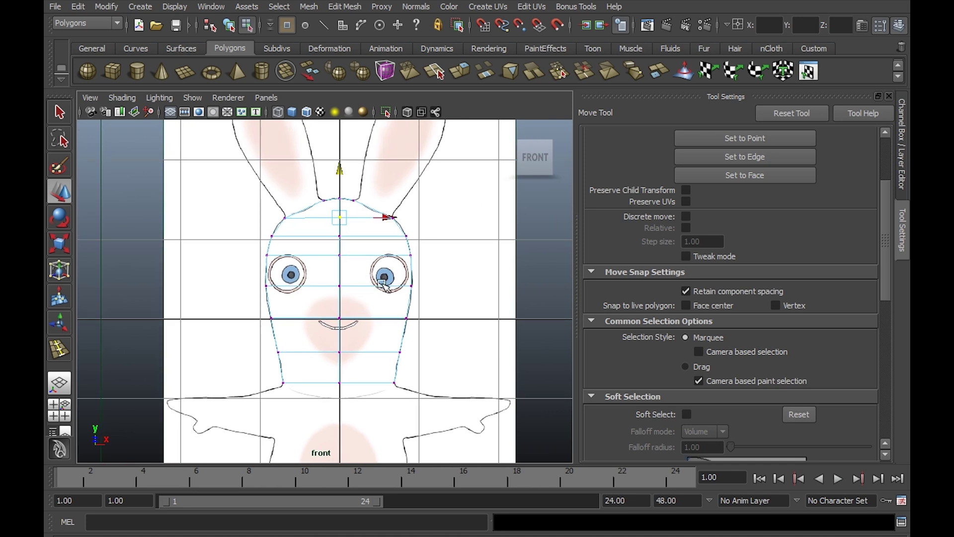
{"action": "right_click", "coordinate": [383, 283]}
{"action": "right_click", "coordinate": [412, 287]}
{"action": "left_click", "coordinate": [408, 315]}
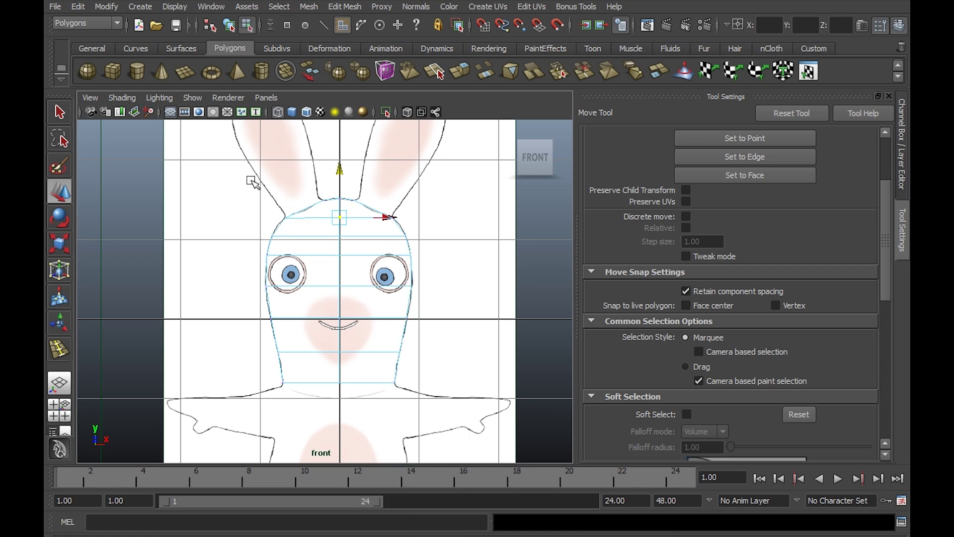
{"action": "left_click_drag", "start_coordinate": [251, 177], "coordinate": [306, 436]}
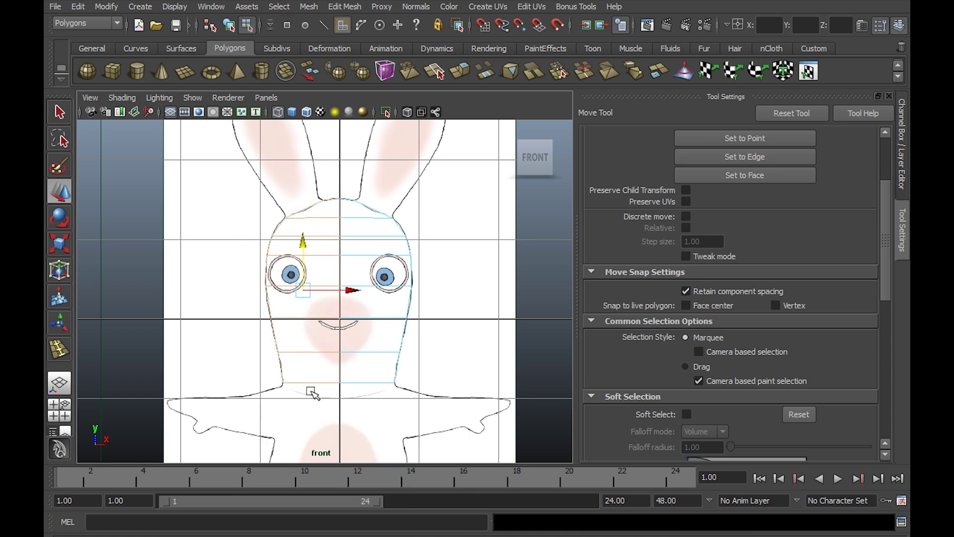
{"action": "key", "text": "Delete"}
Step: Return the remaining half head to object mode in the perspective view and examine it from several angles
{"action": "key", "text": "space"}
{"action": "key", "text": "space"}
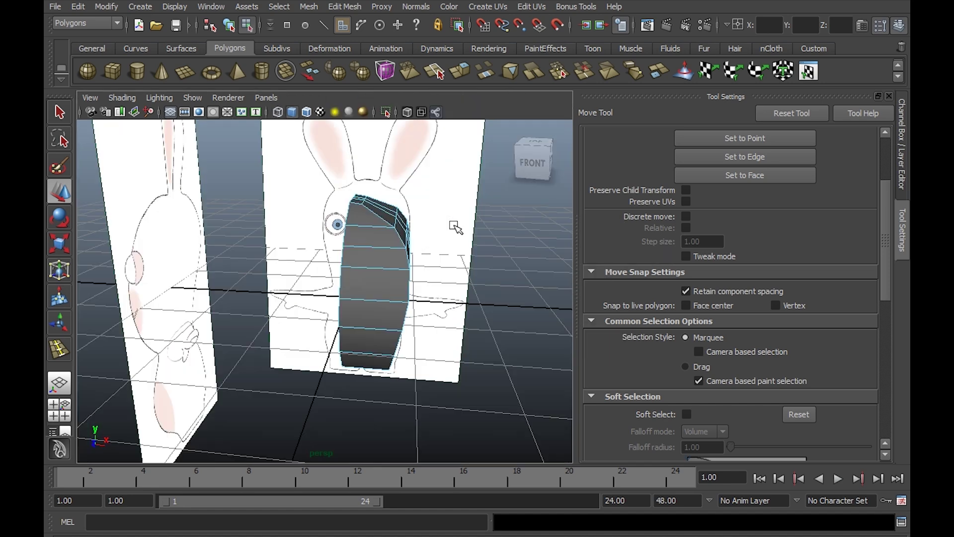
{"action": "mouse_move", "coordinate": [456, 227]}
{"action": "left_mouse_down", "text": "alt"}
{"action": "mouse_move", "coordinate": [353, 254]}
{"action": "mouse_move", "coordinate": [432, 221]}
{"action": "mouse_move", "coordinate": [358, 154]}
{"action": "mouse_move", "coordinate": [383, 228]}
{"action": "mouse_move", "coordinate": [437, 208]}
{"action": "mouse_move", "coordinate": [449, 224]}
{"action": "left_mouse_up", "text": "alt"}
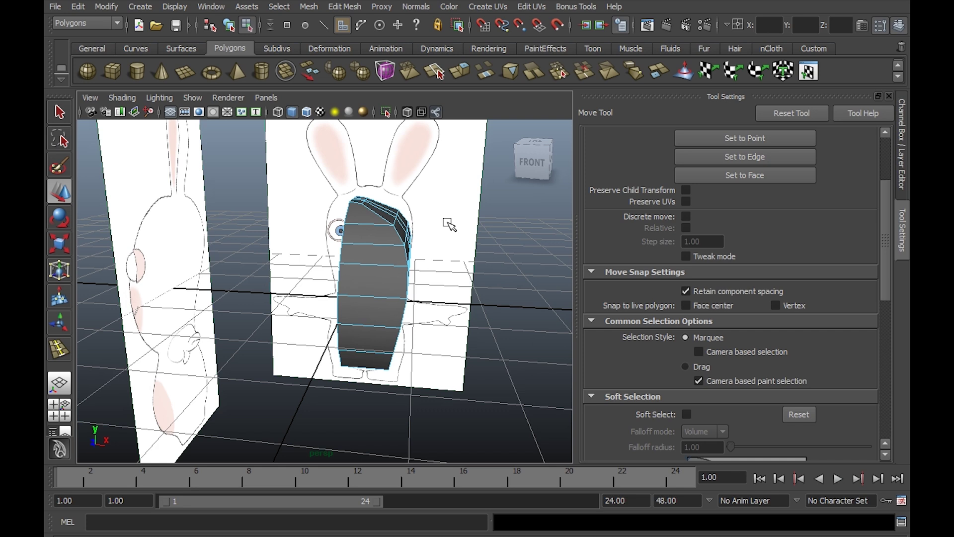
{"action": "left_click_drag", "start_coordinate": [434, 227], "coordinate": [419, 305], "text": "alt"}
{"action": "right_click_drag", "start_coordinate": [419, 305], "coordinate": [486, 309], "text": "alt"}
{"action": "middle_click_drag", "start_coordinate": [460, 251], "coordinate": [372, 330], "text": "alt"}
{"action": "key", "text": "space"}
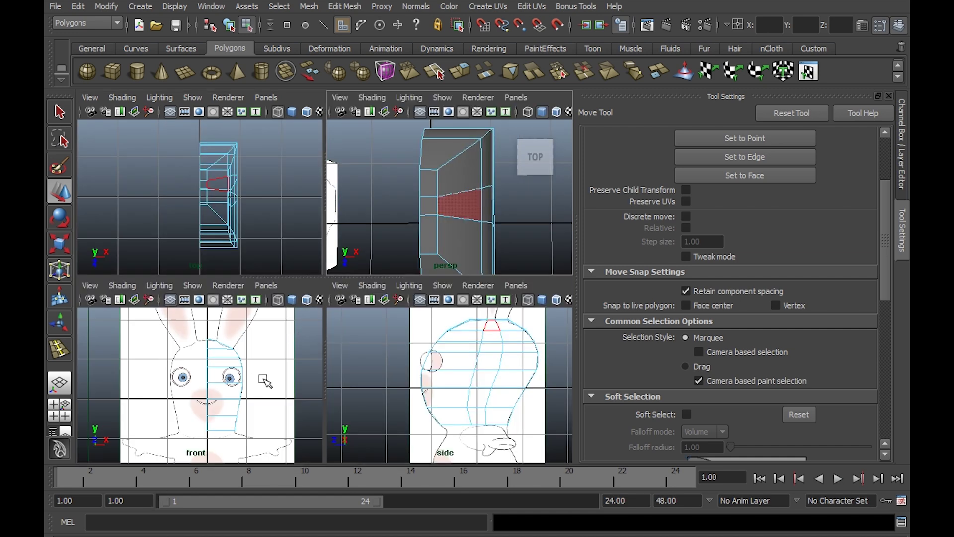
{"action": "key", "text": "space"}
{"action": "right_click_drag", "start_coordinate": [260, 345], "coordinate": [424, 357], "text": "alt"}
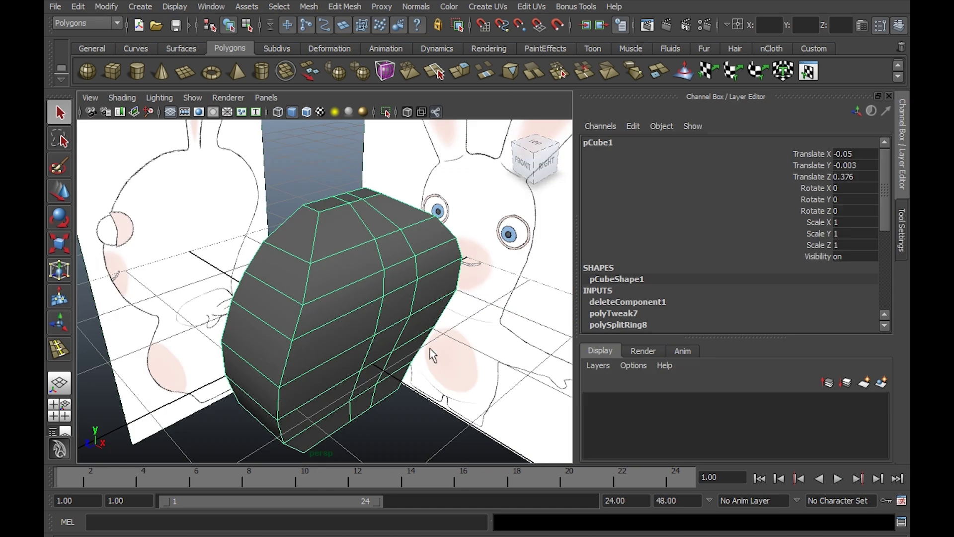
{"action": "left_click_drag", "start_coordinate": [436, 330], "coordinate": [359, 254], "text": "alt"}
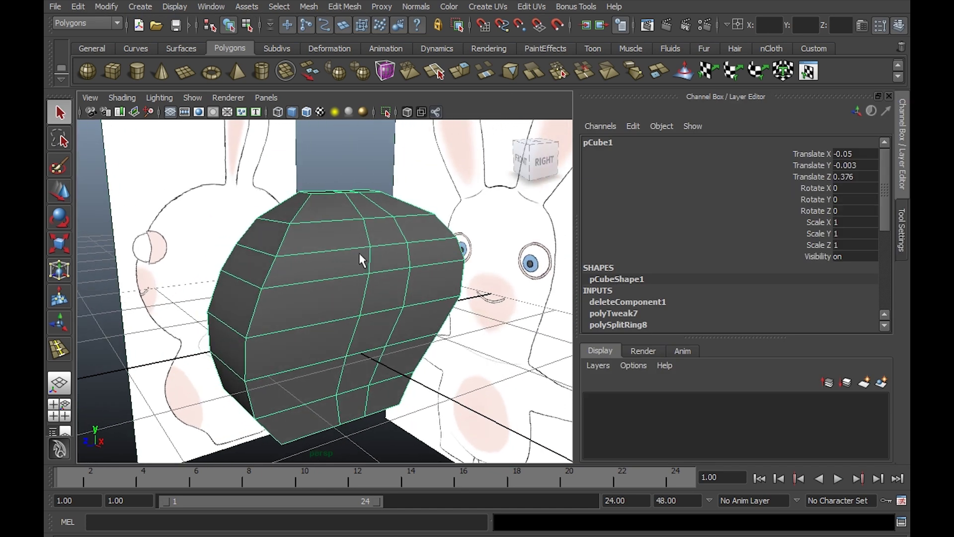
Step: Switch to edge selection and select several edges along the vertical corner line at the front of the half head
{"action": "right_click_drag", "start_coordinate": [297, 213], "coordinate": [299, 181]}
{"action": "left_click", "coordinate": [298, 208]}
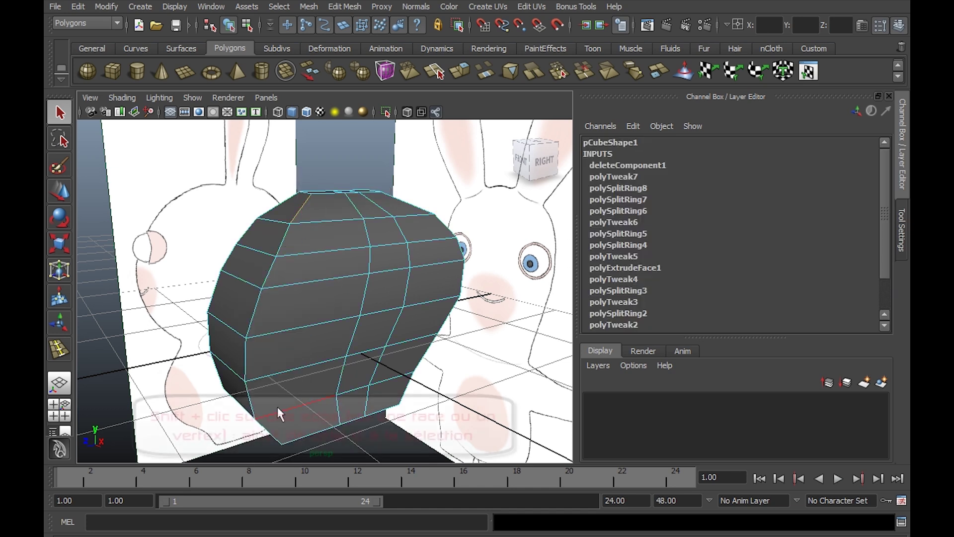
{"action": "left_click", "coordinate": [252, 309], "text": "shift"}
{"action": "left_click", "coordinate": [246, 359], "text": "shift"}
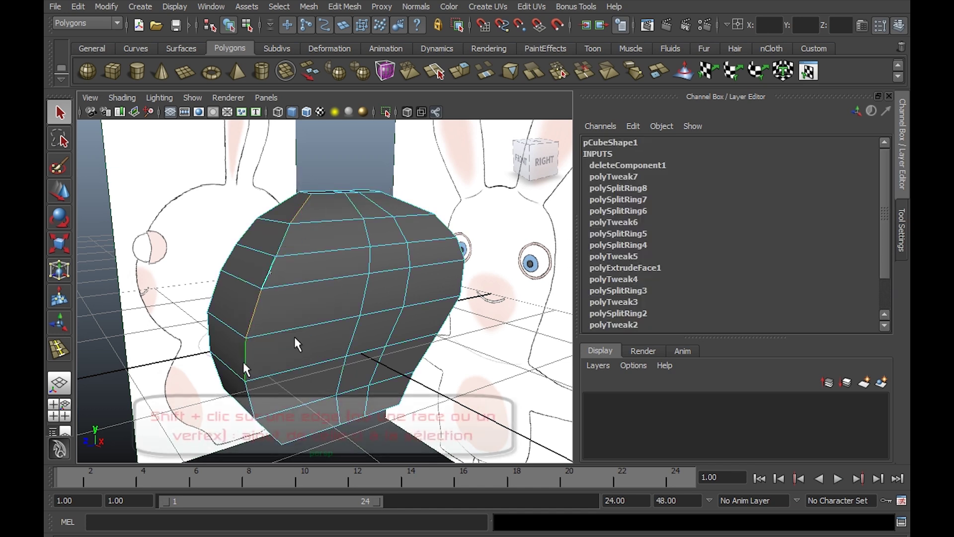
{"action": "left_click_drag", "start_coordinate": [294, 365], "coordinate": [282, 331], "text": "alt"}
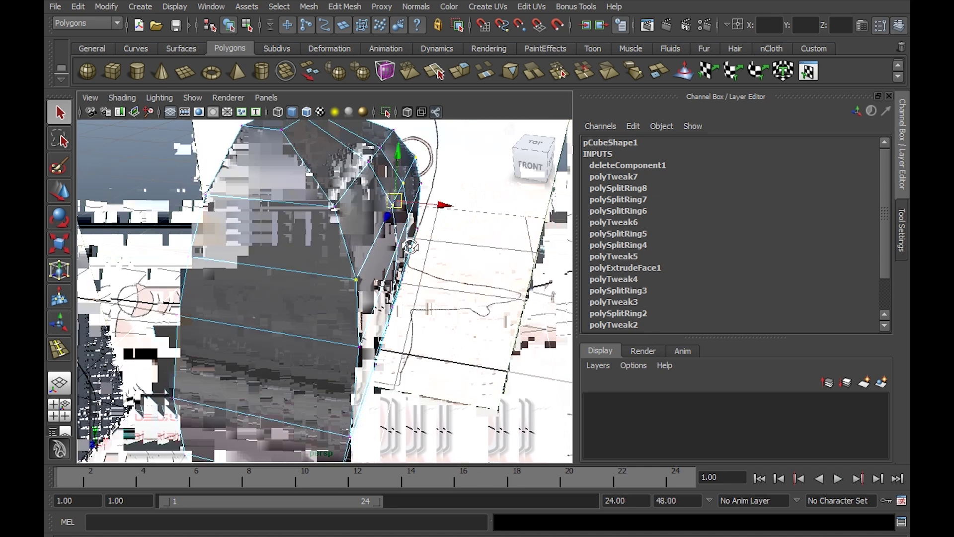
Step: Return to edge selection and pick the edges one by one along the front corner line, from the crown down to the lower part
{"action": "left_click_drag", "start_coordinate": [441, 280], "coordinate": [453, 316], "text": "alt"}
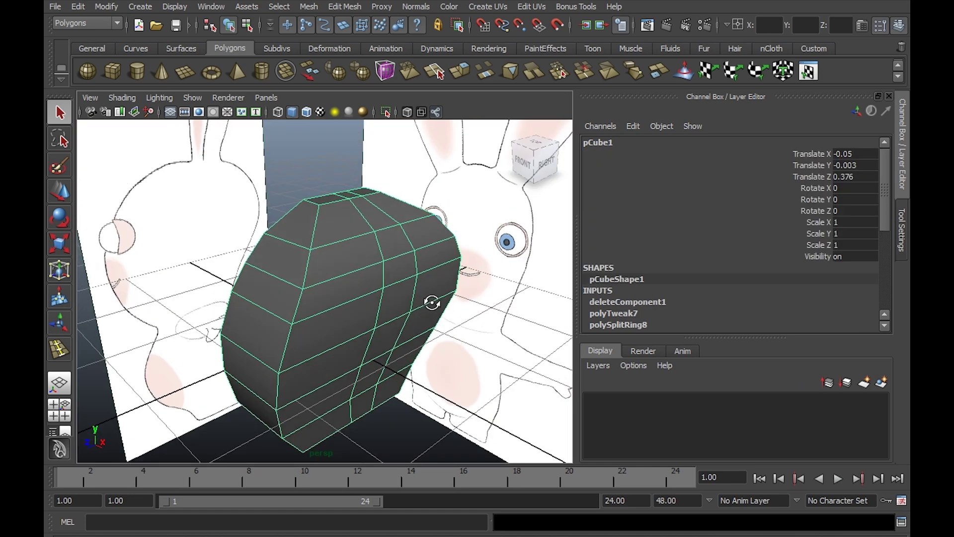
{"action": "left_click_drag", "start_coordinate": [431, 302], "coordinate": [318, 231], "text": "alt"}
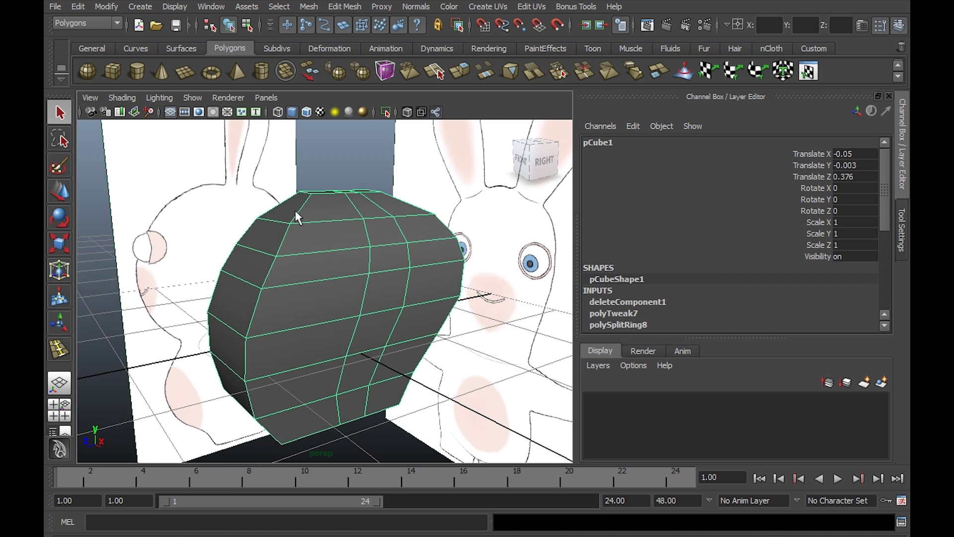
{"action": "right_click_drag", "start_coordinate": [295, 211], "coordinate": [300, 182]}
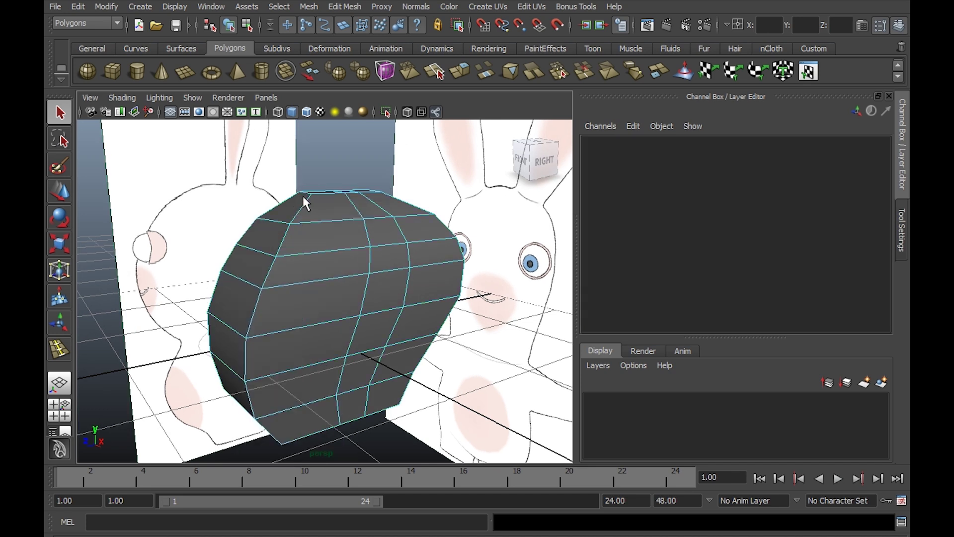
{"action": "left_click", "coordinate": [299, 212]}
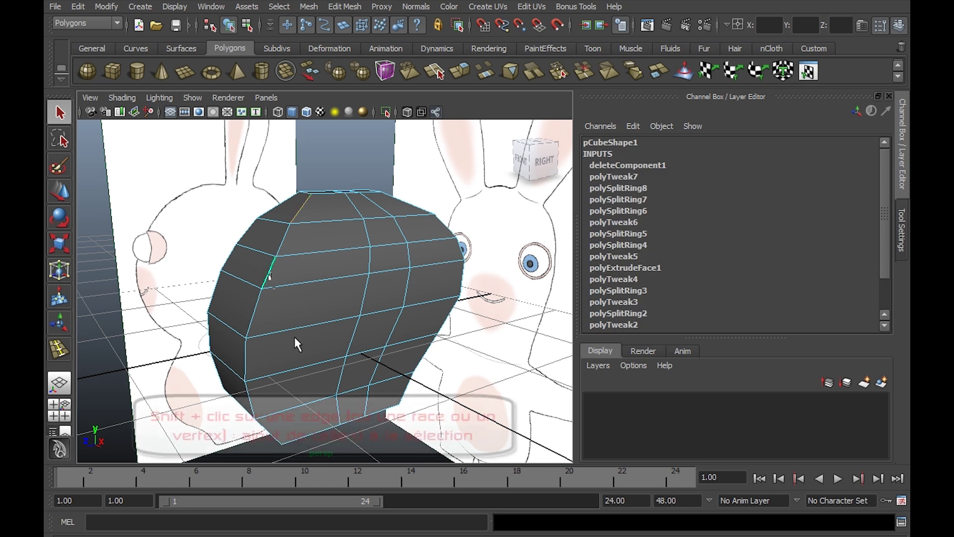
{"action": "left_click", "coordinate": [255, 312], "text": "shift"}
{"action": "left_click", "coordinate": [244, 363], "text": "shift"}
{"action": "mouse_move", "coordinate": [301, 354]}
{"action": "left_mouse_down", "text": "alt"}
{"action": "mouse_move", "coordinate": [284, 332]}
{"action": "mouse_move", "coordinate": [305, 351]}
{"action": "left_mouse_up", "text": "alt"}
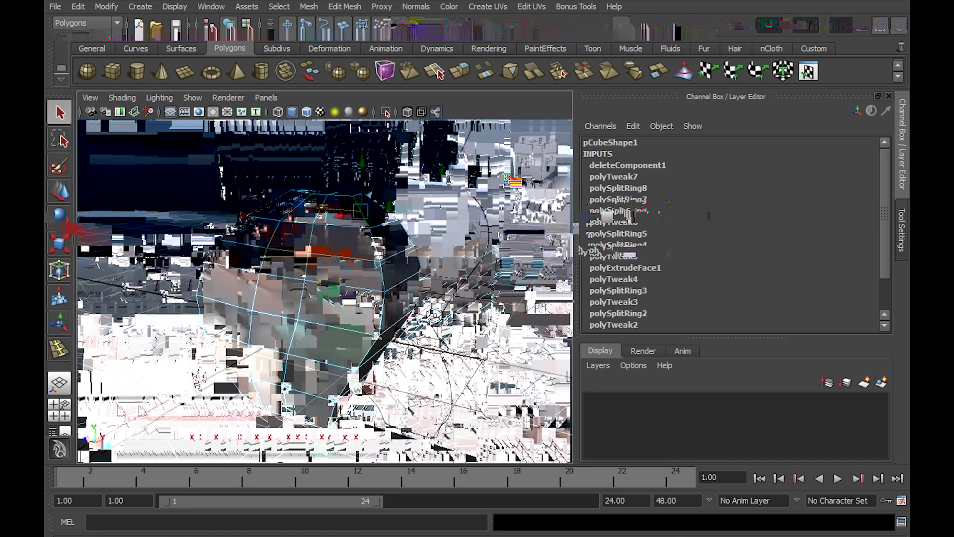
Step: Select the edges along the back corner line of the half head, from crown to base, and move them sideways
{"action": "left_click_drag", "start_coordinate": [435, 316], "coordinate": [452, 316], "text": "alt"}
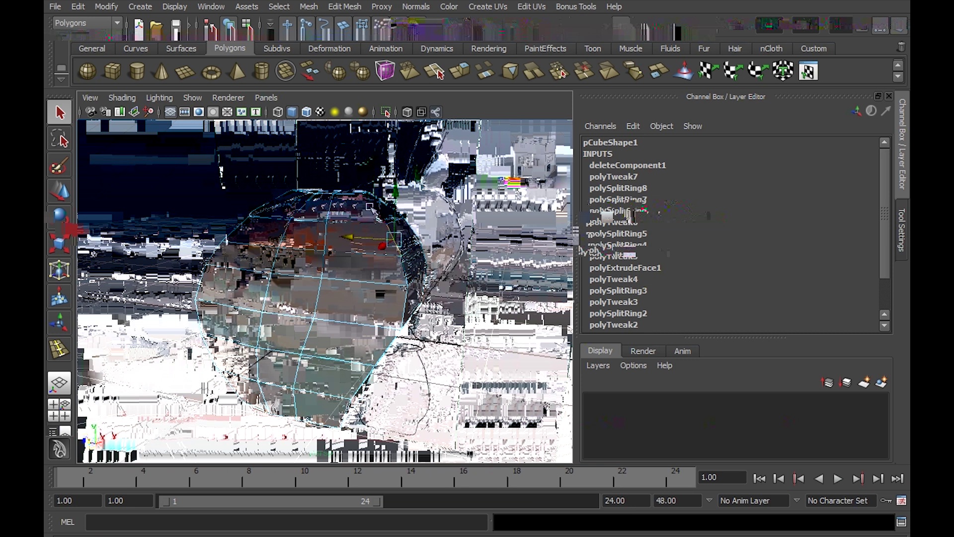
{"action": "left_click", "coordinate": [369, 206]}
{"action": "left_click", "coordinate": [390, 230], "text": "shift"}
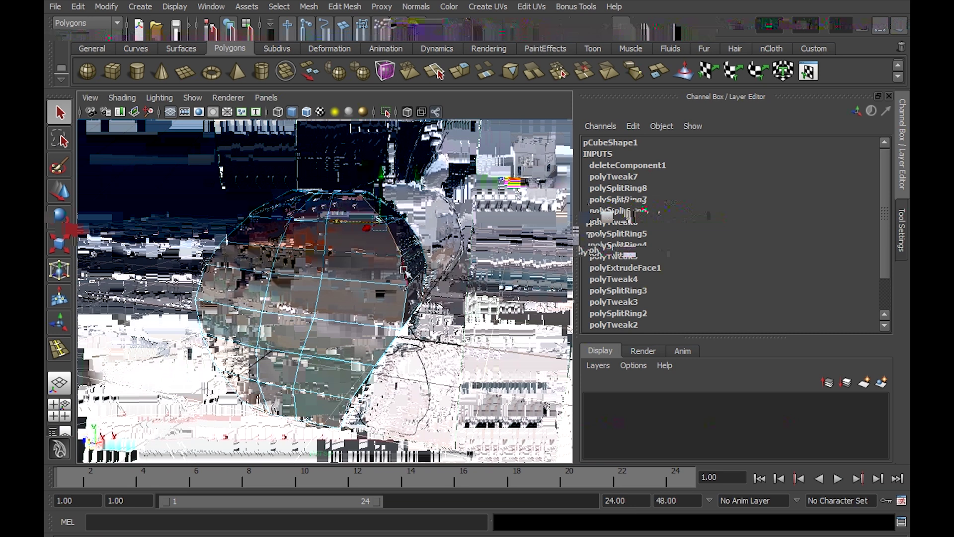
{"action": "left_click_drag", "start_coordinate": [406, 278], "coordinate": [425, 234], "text": "alt"}
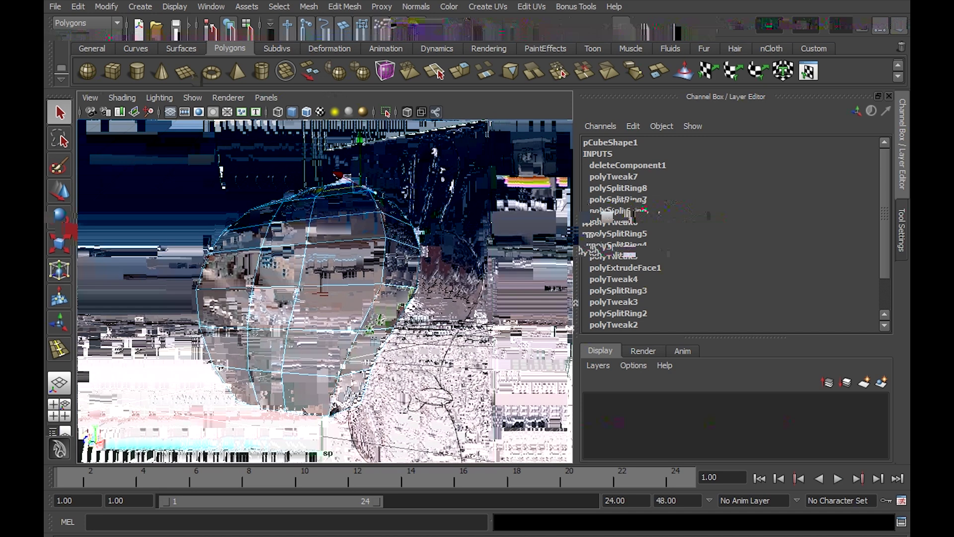
{"action": "left_click", "coordinate": [334, 400], "text": "shift"}
{"action": "left_click_drag", "start_coordinate": [369, 263], "coordinate": [400, 336], "text": "alt"}
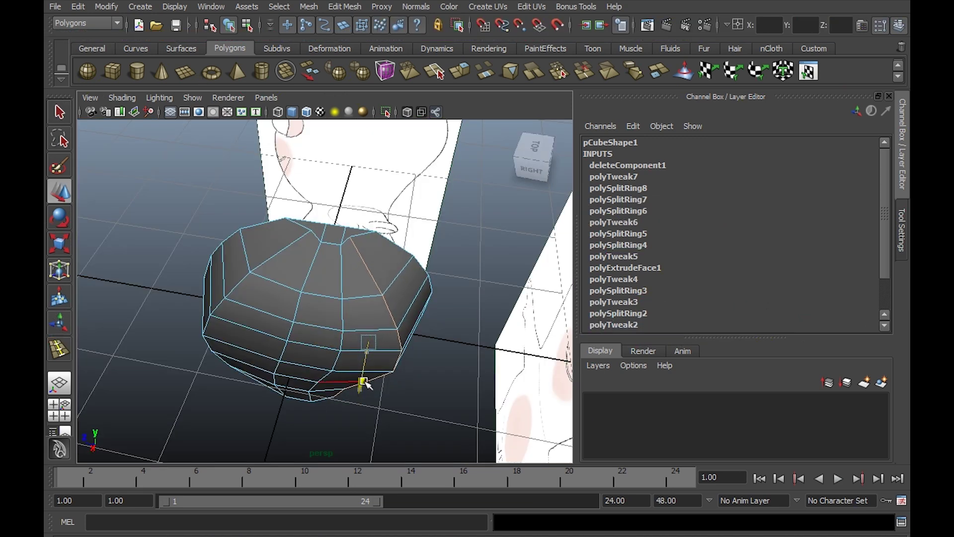
Step: Switch to vertex selection and shift the back and front vertices beside the middle crown faces along the head's depth
{"action": "left_click_drag", "start_coordinate": [424, 323], "coordinate": [427, 191], "text": "alt"}
{"action": "left_click_drag", "start_coordinate": [367, 198], "coordinate": [367, 279], "text": "alt"}
{"action": "right_click_drag", "start_coordinate": [367, 278], "coordinate": [309, 248]}
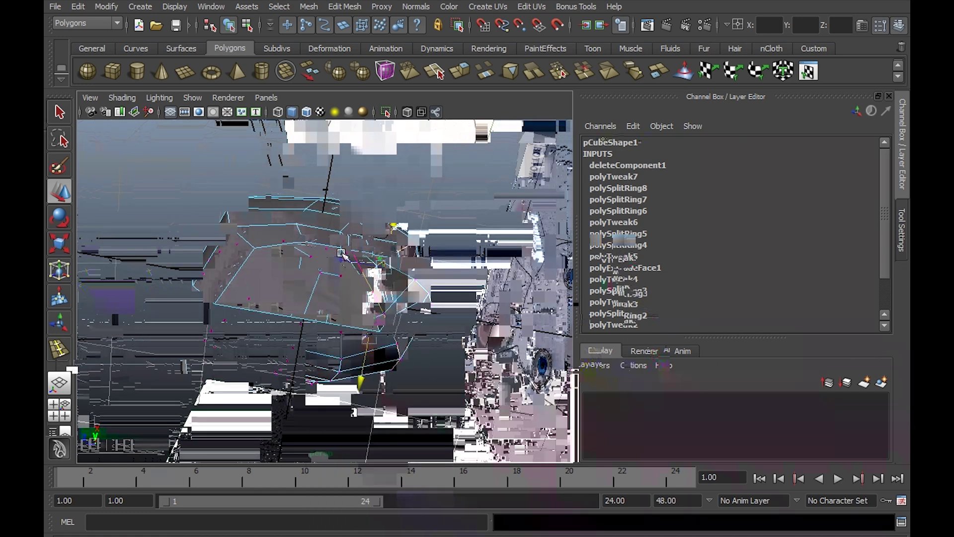
{"action": "left_click", "coordinate": [352, 251]}
{"action": "left_click_drag", "start_coordinate": [353, 251], "coordinate": [330, 266], "text": "alt"}
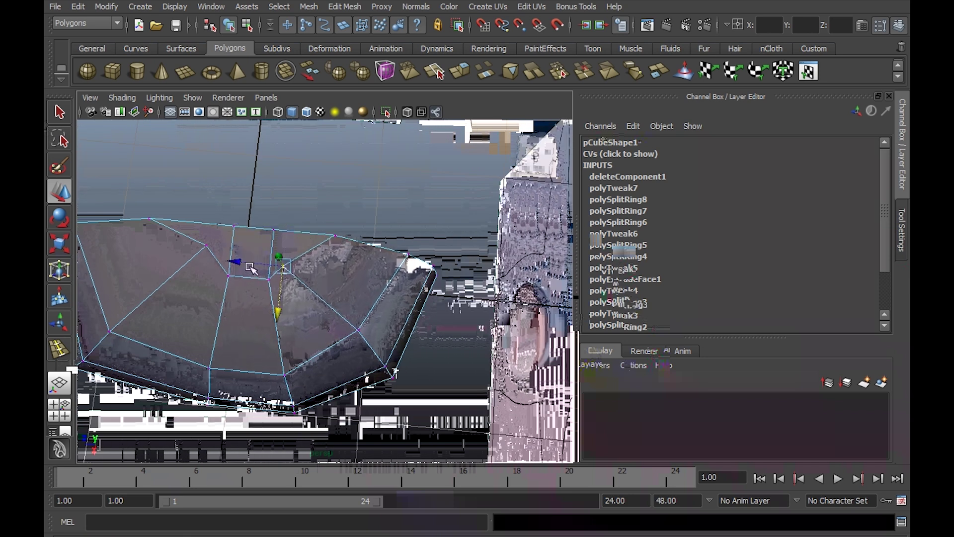
{"action": "left_click_drag", "start_coordinate": [251, 268], "coordinate": [273, 269]}
{"action": "left_click", "coordinate": [210, 245]}
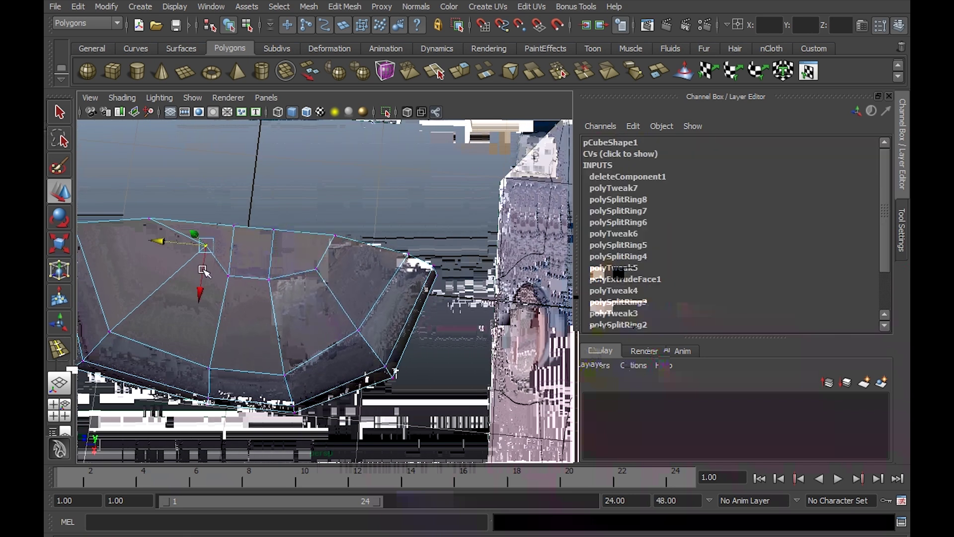
{"action": "left_click_drag", "start_coordinate": [174, 244], "coordinate": [134, 255]}
{"action": "left_click_drag", "start_coordinate": [168, 288], "coordinate": [343, 299]}
Step: Shift the corner vertex on the underside of the half head slightly outward along the depth axis
{"action": "left_click_drag", "start_coordinate": [347, 244], "coordinate": [351, 307], "text": "alt"}
{"action": "scroll", "coordinate": [351, 308], "scroll_direction": "up", "scroll_amount": 5}
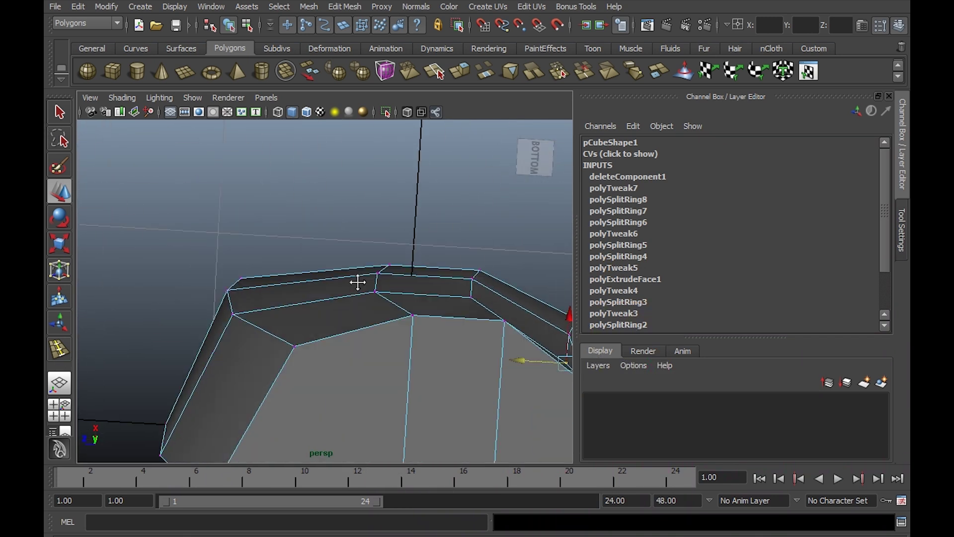
{"action": "left_click", "coordinate": [294, 338]}
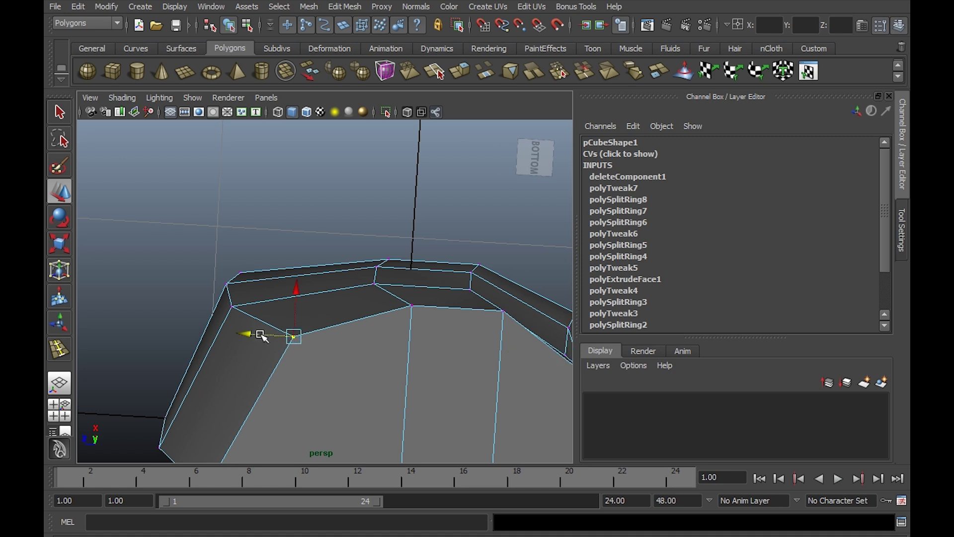
{"action": "left_click_drag", "start_coordinate": [262, 336], "coordinate": [249, 331]}
Step: Select the upper front corner vertex of the half head and adjust its position along the depth axis
{"action": "left_click_drag", "start_coordinate": [283, 292], "coordinate": [400, 359]}
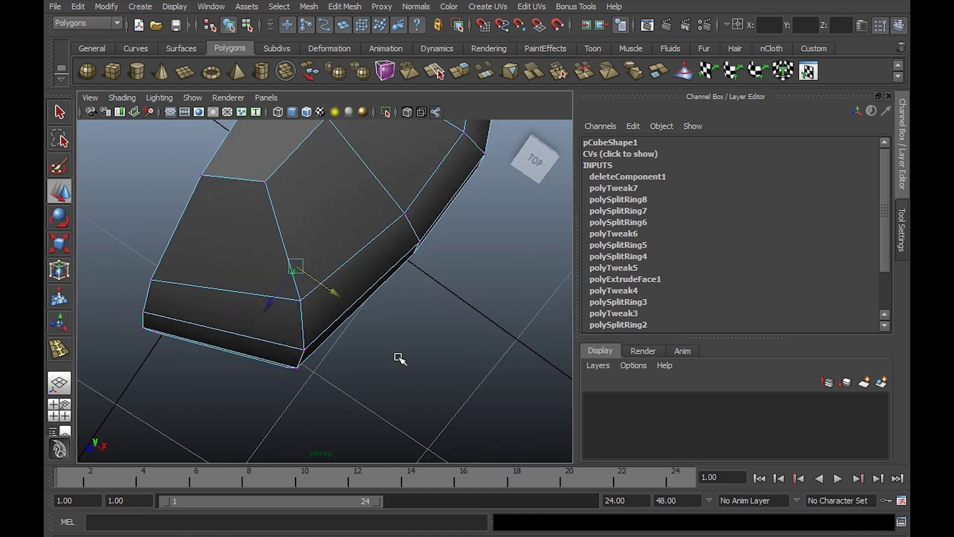
{"action": "right_click_drag", "start_coordinate": [400, 358], "coordinate": [322, 249], "text": "alt"}
{"action": "left_click_drag", "start_coordinate": [322, 249], "coordinate": [318, 332], "text": "alt"}
{"action": "left_click", "coordinate": [302, 210]}
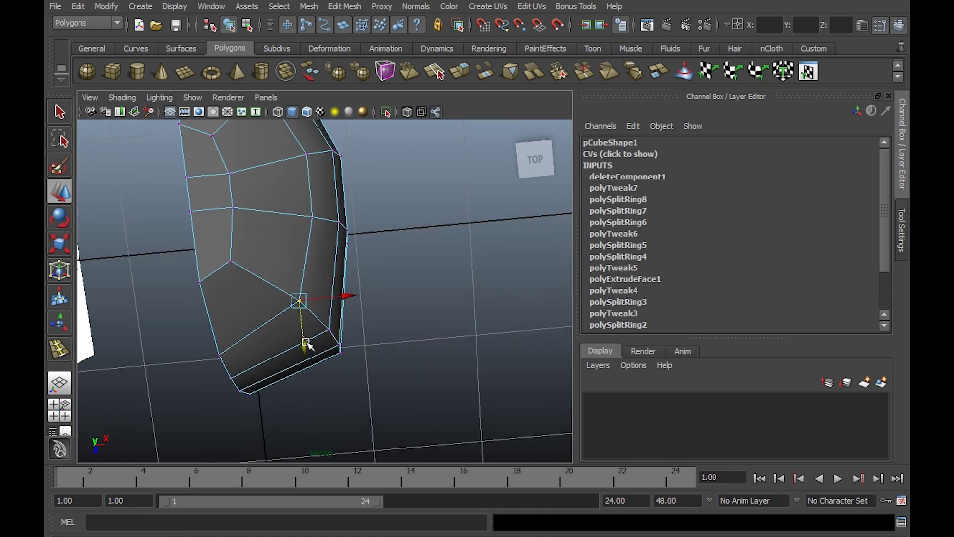
{"action": "left_click_drag", "start_coordinate": [351, 293], "coordinate": [481, 168], "text": "alt"}
Step: Switch to edge selection and shift the edges along the middle of the front corner line sideways
{"action": "key", "text": "F8"}
{"action": "right_click_drag", "start_coordinate": [329, 231], "coordinate": [330, 195]}
{"action": "left_click", "coordinate": [334, 274]}
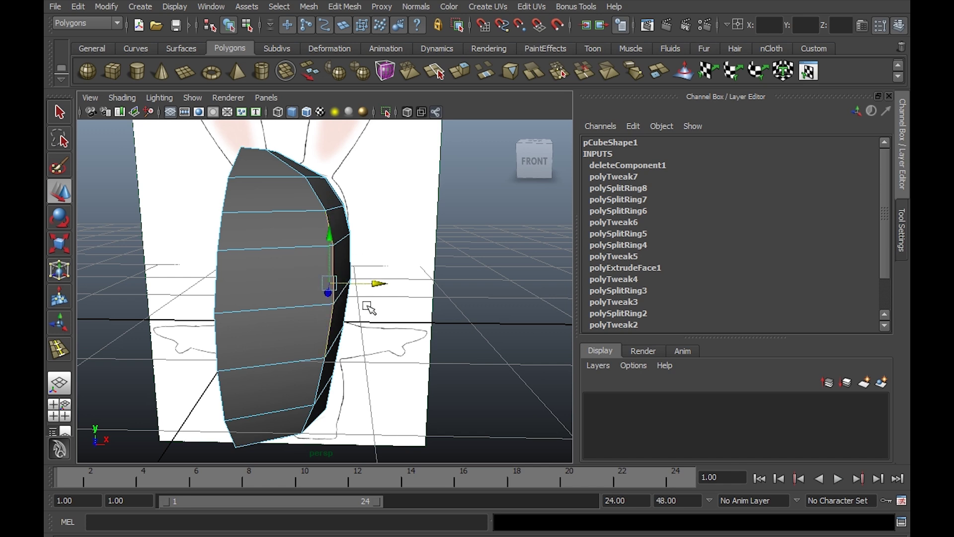
{"action": "left_click_drag", "start_coordinate": [368, 284], "coordinate": [372, 279], "text": "alt"}
Step: Adjust individual vertices of the front corner line at the crown and near the base, and return to object mode
{"action": "right_click_drag", "start_coordinate": [285, 184], "coordinate": [238, 184]}
{"action": "left_click", "coordinate": [304, 178]}
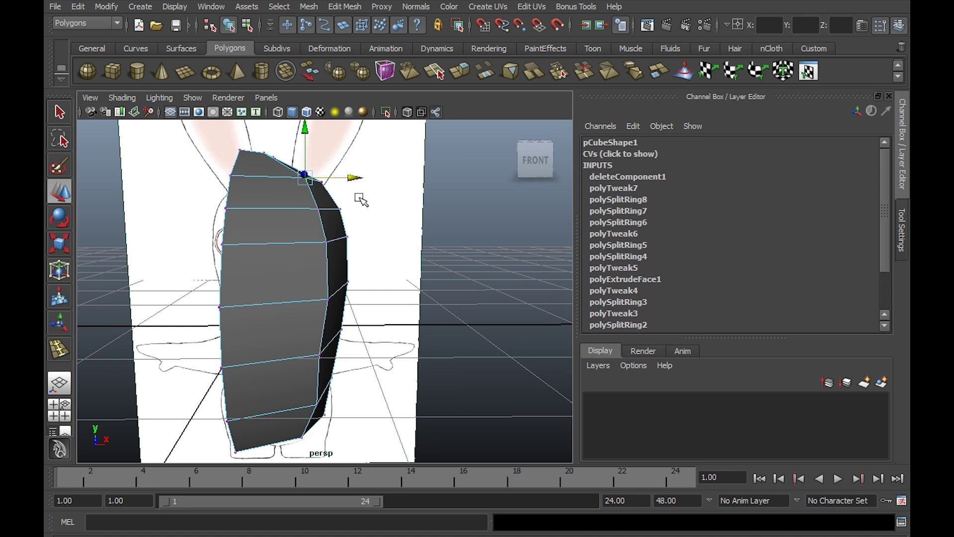
{"action": "left_click_drag", "start_coordinate": [357, 199], "coordinate": [299, 275], "text": "alt"}
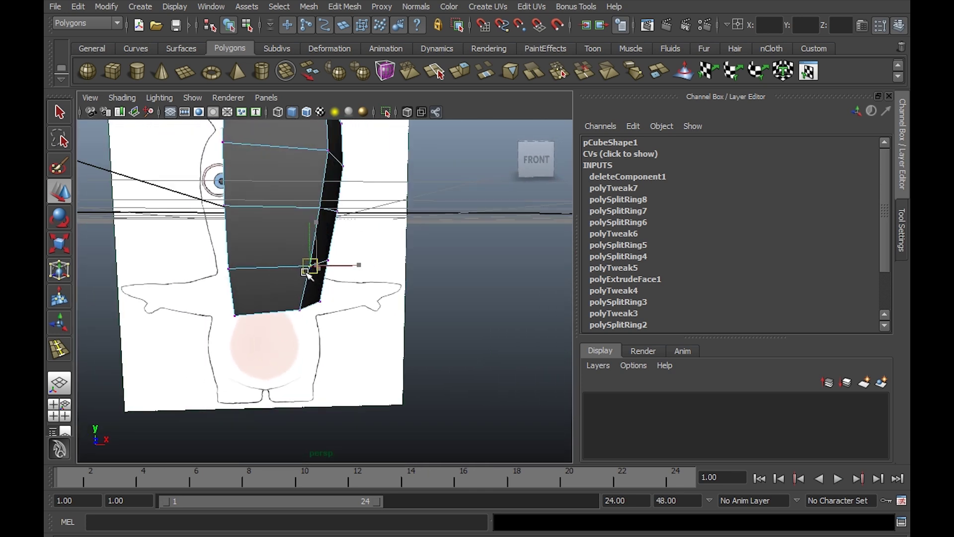
{"action": "key", "text": "F8"}
Step: Move the front and back vertices beside the middle crown faces outward toward the side of the head
{"action": "left_click_drag", "start_coordinate": [306, 272], "coordinate": [423, 241], "text": "alt"}
{"action": "left_click_drag", "start_coordinate": [343, 204], "coordinate": [370, 219], "text": "alt"}
{"action": "middle_click_drag", "start_coordinate": [370, 218], "coordinate": [314, 298], "text": "alt"}
{"action": "right_click_drag", "start_coordinate": [314, 298], "coordinate": [375, 330], "text": "alt"}
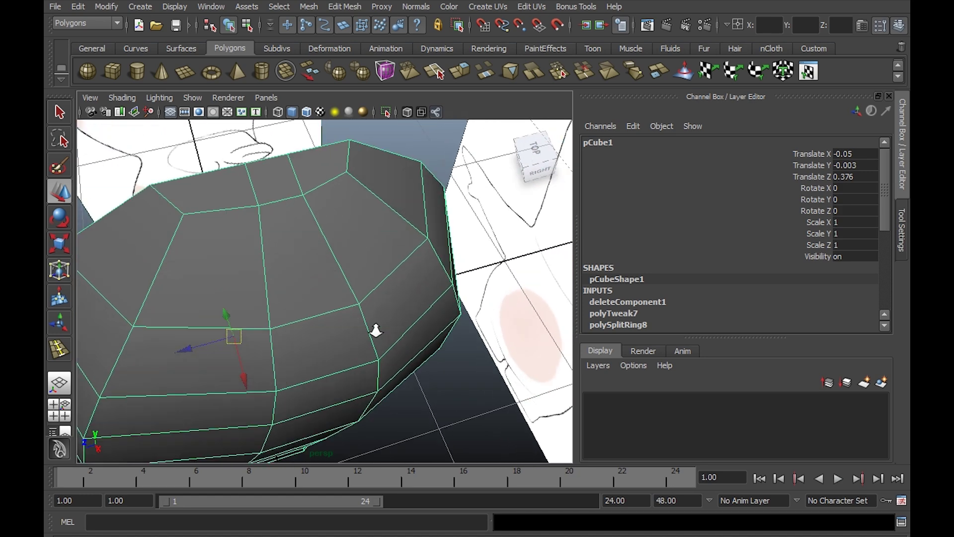
{"action": "left_click_drag", "start_coordinate": [343, 244], "coordinate": [271, 275], "text": "alt"}
{"action": "middle_click_drag", "start_coordinate": [336, 263], "coordinate": [372, 291], "text": "alt"}
{"action": "left_click_drag", "start_coordinate": [373, 291], "coordinate": [384, 304], "text": "alt"}
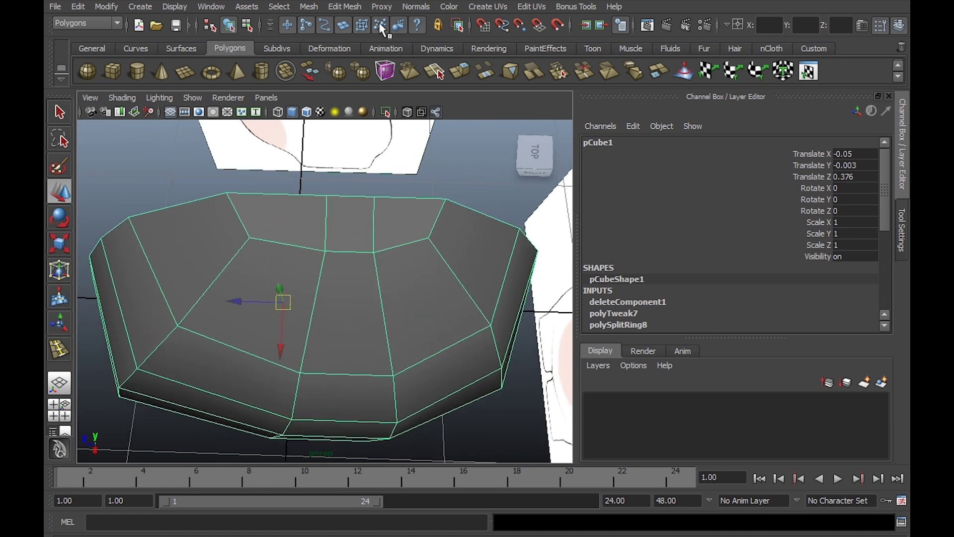
{"action": "right_click_drag", "start_coordinate": [260, 242], "coordinate": [236, 236]}
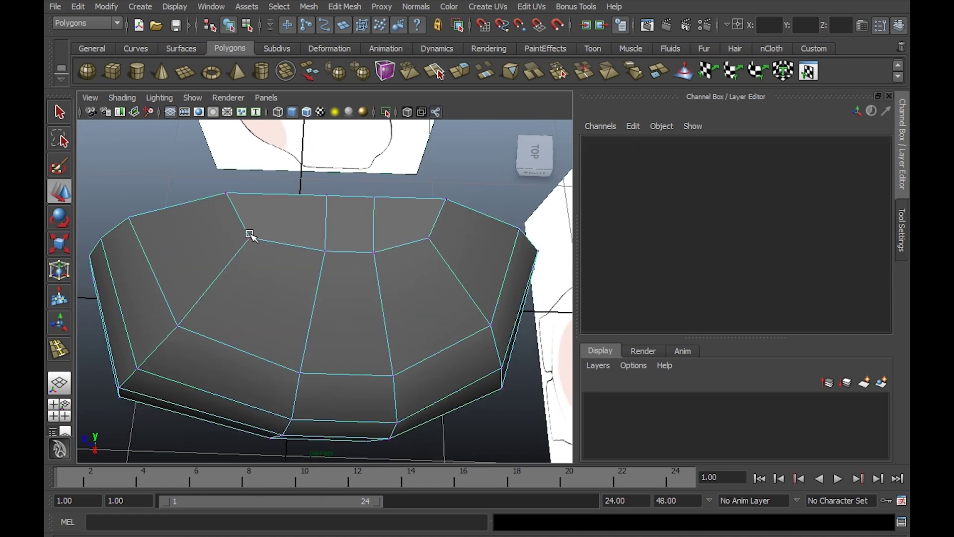
{"action": "left_click", "coordinate": [250, 238]}
{"action": "middle_click_drag", "start_coordinate": [273, 245], "coordinate": [248, 280]}
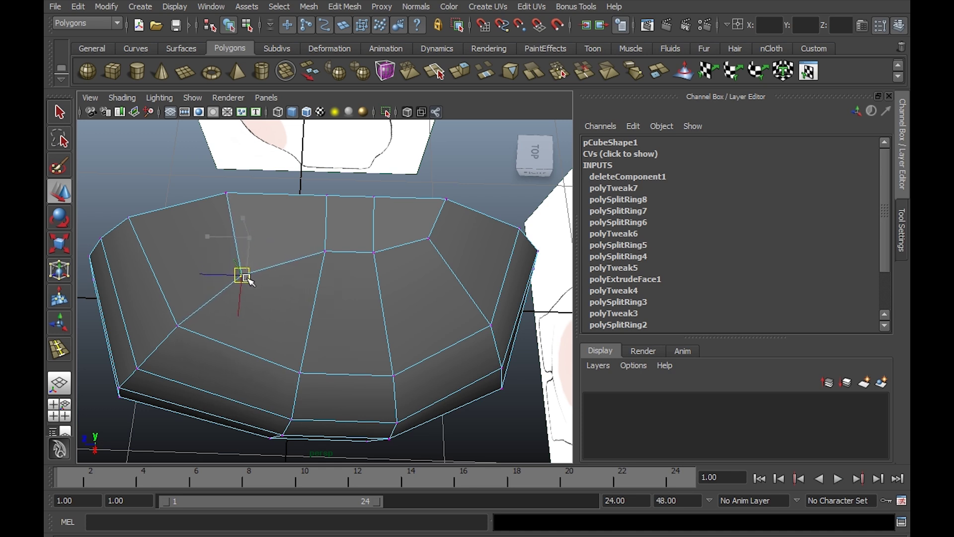
{"action": "left_click", "coordinate": [429, 239]}
{"action": "middle_click_drag", "start_coordinate": [434, 244], "coordinate": [438, 278]}
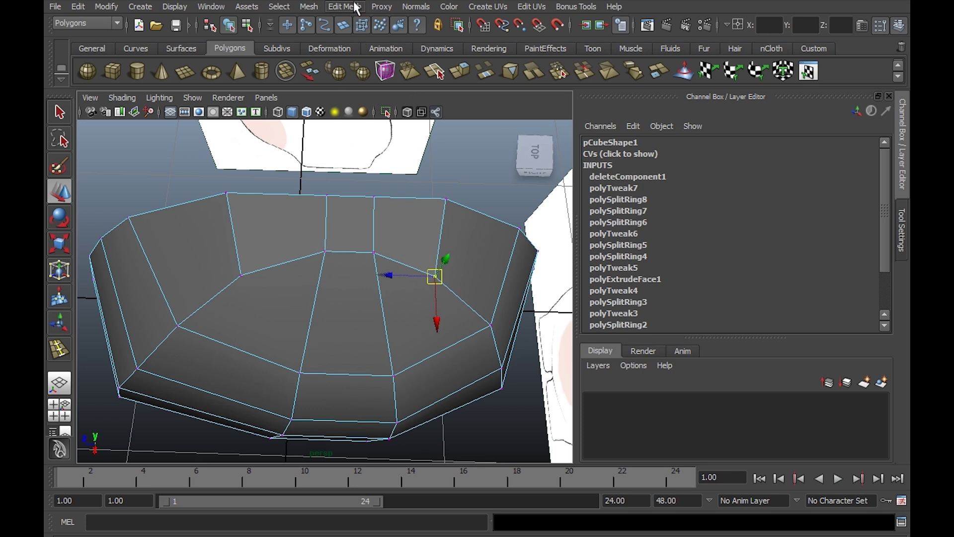
Step: Cut a closed six-point outline around the short middle edge on the crown with the Split Polygon Tool
{"action": "left_click", "coordinate": [356, 7]}
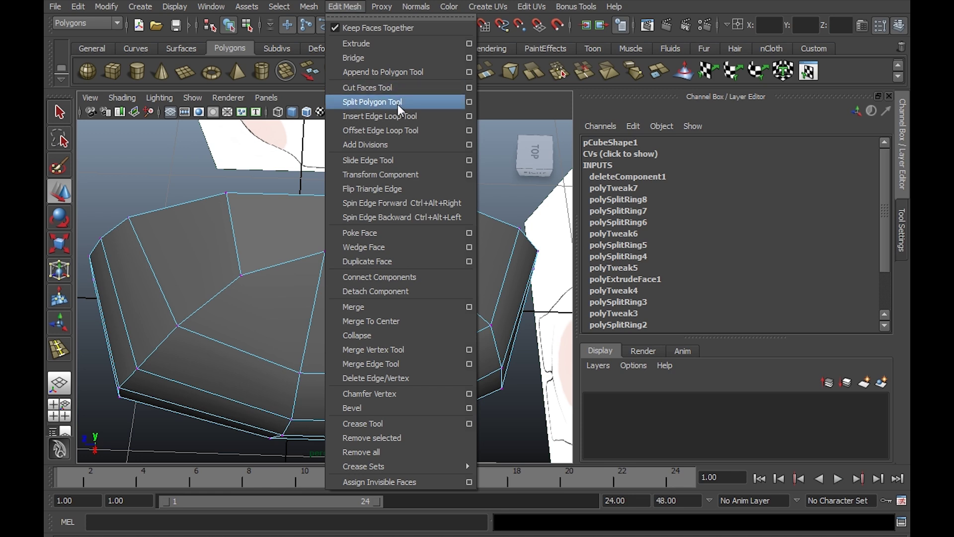
{"action": "left_click", "coordinate": [378, 102]}
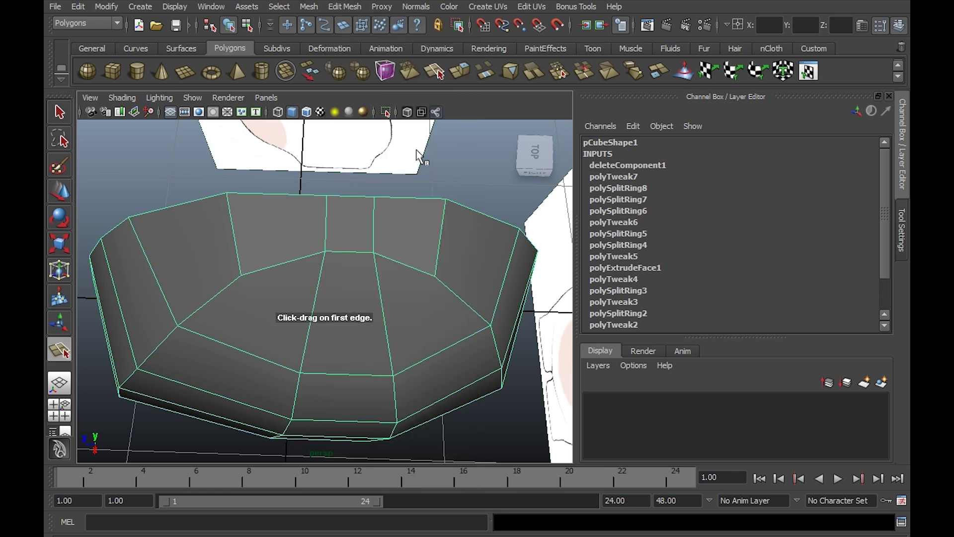
{"action": "left_click", "coordinate": [405, 263]}
{"action": "left_click", "coordinate": [373, 234]}
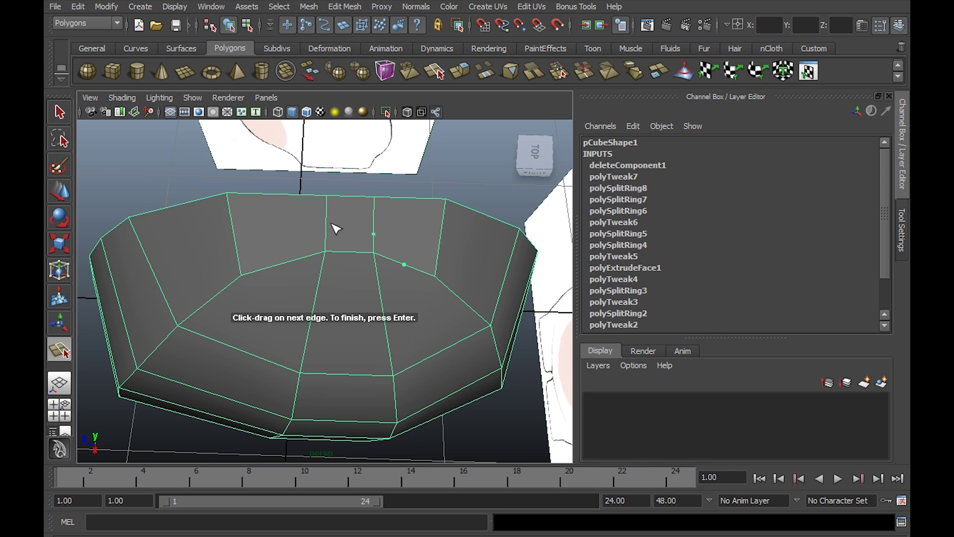
{"action": "left_click", "coordinate": [326, 234]}
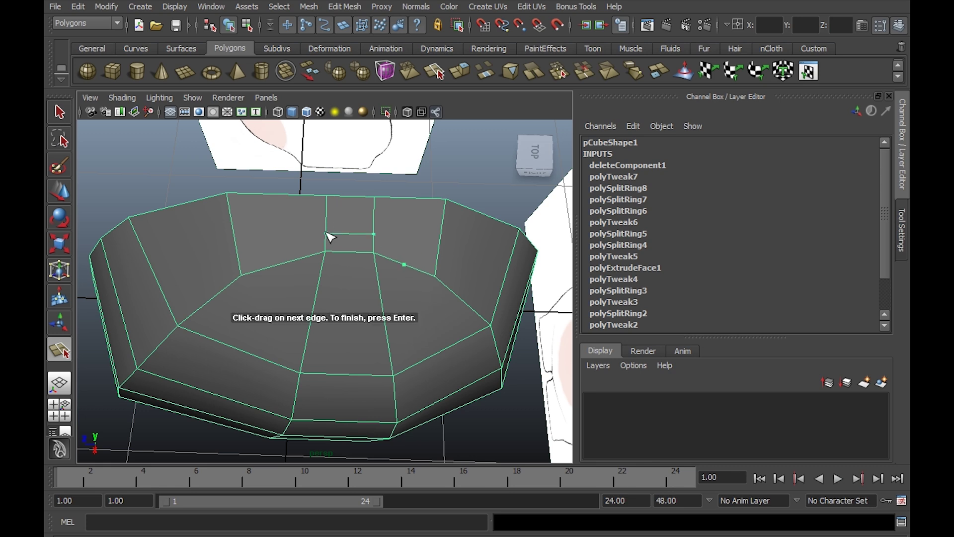
{"action": "left_click", "coordinate": [279, 264]}
{"action": "left_click", "coordinate": [316, 303]}
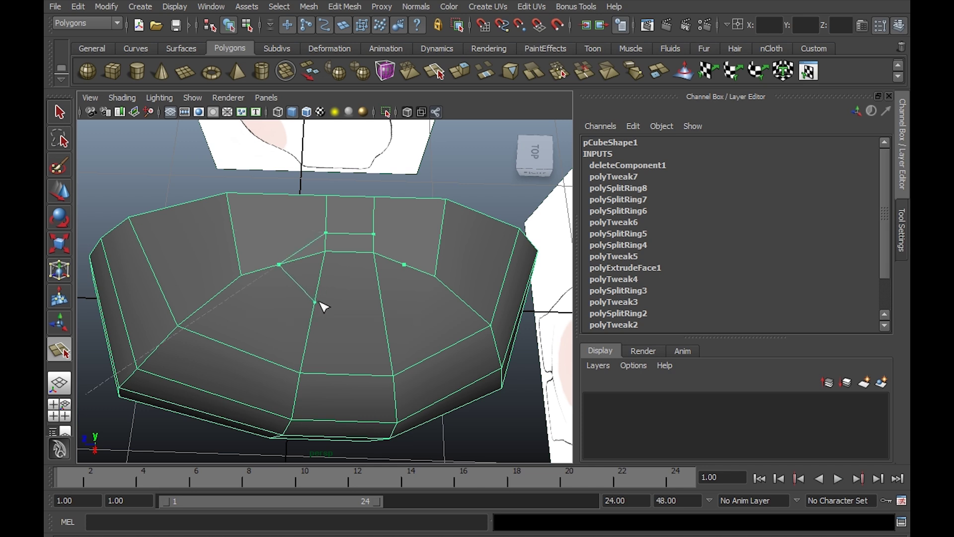
{"action": "left_click", "coordinate": [383, 304]}
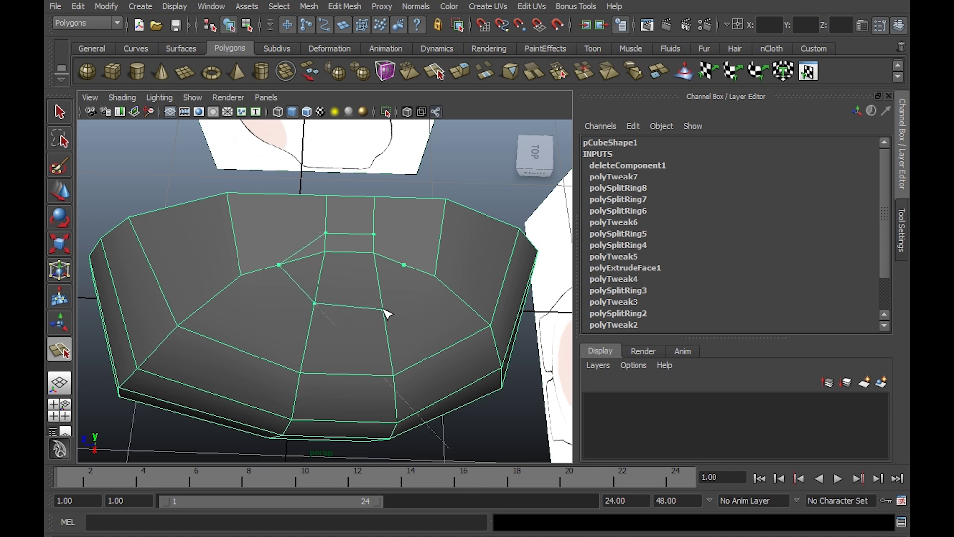
{"action": "left_click", "coordinate": [404, 266]}
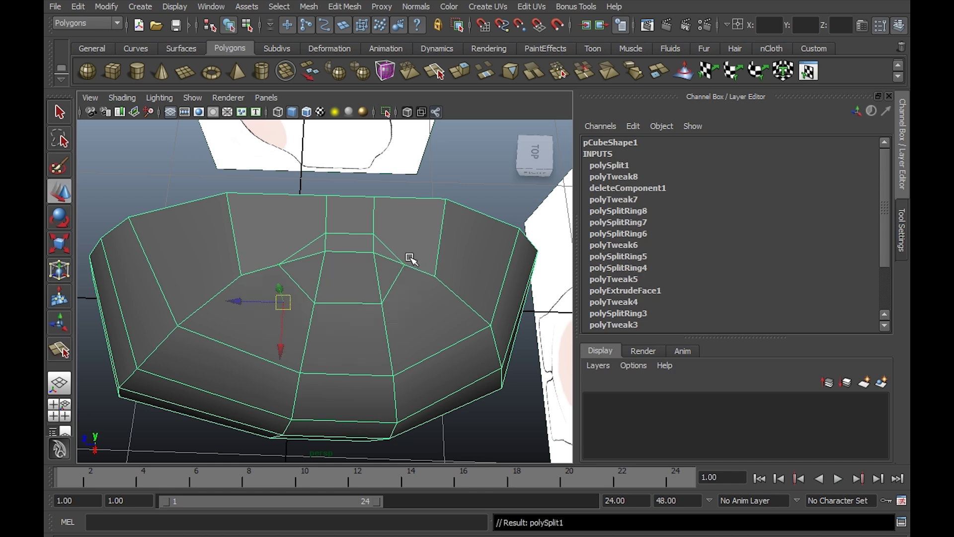
Step: Select all faces inside the six-sided outline on the crown and delete them
{"action": "left_click_drag", "start_coordinate": [411, 257], "coordinate": [375, 249], "text": "alt"}
{"action": "right_click", "coordinate": [374, 249]}
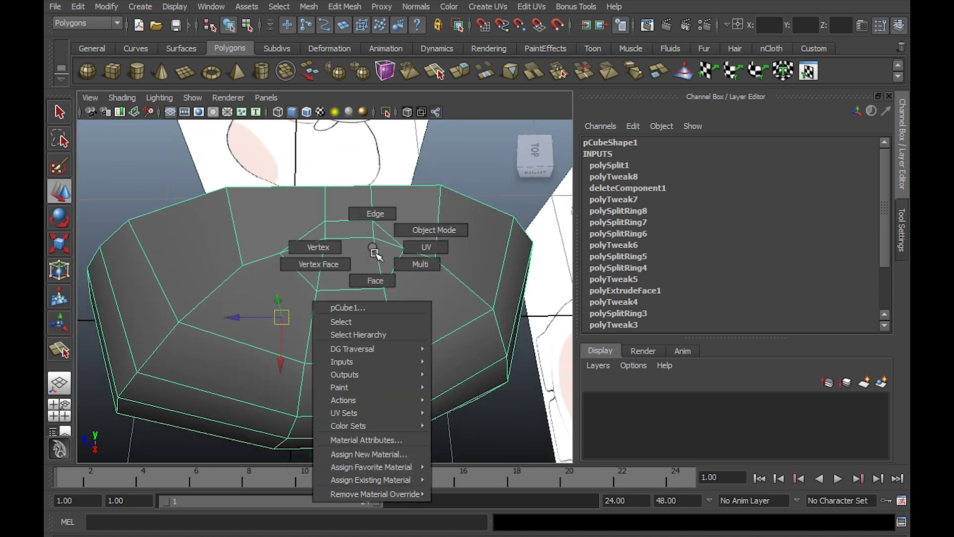
{"action": "left_click", "coordinate": [375, 280]}
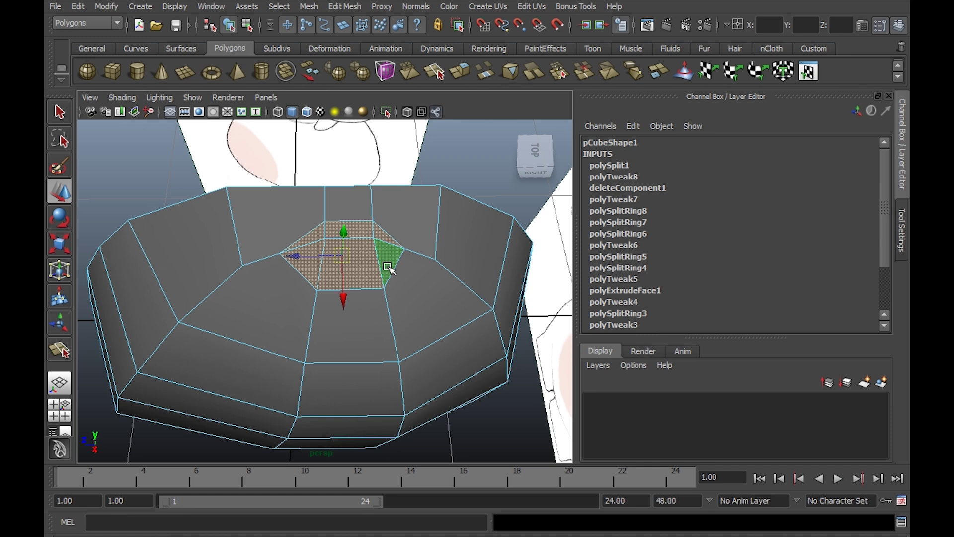
{"action": "key", "text": "Delete"}
Step: Move the outer edge of the crown opening outward and down to the outer base of the ear in the front view
{"action": "left_click_drag", "start_coordinate": [415, 228], "coordinate": [370, 183], "text": "alt"}
{"action": "right_click_drag", "start_coordinate": [376, 199], "coordinate": [379, 183]}
{"action": "left_click", "coordinate": [378, 192]}
{"action": "key", "text": "space"}
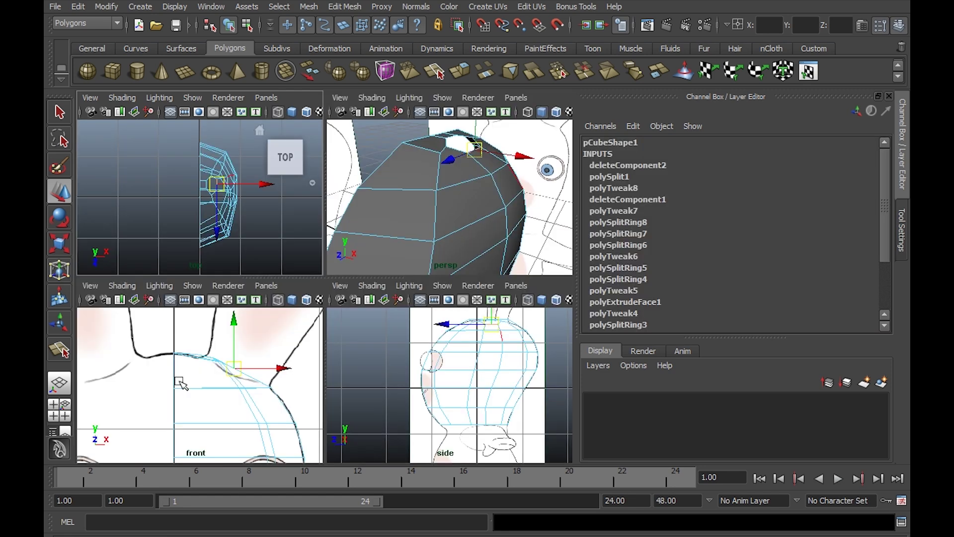
{"action": "key", "text": "space"}
{"action": "scroll", "coordinate": [293, 320], "scroll_direction": "up", "scroll_amount": 5}
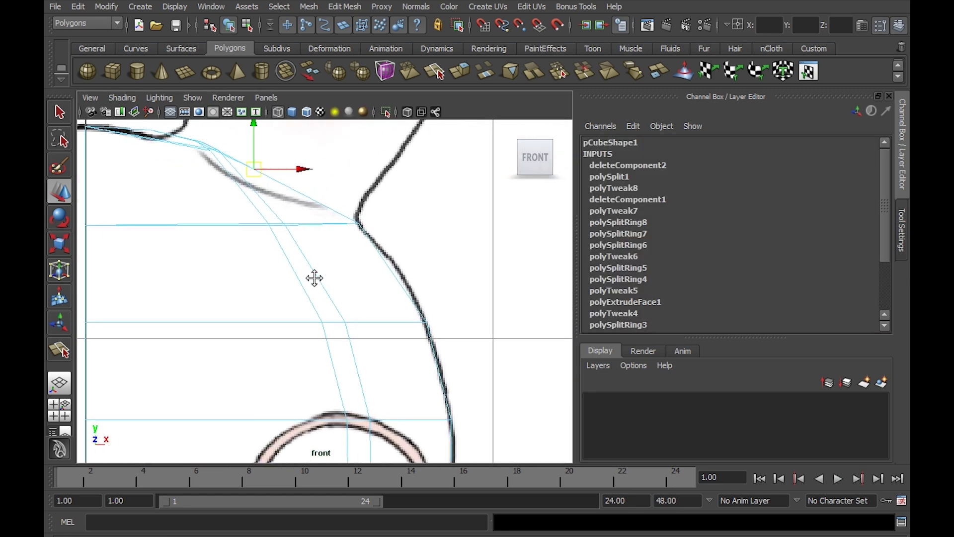
{"action": "left_click_drag", "start_coordinate": [255, 173], "coordinate": [342, 211]}
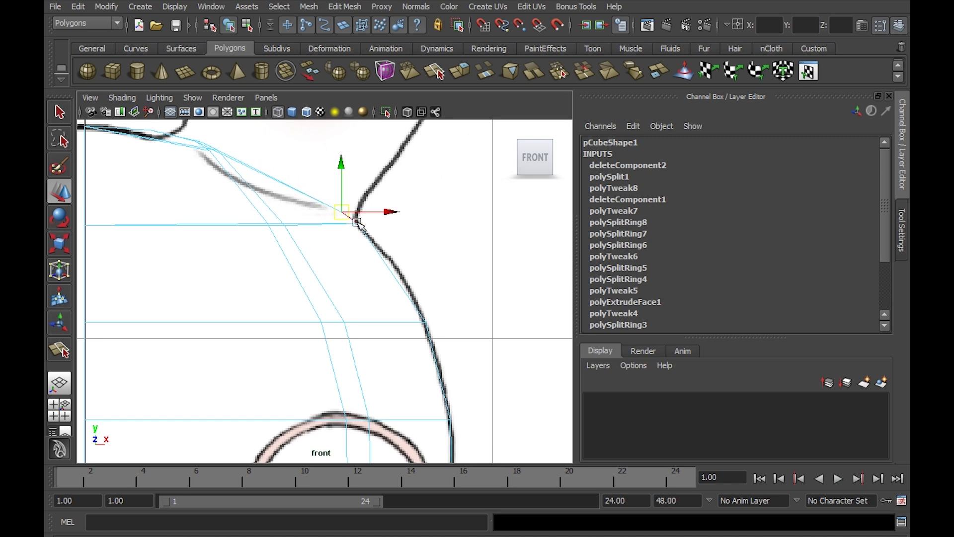
Step: Lower the vertex row below the crown opening, then fit its outermost vertices and the opening's outer vertices to the front outline
{"action": "right_click", "coordinate": [357, 223]}
{"action": "left_click", "coordinate": [303, 224]}
{"action": "left_click_drag", "start_coordinate": [409, 262], "coordinate": [74, 223]}
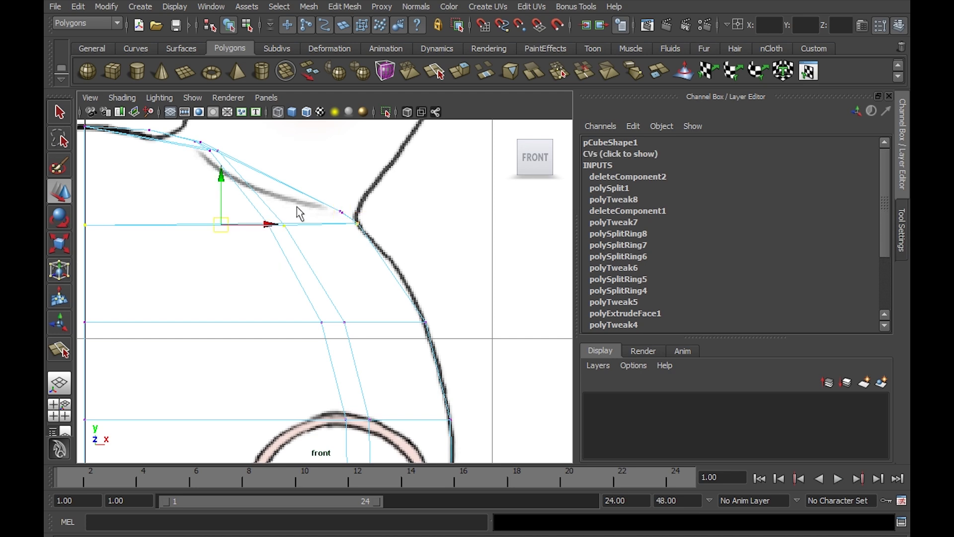
{"action": "left_click_drag", "start_coordinate": [223, 180], "coordinate": [224, 204]}
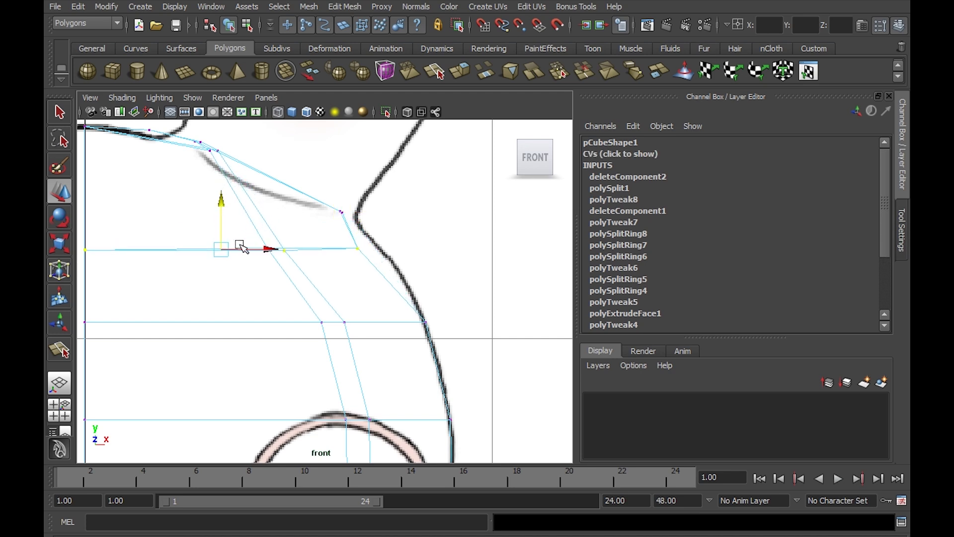
{"action": "left_click", "coordinate": [358, 248]}
{"action": "left_click_drag", "start_coordinate": [398, 249], "coordinate": [417, 247]}
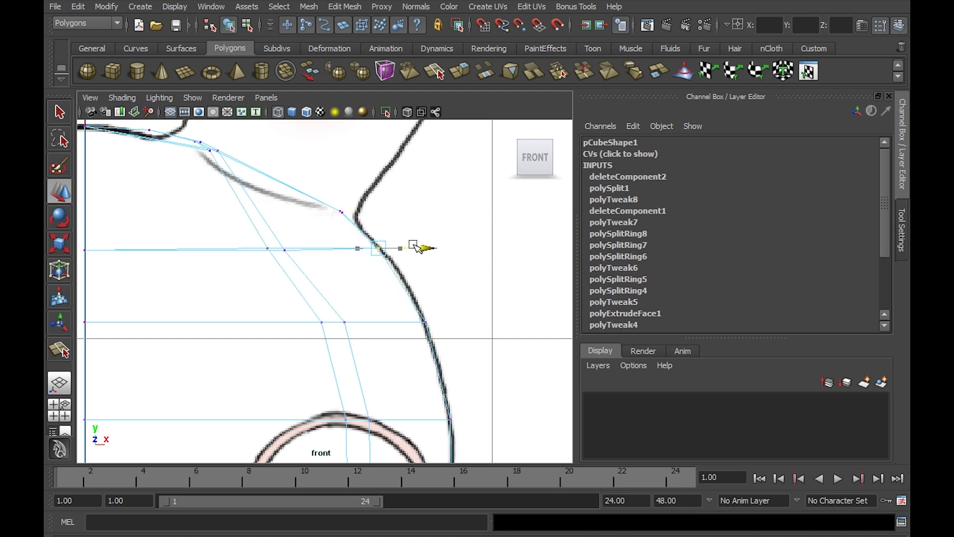
{"action": "left_click_drag", "start_coordinate": [244, 224], "coordinate": [355, 224]}
{"action": "left_click", "coordinate": [355, 218]}
Step: Select the two inner vertices of the crown opening and move them to the inner base of the ear in the front view
{"action": "middle_click_drag", "start_coordinate": [246, 173], "coordinate": [295, 222], "text": "alt"}
{"action": "key", "text": "space"}
{"action": "key", "text": "space"}
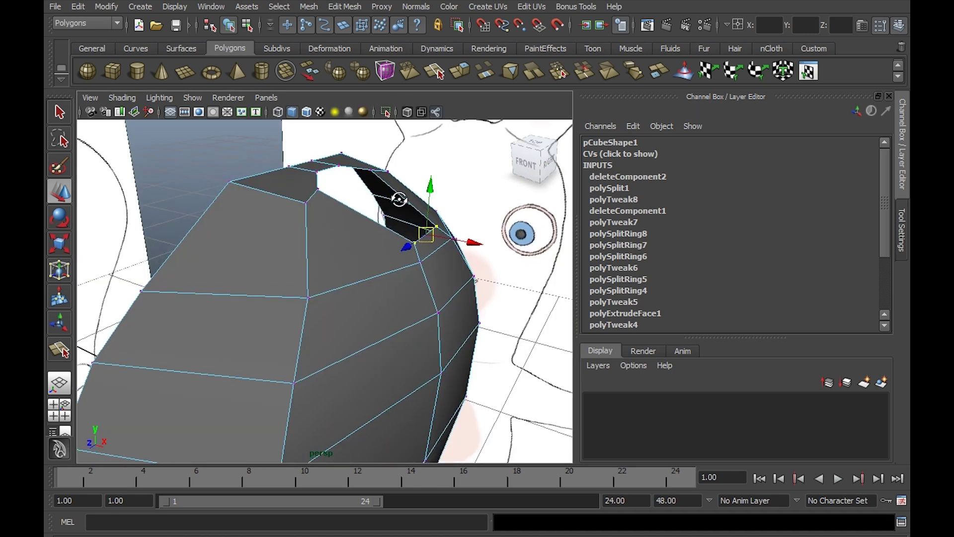
{"action": "left_click_drag", "start_coordinate": [400, 198], "coordinate": [396, 229], "text": "alt"}
{"action": "left_click_drag", "start_coordinate": [310, 191], "coordinate": [316, 210]}
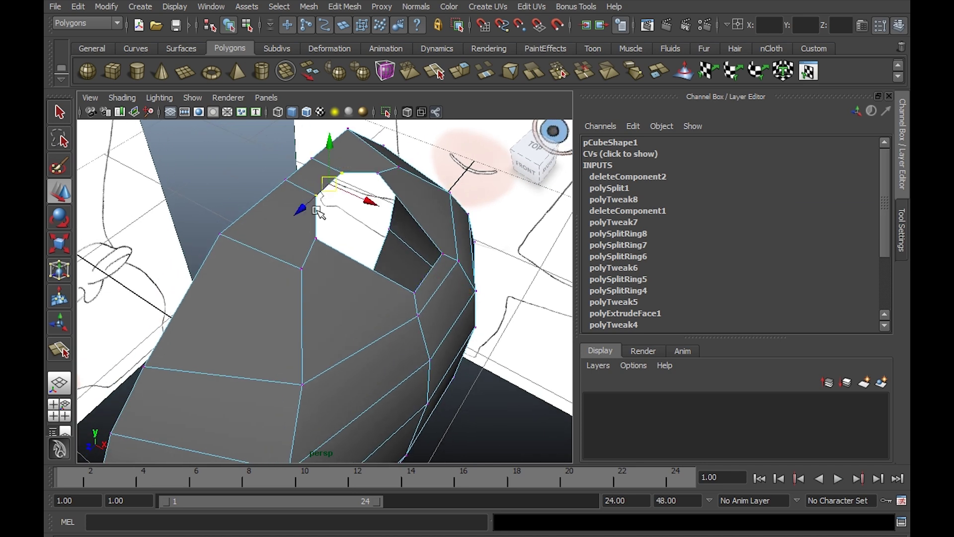
{"action": "key", "text": "space"}
{"action": "key", "text": "space"}
{"action": "middle_click_drag", "start_coordinate": [272, 351], "coordinate": [302, 358], "text": "alt"}
{"action": "right_click_drag", "start_coordinate": [302, 358], "coordinate": [404, 311], "text": "alt"}
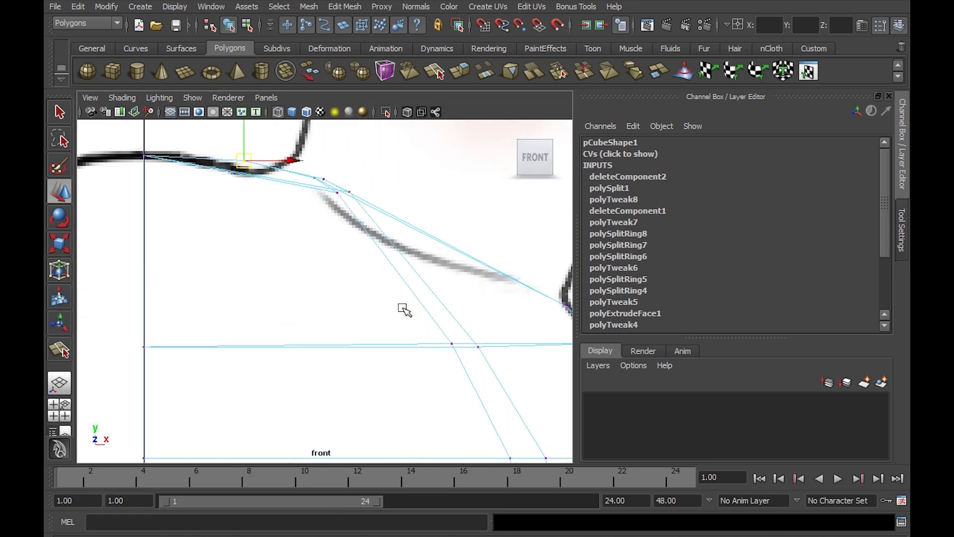
{"action": "middle_click_drag", "start_coordinate": [289, 184], "coordinate": [343, 252], "text": "alt"}
{"action": "left_click_drag", "start_coordinate": [301, 228], "coordinate": [392, 254]}
Step: Move the vertex pair at the front of the crown opening and the pair at its back downward
{"action": "key", "text": "space"}
{"action": "key", "text": "space"}
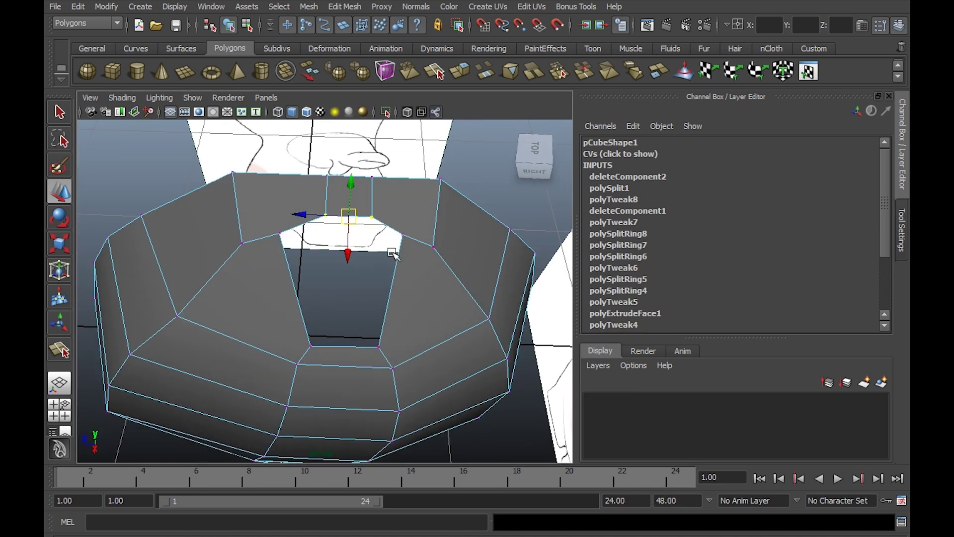
{"action": "left_click_drag", "start_coordinate": [290, 263], "coordinate": [303, 235], "text": "alt"}
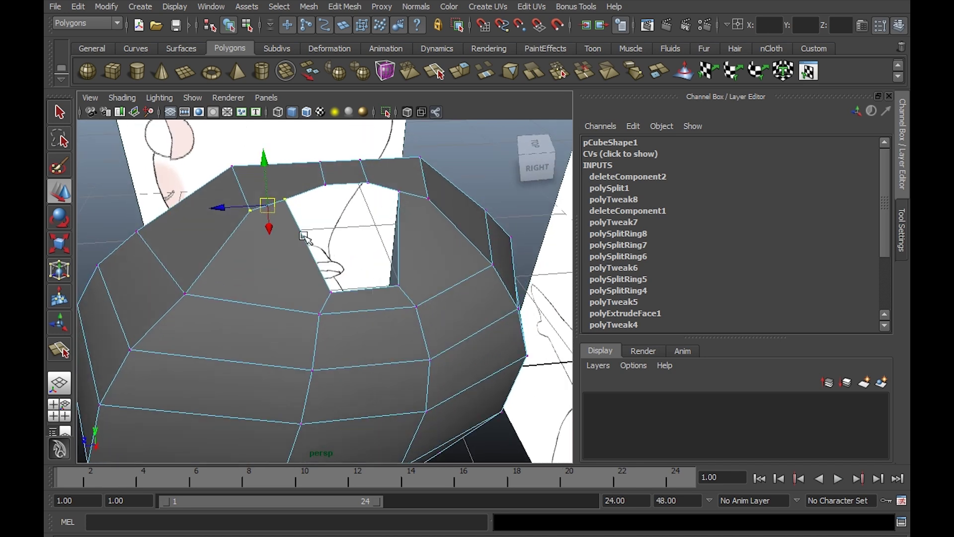
{"action": "left_click_drag", "start_coordinate": [271, 206], "coordinate": [272, 242]}
{"action": "left_click_drag", "start_coordinate": [369, 242], "coordinate": [471, 262], "text": "alt"}
{"action": "left_click_drag", "start_coordinate": [412, 222], "coordinate": [396, 273]}
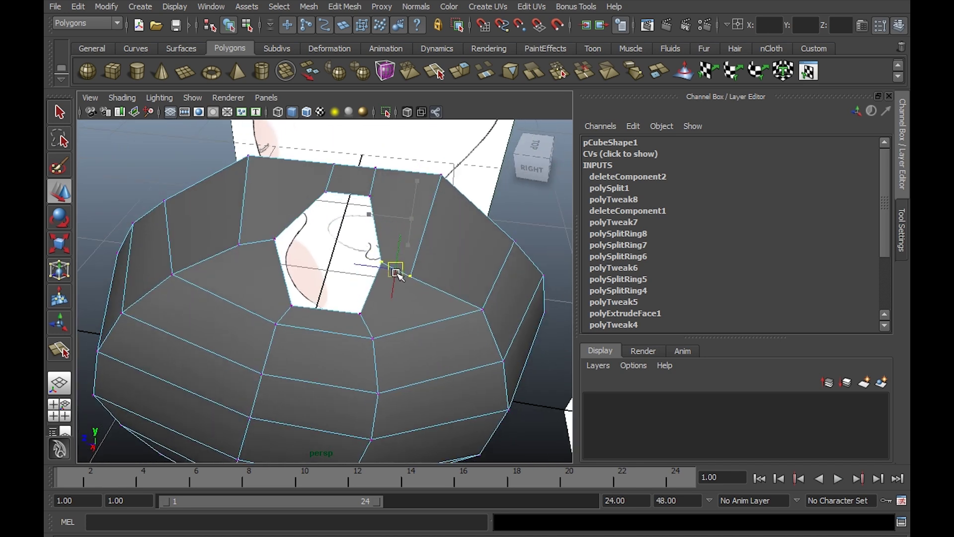
Step: Fit the vertex pair at the back of the crown opening to the curved ear-base line in the front view
{"action": "left_click_drag", "start_coordinate": [289, 267], "coordinate": [432, 238], "text": "alt"}
{"action": "key", "text": "space"}
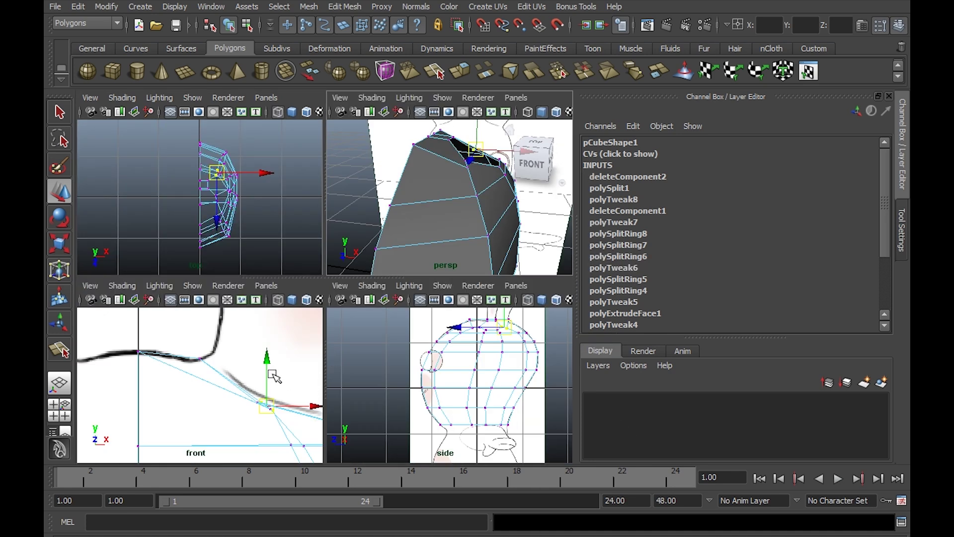
{"action": "key", "text": "space"}
{"action": "left_click_drag", "start_coordinate": [376, 268], "coordinate": [400, 262]}
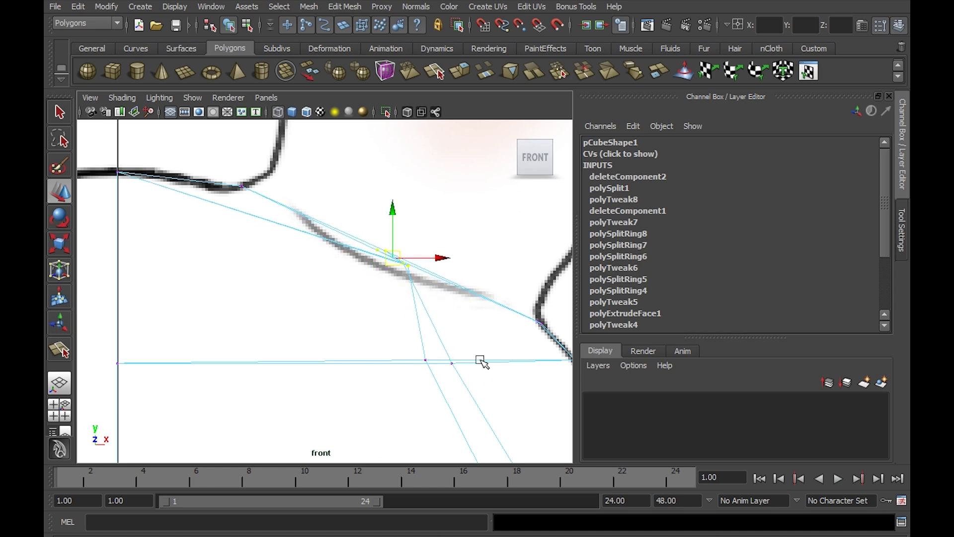
Step: Shift the interior vertices of the two rows below the crown opening slightly outward in the front view to smooth the vertical edge lines
{"action": "scroll", "coordinate": [481, 361], "scroll_direction": "down", "scroll_amount": 5}
{"action": "right_click_drag", "start_coordinate": [427, 302], "coordinate": [548, 381], "text": "alt"}
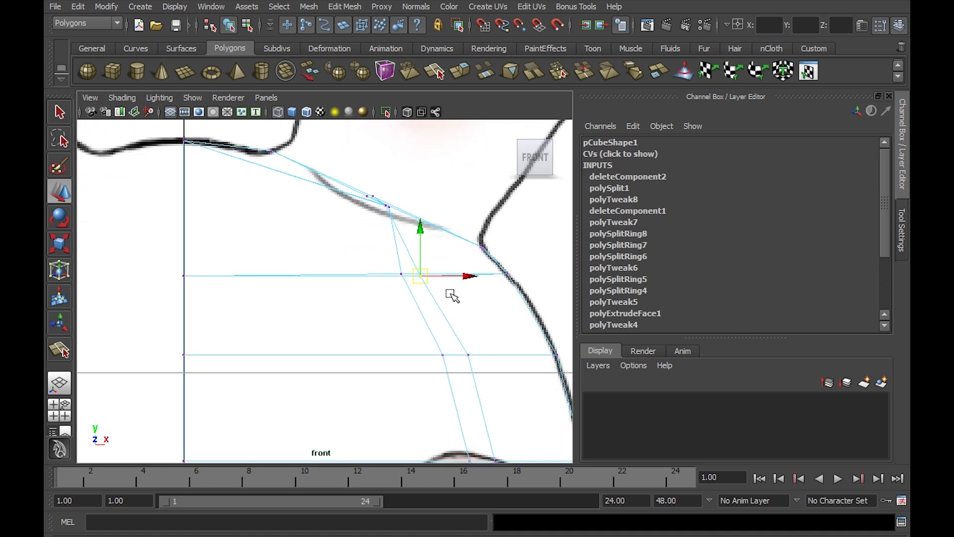
{"action": "middle_click_drag", "start_coordinate": [451, 291], "coordinate": [384, 279], "text": "alt"}
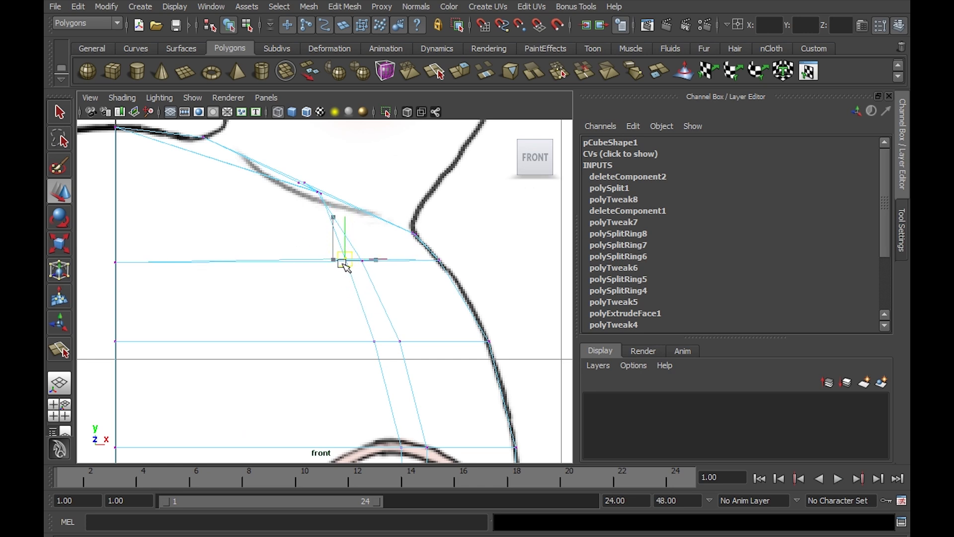
{"action": "left_click_drag", "start_coordinate": [376, 361], "coordinate": [418, 385]}
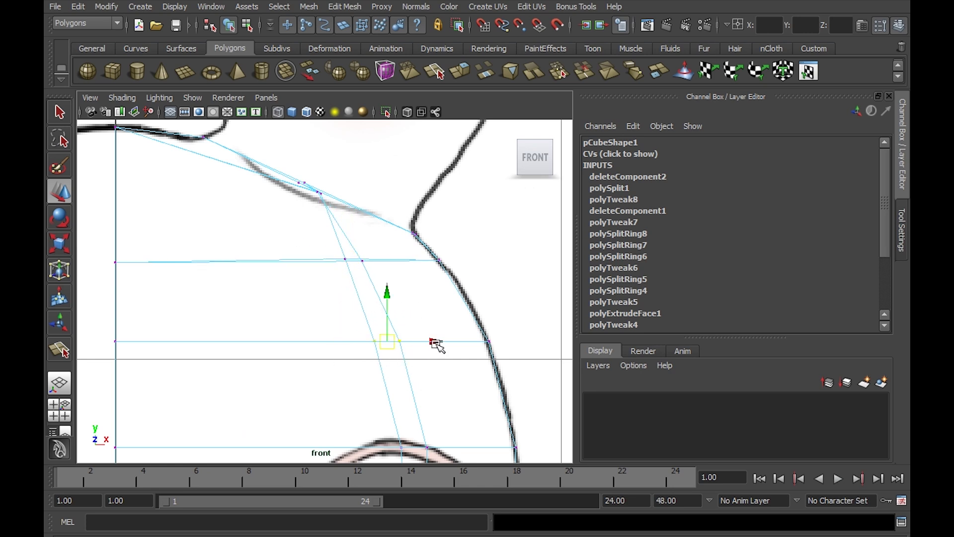
{"action": "left_click_drag", "start_coordinate": [435, 343], "coordinate": [444, 341]}
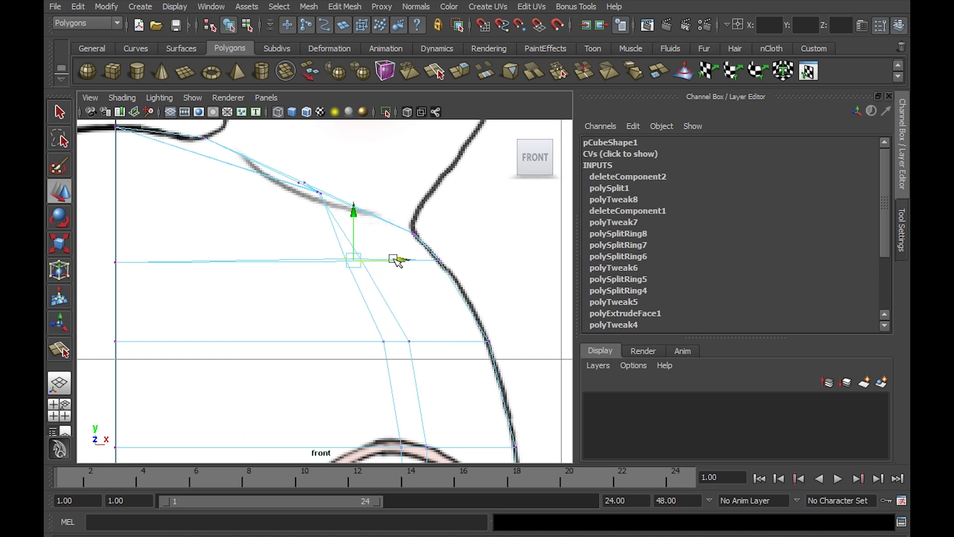
{"action": "right_click_drag", "start_coordinate": [441, 315], "coordinate": [390, 285], "text": "alt"}
{"action": "middle_click_drag", "start_coordinate": [390, 285], "coordinate": [398, 258], "text": "alt"}
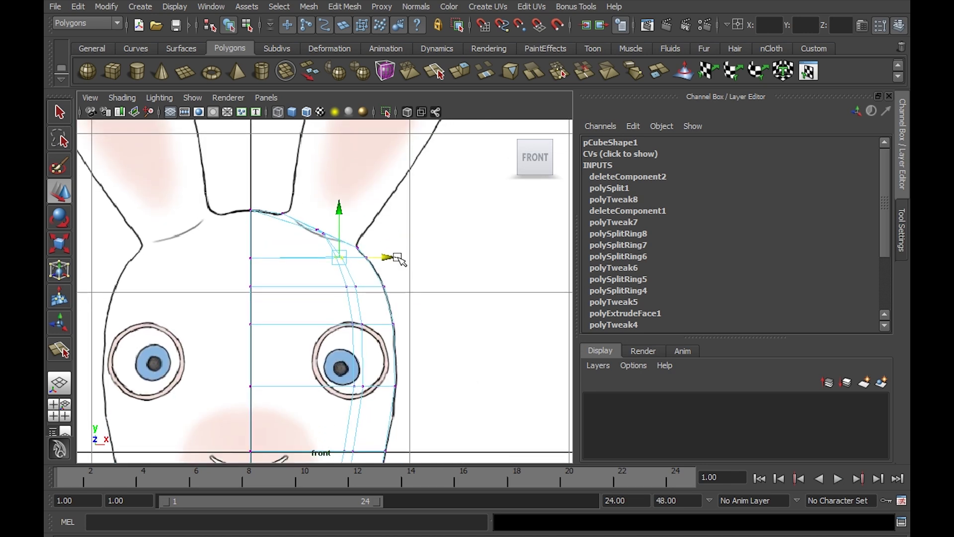
Step: Lower the front crown vertex onto the head outline in the side view
{"action": "key", "text": "space"}
{"action": "key", "text": "space"}
{"action": "left_click_drag", "start_coordinate": [445, 202], "coordinate": [324, 239], "text": "alt"}
{"action": "left_click_drag", "start_coordinate": [224, 232], "coordinate": [334, 242]}
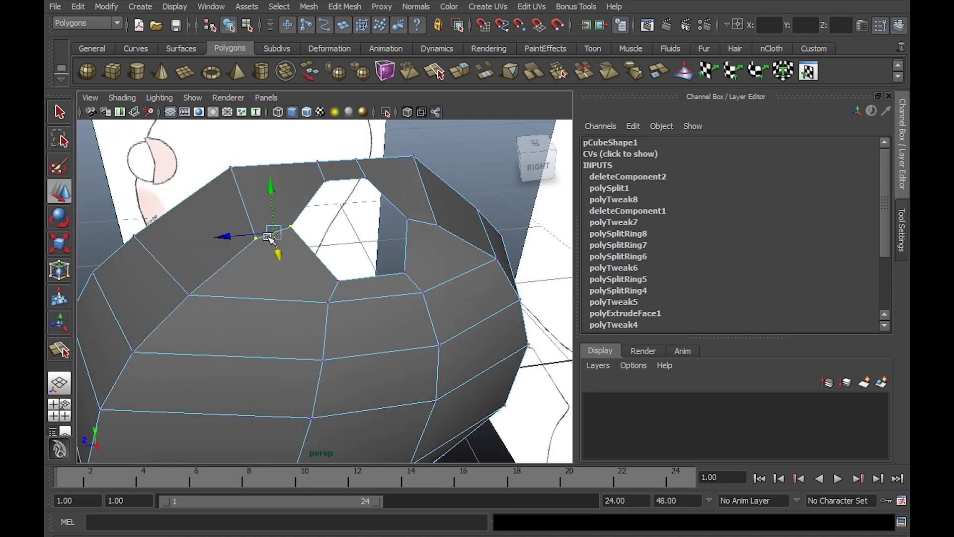
{"action": "key", "text": "space"}
{"action": "key", "text": "space"}
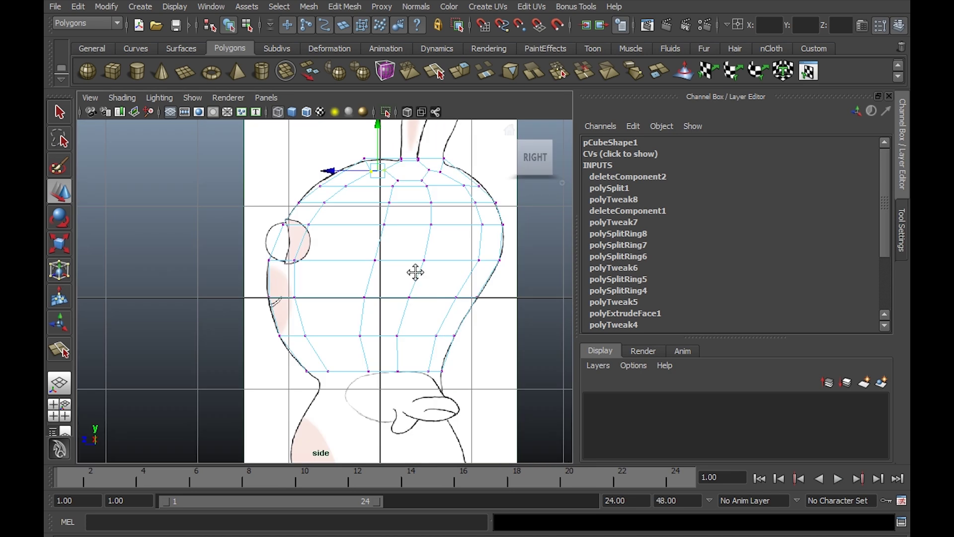
{"action": "scroll", "coordinate": [416, 271], "scroll_direction": "up", "scroll_amount": 5}
{"action": "middle_click_drag", "start_coordinate": [326, 314], "coordinate": [280, 337], "text": "alt"}
{"action": "scroll", "coordinate": [375, 333], "scroll_direction": "up", "scroll_amount": 3}
{"action": "middle_click_drag", "start_coordinate": [352, 286], "coordinate": [437, 277], "text": "alt"}
{"action": "left_click", "coordinate": [262, 221]}
{"action": "left_click_drag", "start_coordinate": [262, 222], "coordinate": [261, 227]}
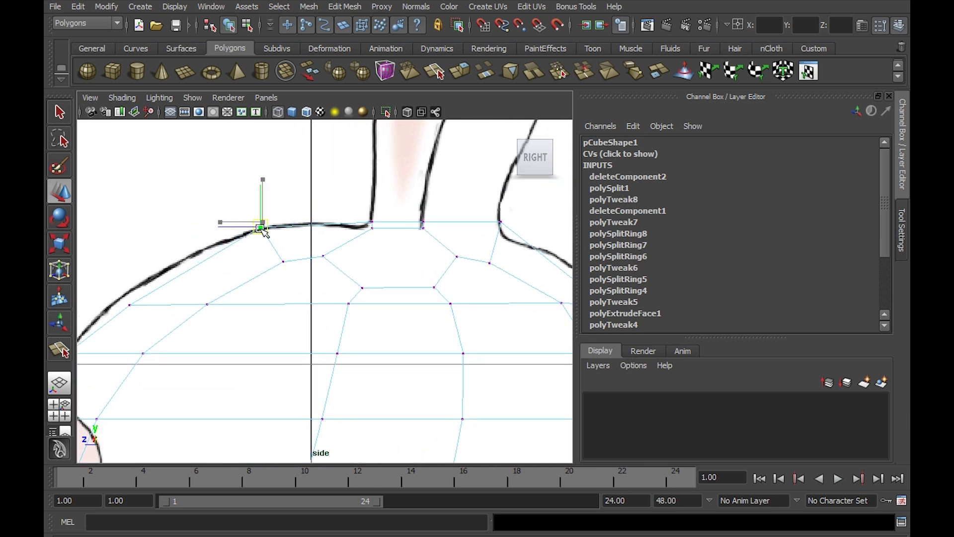
Step: Fit the forehead vertex to the side outline, shift the interior vertex beside it forward, and raise the one in front of the crown opening
{"action": "left_click", "coordinate": [129, 304]}
{"action": "middle_click_drag", "start_coordinate": [162, 305], "coordinate": [254, 283], "text": "alt"}
{"action": "left_click_drag", "start_coordinate": [222, 282], "coordinate": [216, 270]}
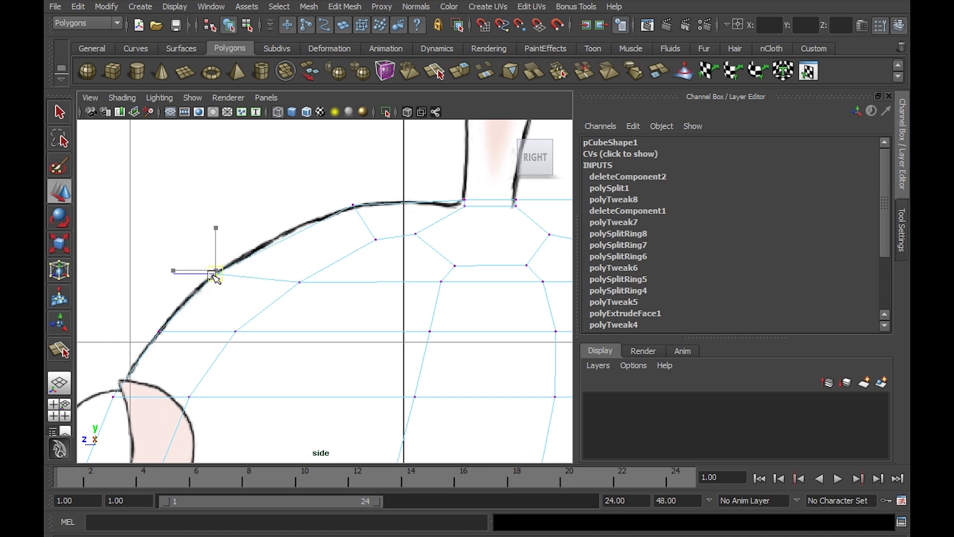
{"action": "left_click", "coordinate": [300, 281]}
{"action": "left_click_drag", "start_coordinate": [300, 283], "coordinate": [289, 282]}
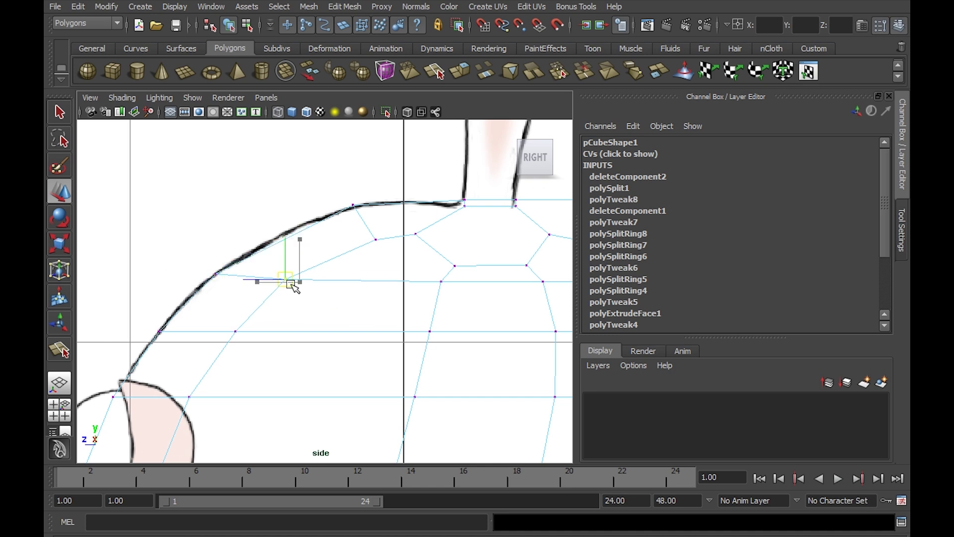
{"action": "middle_click_drag", "start_coordinate": [414, 276], "coordinate": [298, 302], "text": "alt"}
{"action": "left_click", "coordinate": [257, 263]}
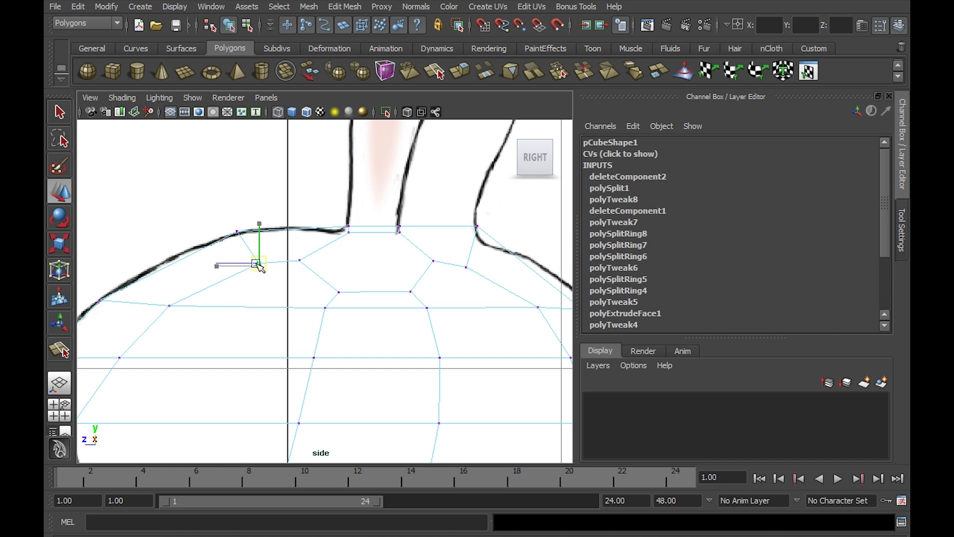
{"action": "left_click_drag", "start_coordinate": [256, 264], "coordinate": [254, 257]}
Step: Move the rear crown vertex to the back base of the ear and the vertex pair below it back onto the side outline
{"action": "middle_click_drag", "start_coordinate": [363, 276], "coordinate": [197, 309], "text": "alt"}
{"action": "middle_click_drag", "start_coordinate": [320, 254], "coordinate": [329, 226], "text": "alt"}
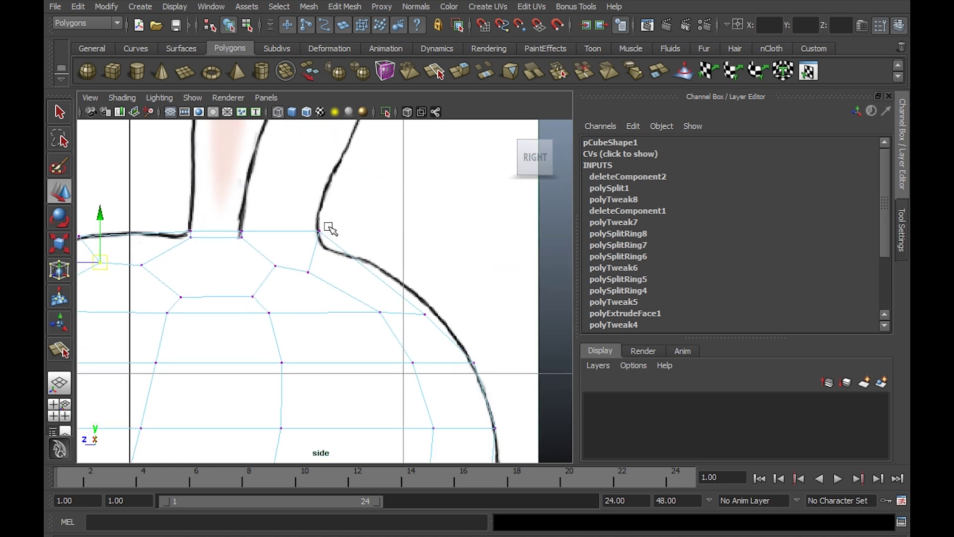
{"action": "left_click", "coordinate": [318, 231]}
{"action": "left_click_drag", "start_coordinate": [320, 233], "coordinate": [322, 245]}
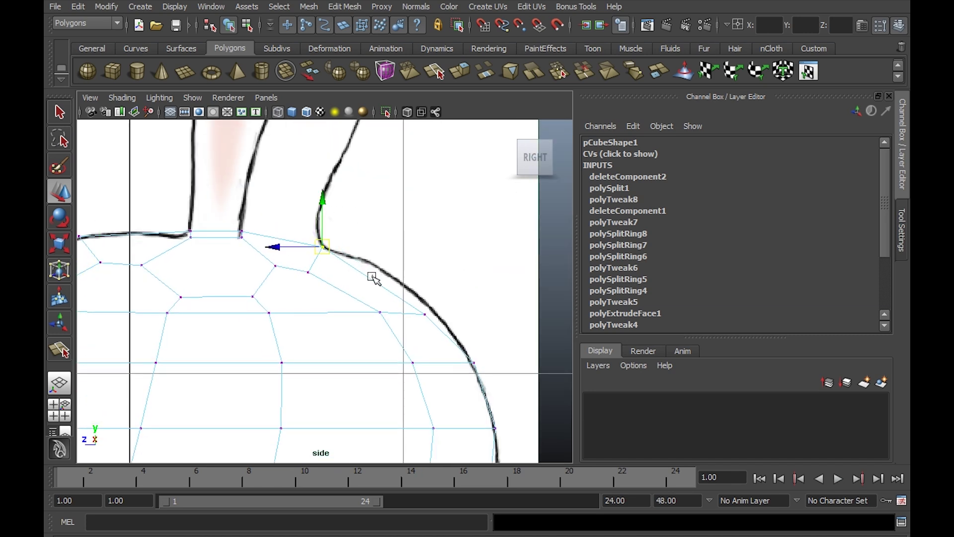
{"action": "left_click_drag", "start_coordinate": [371, 277], "coordinate": [458, 326]}
{"action": "left_click_drag", "start_coordinate": [400, 313], "coordinate": [411, 315]}
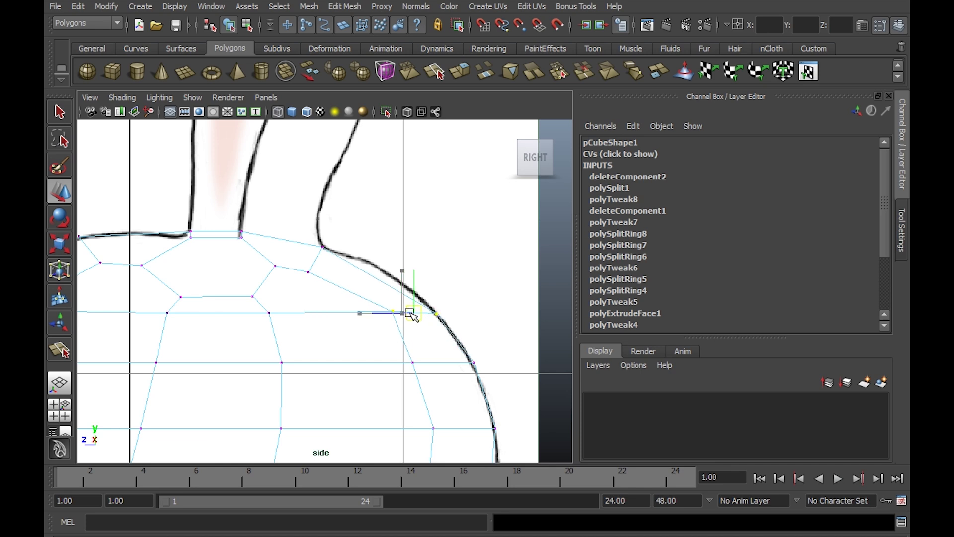
Step: Adjust the heights of the middle crown vertices so the opening's inner edge lies level with the centreline vertices in the side view
{"action": "middle_click_drag", "start_coordinate": [411, 314], "coordinate": [512, 275], "text": "alt"}
{"action": "middle_click_drag", "start_coordinate": [372, 266], "coordinate": [451, 308], "text": "alt"}
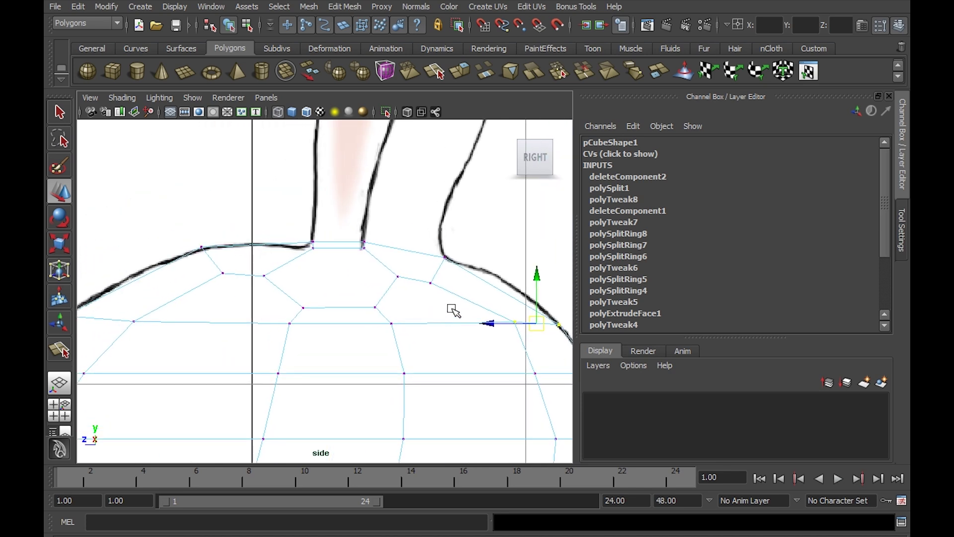
{"action": "left_click_drag", "start_coordinate": [266, 236], "coordinate": [360, 274]}
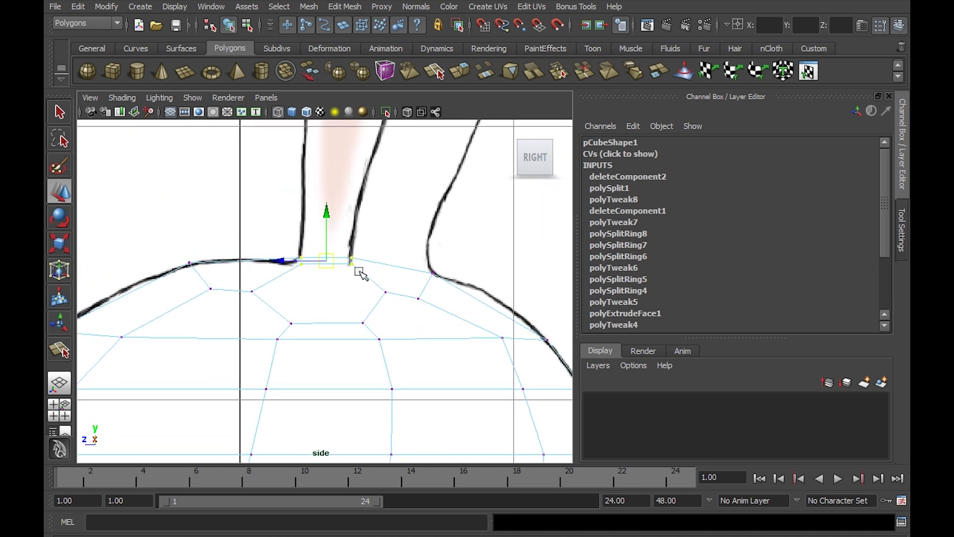
{"action": "left_click", "coordinate": [326, 213]}
{"action": "left_click_drag", "start_coordinate": [326, 213], "coordinate": [325, 222]}
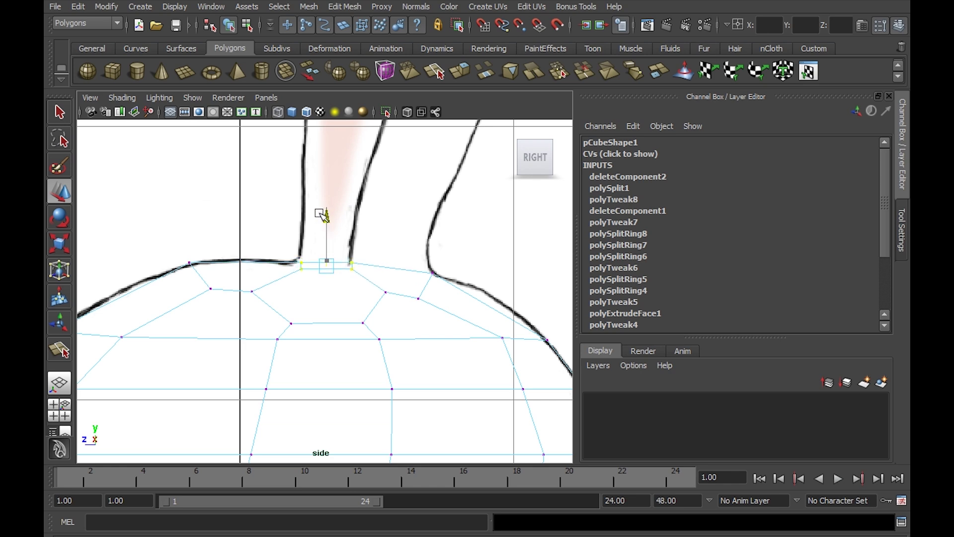
{"action": "middle_click_drag", "start_coordinate": [336, 277], "coordinate": [377, 280]}
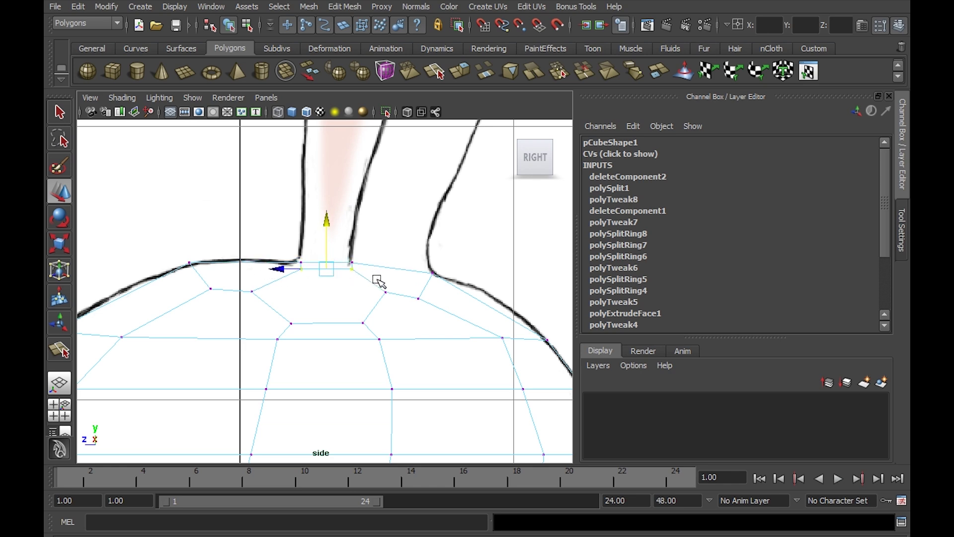
{"action": "left_click_drag", "start_coordinate": [328, 226], "coordinate": [330, 213]}
Step: Raise the front and back vertex pairs of the crown opening, and raise its two outer vertices toward the ear base
{"action": "left_click_drag", "start_coordinate": [189, 273], "coordinate": [425, 316]}
{"action": "left_click_drag", "start_coordinate": [314, 245], "coordinate": [315, 224]}
{"action": "left_click_drag", "start_coordinate": [259, 313], "coordinate": [380, 334]}
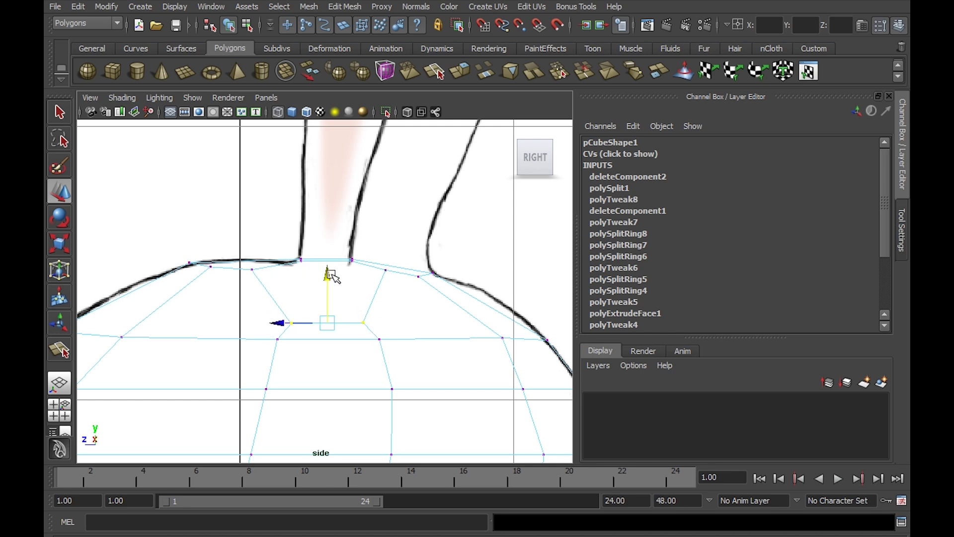
{"action": "left_click_drag", "start_coordinate": [330, 273], "coordinate": [410, 298]}
Step: Shift the crown opening's rear and front outer vertices and its inner rim vertices back along the ear's base in the side view
{"action": "left_click_drag", "start_coordinate": [378, 268], "coordinate": [425, 282]}
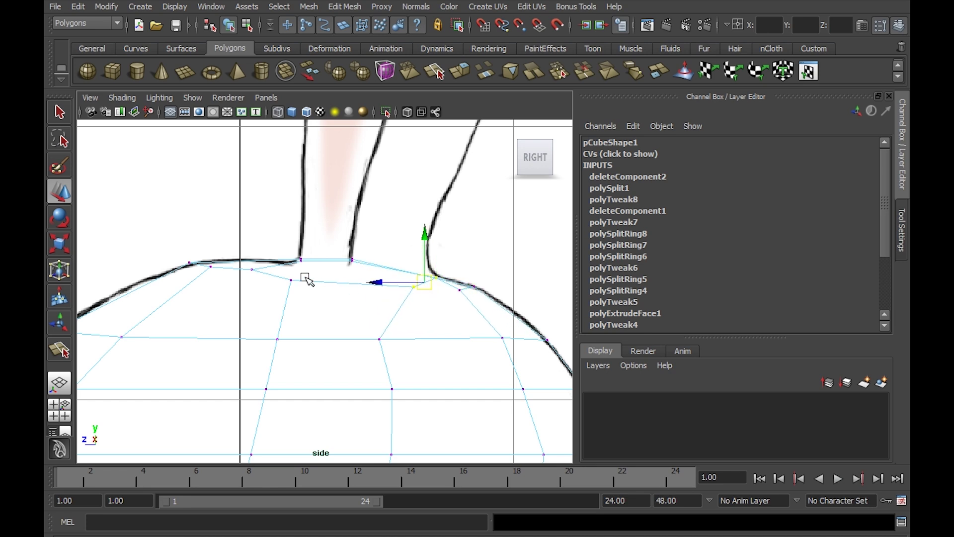
{"action": "left_click_drag", "start_coordinate": [280, 273], "coordinate": [333, 292]}
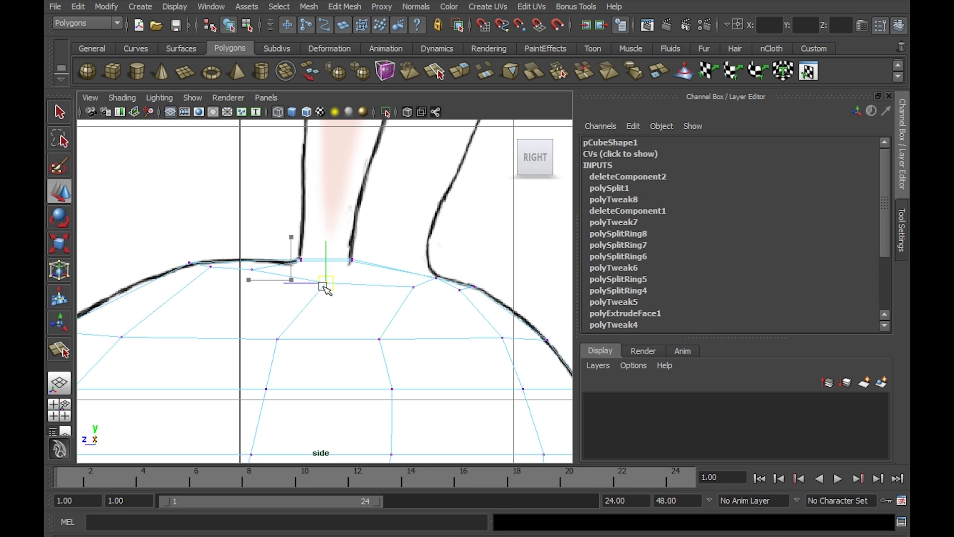
{"action": "left_click", "coordinate": [243, 271]}
{"action": "left_click_drag", "start_coordinate": [242, 270], "coordinate": [403, 267]}
{"action": "left_click", "coordinate": [351, 260]}
{"action": "middle_click_drag", "start_coordinate": [427, 299], "coordinate": [376, 239], "text": "alt"}
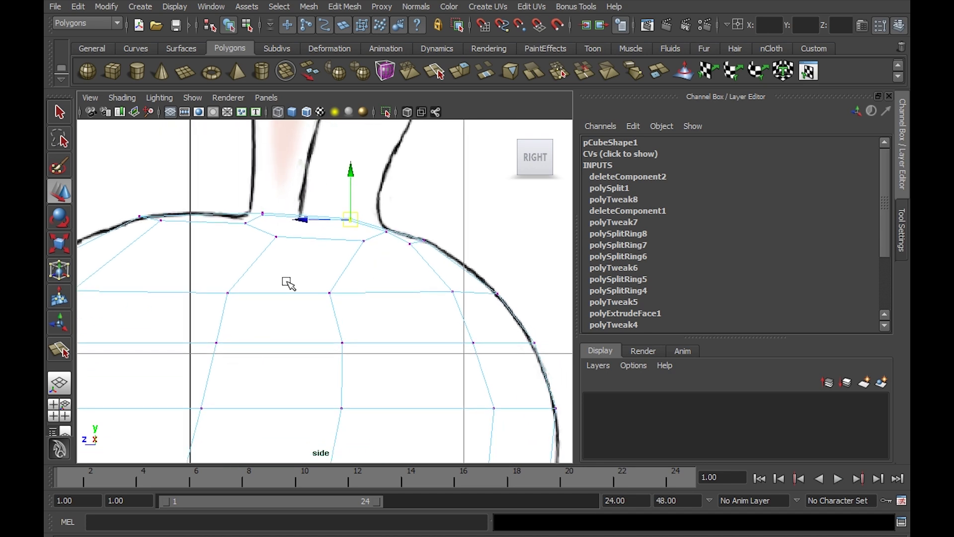
Step: Move the side vertices below the crown opening's rear corner back into a straighter column, and adjust the matching front column
{"action": "left_click_drag", "start_coordinate": [286, 279], "coordinate": [397, 325]}
{"action": "scroll", "coordinate": [398, 325], "scroll_direction": "down", "scroll_amount": 3}
{"action": "middle_click_drag", "start_coordinate": [411, 283], "coordinate": [447, 273], "text": "alt"}
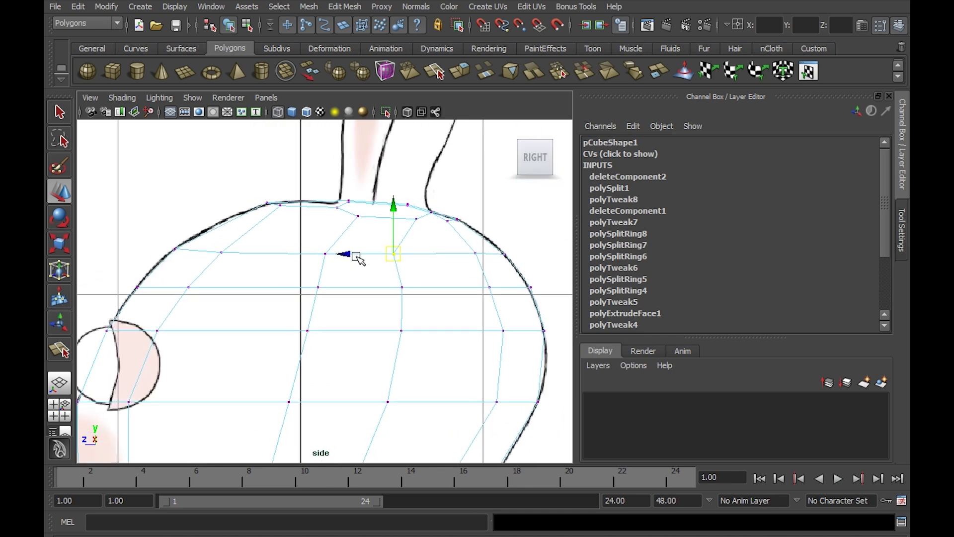
{"action": "left_click_drag", "start_coordinate": [358, 258], "coordinate": [375, 286]}
{"action": "left_click", "coordinate": [398, 288]}
{"action": "left_click", "coordinate": [399, 332]}
{"action": "left_click_drag", "start_coordinate": [357, 330], "coordinate": [365, 331]}
{"action": "middle_click_drag", "start_coordinate": [414, 343], "coordinate": [401, 307], "text": "alt"}
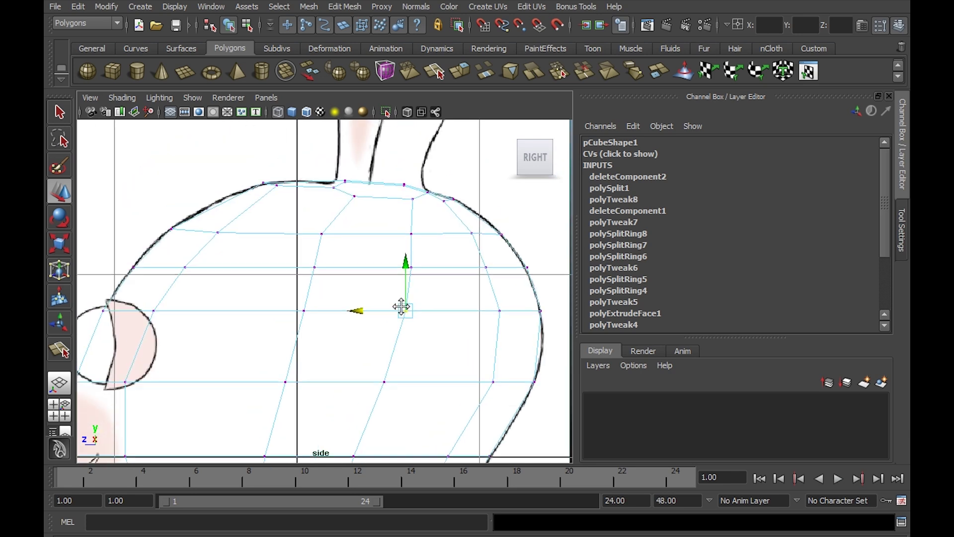
{"action": "left_click_drag", "start_coordinate": [383, 219], "coordinate": [427, 280]}
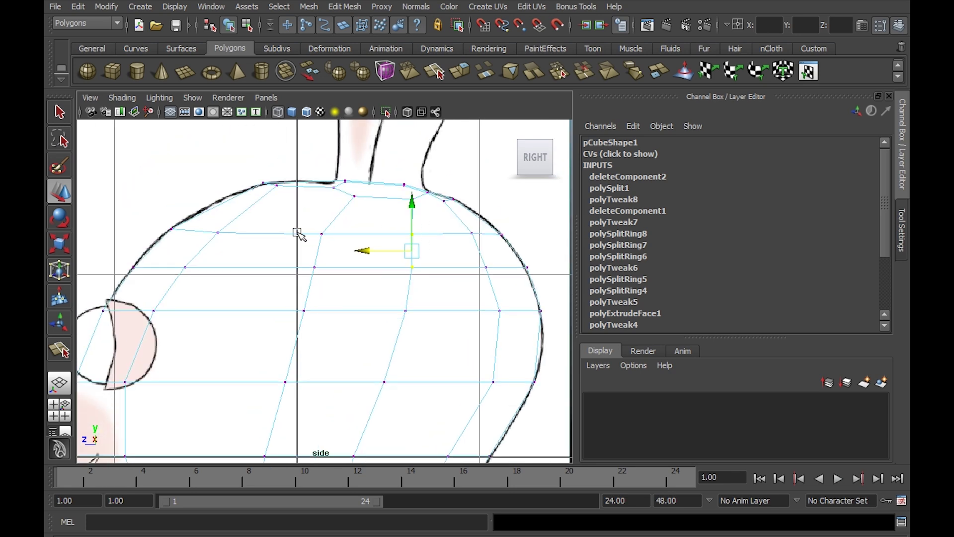
{"action": "left_click_drag", "start_coordinate": [298, 233], "coordinate": [283, 266]}
Step: In the front view, lower the crown opening's outer vertices to the ear's outer base and shift the middle vertices slightly inward
{"action": "key", "text": "space"}
{"action": "key", "text": "space"}
{"action": "mouse_move", "coordinate": [423, 206]}
{"action": "left_mouse_down", "text": "alt"}
{"action": "mouse_move", "coordinate": [411, 223]}
{"action": "mouse_move", "coordinate": [364, 205]}
{"action": "mouse_move", "coordinate": [557, 196]}
{"action": "mouse_move", "coordinate": [467, 213]}
{"action": "mouse_move", "coordinate": [505, 207]}
{"action": "mouse_move", "coordinate": [407, 184]}
{"action": "mouse_move", "coordinate": [426, 209]}
{"action": "mouse_move", "coordinate": [433, 189]}
{"action": "left_mouse_up", "text": "alt"}
{"action": "left_click", "coordinate": [433, 187]}
{"action": "key", "text": "space"}
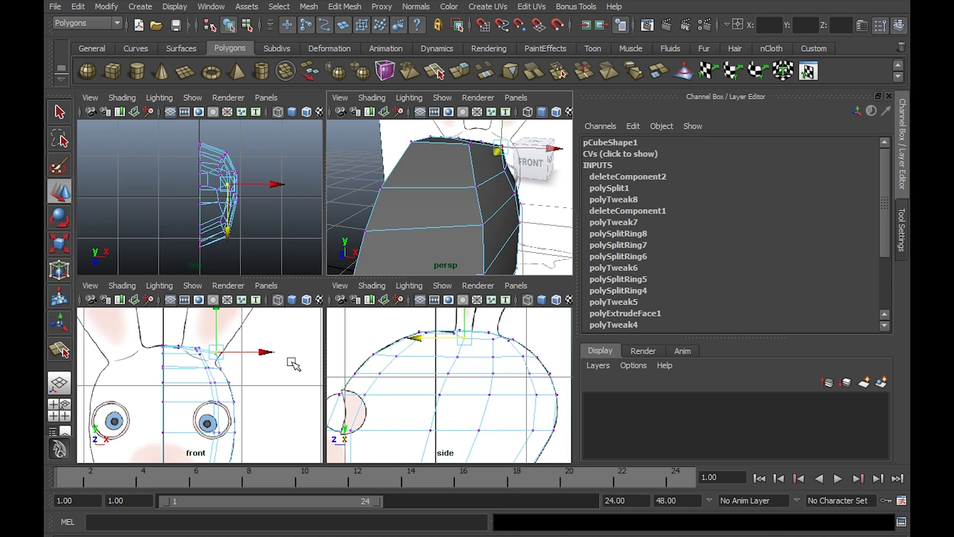
{"action": "key", "text": "space"}
{"action": "middle_click_drag", "start_coordinate": [378, 353], "coordinate": [360, 388], "text": "alt"}
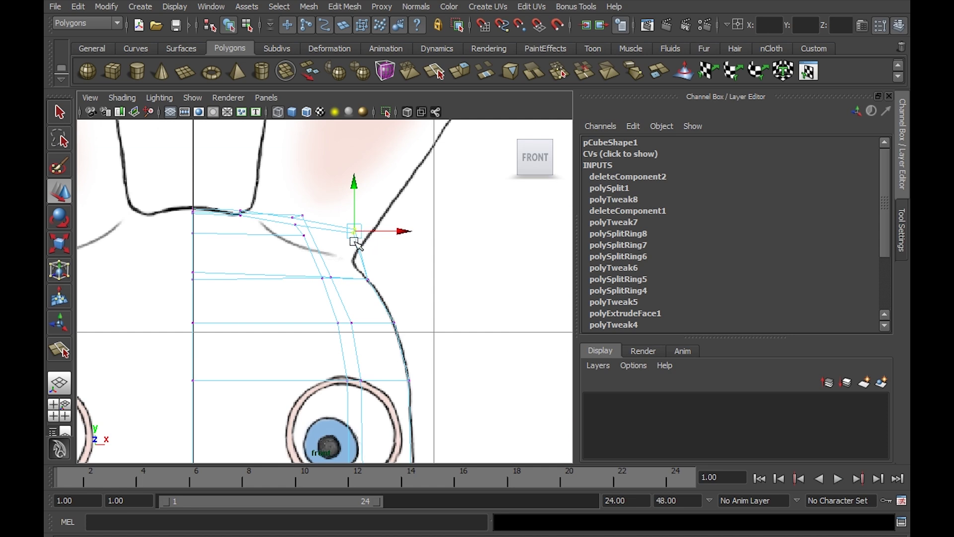
{"action": "left_click_drag", "start_coordinate": [355, 230], "coordinate": [357, 256]}
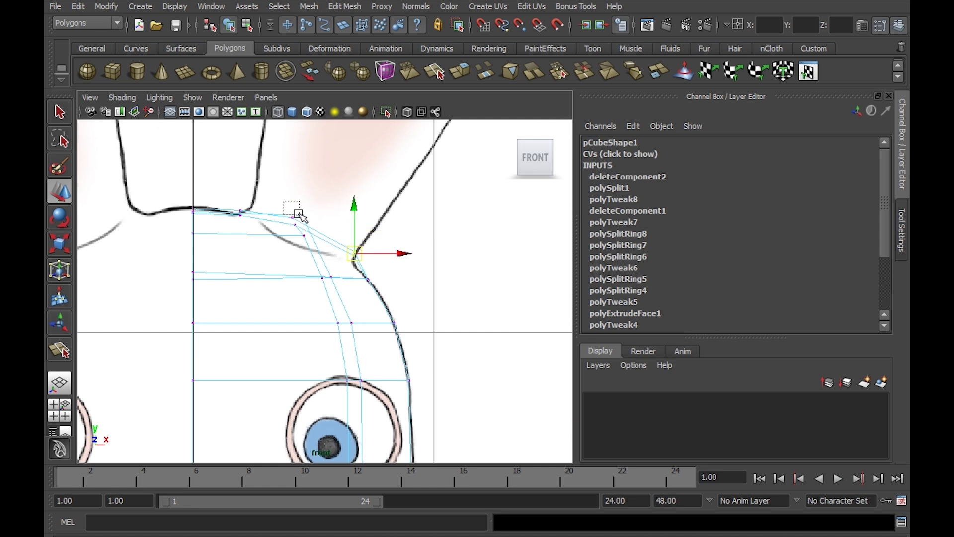
{"action": "left_click_drag", "start_coordinate": [304, 221], "coordinate": [301, 225]}
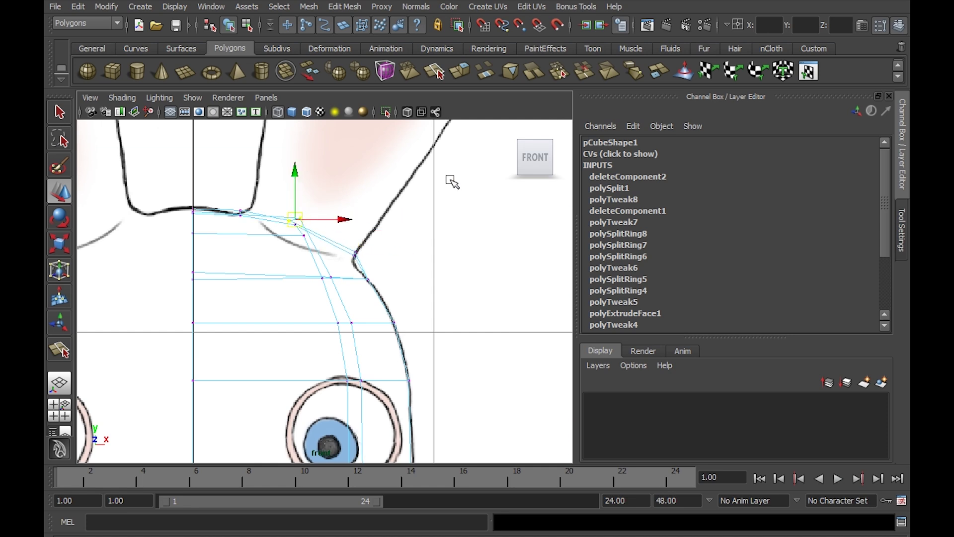
Step: Move the two inner rim vertices of the crown opening closer to the head's centreline
{"action": "left_click_drag", "start_coordinate": [453, 182], "coordinate": [366, 210], "text": "alt"}
{"action": "left_click", "coordinate": [232, 214]}
{"action": "left_click", "coordinate": [365, 209]}
{"action": "left_click_drag", "start_coordinate": [376, 217], "coordinate": [399, 297], "text": "alt"}
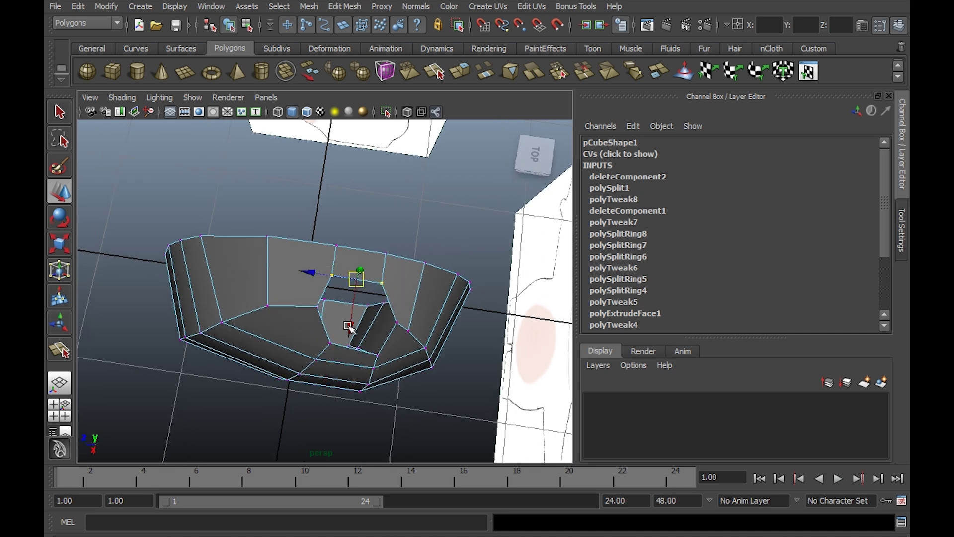
{"action": "left_click_drag", "start_coordinate": [348, 326], "coordinate": [448, 294]}
Step: Adjust the front and rear rim vertices of the crown opening and the vertex behind it to even out the surrounding faces
{"action": "left_click", "coordinate": [375, 303]}
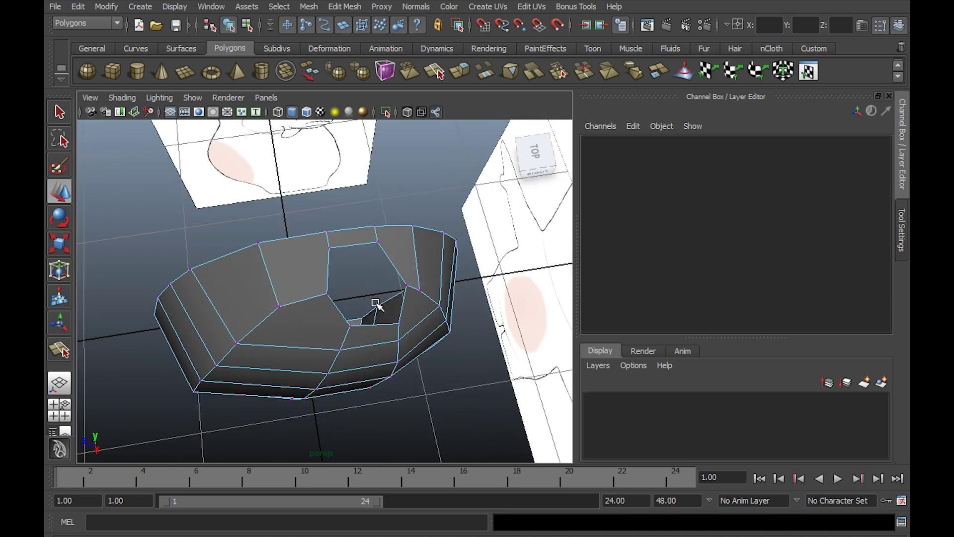
{"action": "left_click", "coordinate": [327, 294]}
{"action": "mouse_move", "coordinate": [327, 293]}
{"action": "left_mouse_down", "text": "alt"}
{"action": "mouse_move", "coordinate": [335, 308]}
{"action": "mouse_move", "coordinate": [315, 303]}
{"action": "left_mouse_up", "text": "alt"}
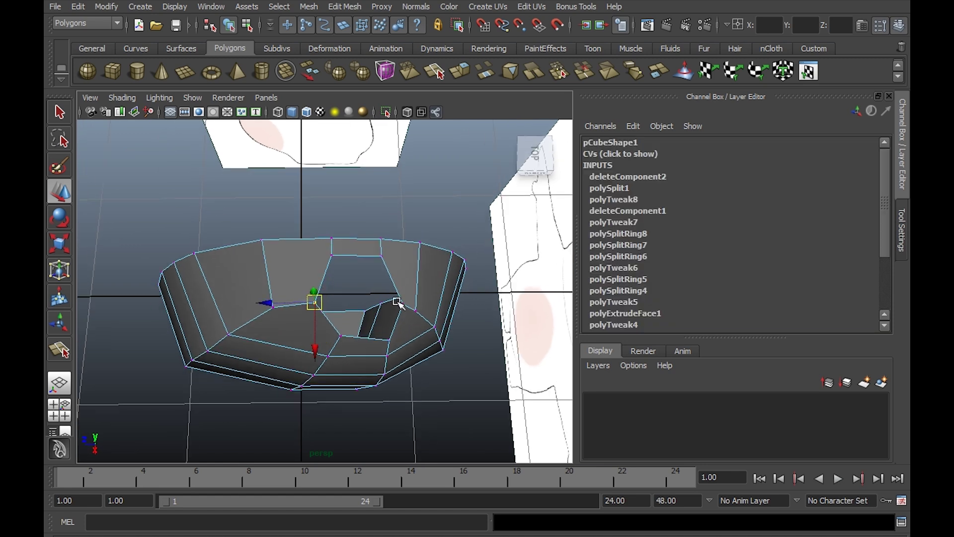
{"action": "left_click", "coordinate": [401, 302]}
{"action": "left_click_drag", "start_coordinate": [402, 302], "coordinate": [362, 263], "text": "alt"}
{"action": "left_click", "coordinate": [400, 289]}
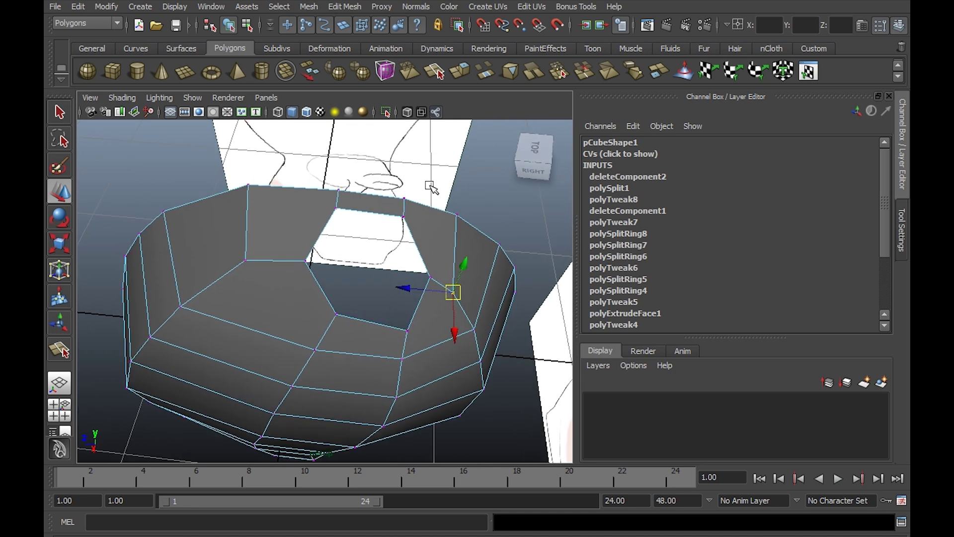
Step: Insert an edge loop around the head between the centreline and the next row of edges, starting behind the crown opening
{"action": "left_click", "coordinate": [350, 6]}
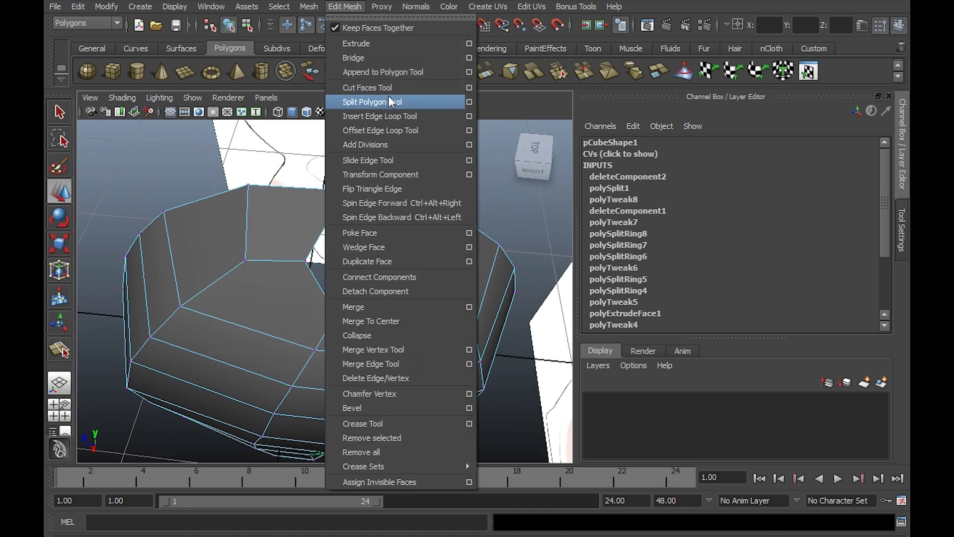
{"action": "left_click", "coordinate": [385, 115]}
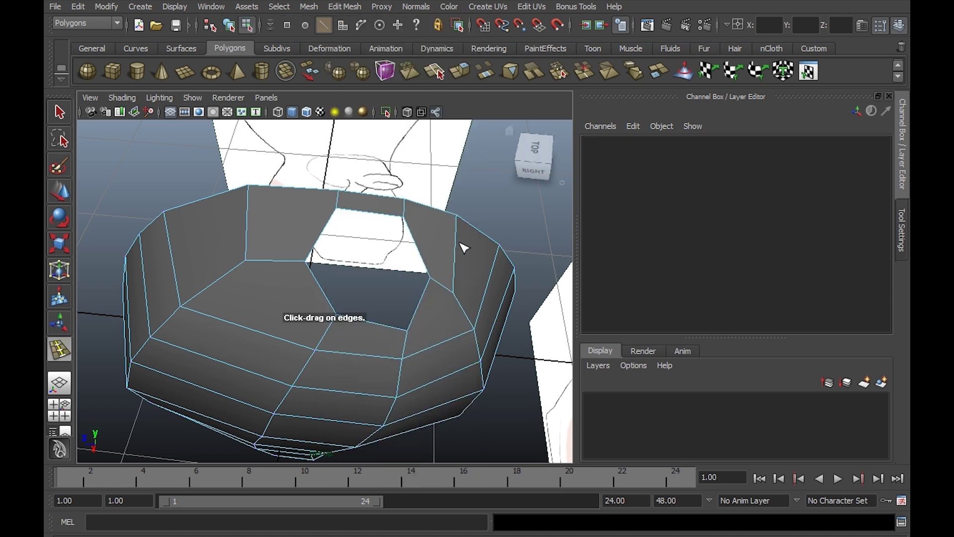
{"action": "left_click_drag", "start_coordinate": [455, 248], "coordinate": [461, 254]}
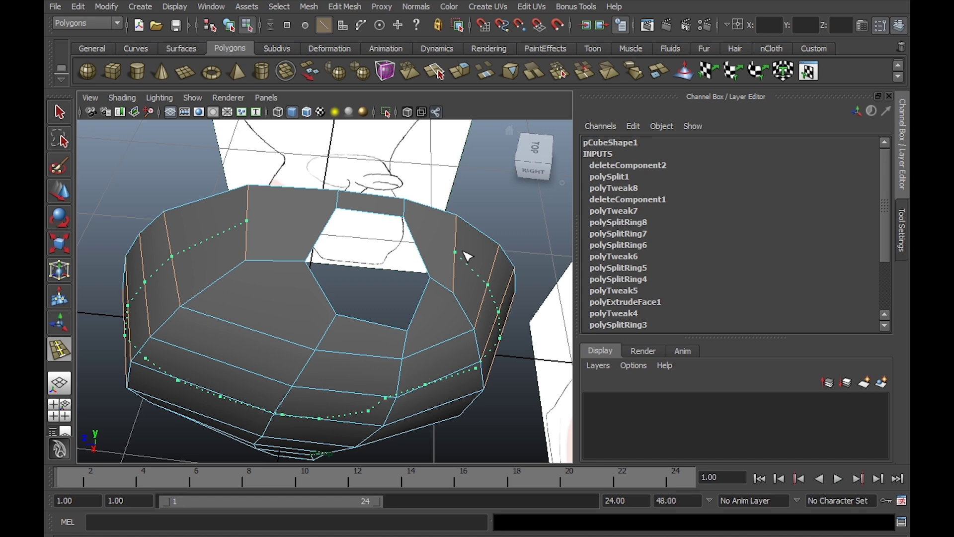
{"action": "left_click", "coordinate": [466, 255]}
Step: Split the face in front of the crown opening from the new loop's end to the opening's rim
{"action": "left_click_drag", "start_coordinate": [465, 254], "coordinate": [417, 341], "text": "alt"}
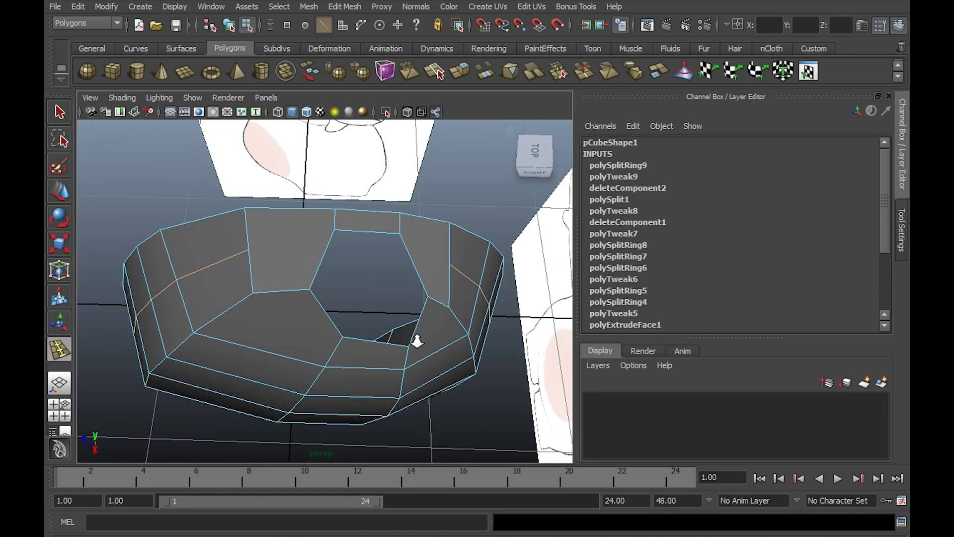
{"action": "scroll", "coordinate": [388, 302], "scroll_direction": "up", "scroll_amount": 5}
{"action": "left_click", "coordinate": [345, 6]}
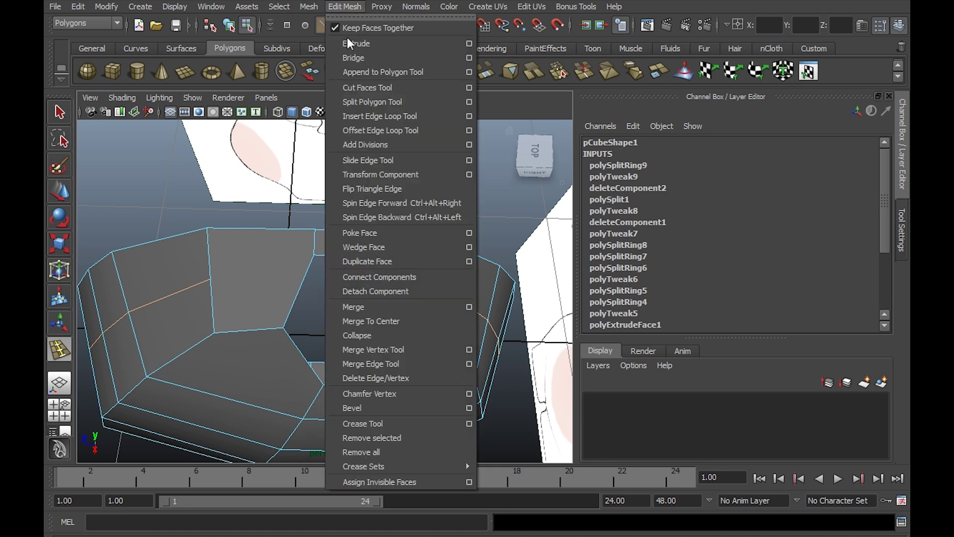
{"action": "left_click", "coordinate": [372, 103]}
{"action": "left_click", "coordinate": [211, 279]}
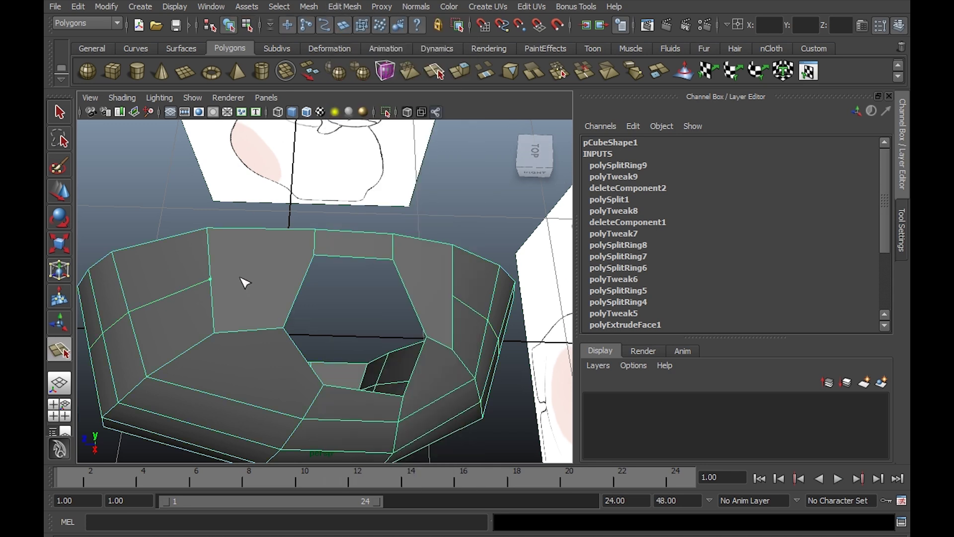
{"action": "left_click", "coordinate": [303, 280]}
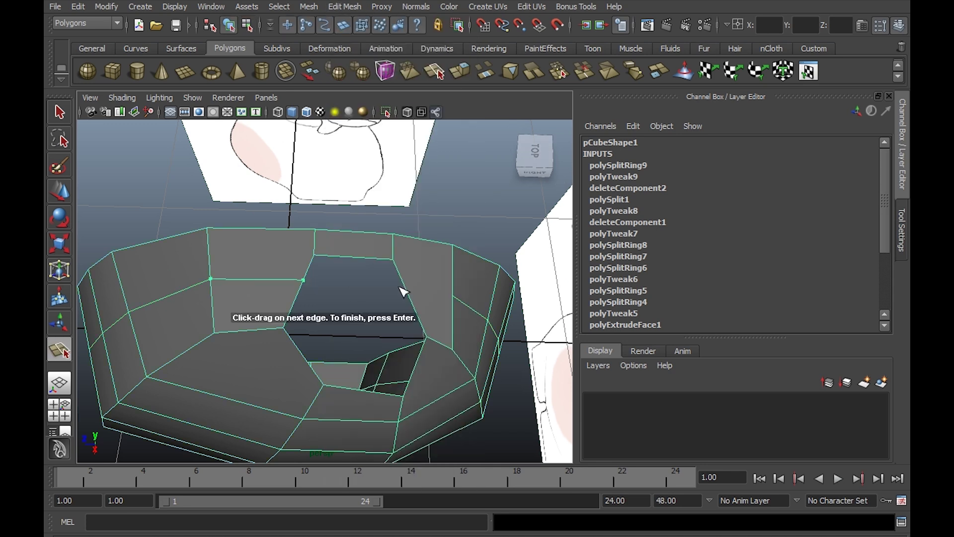
{"action": "key", "text": "Return"}
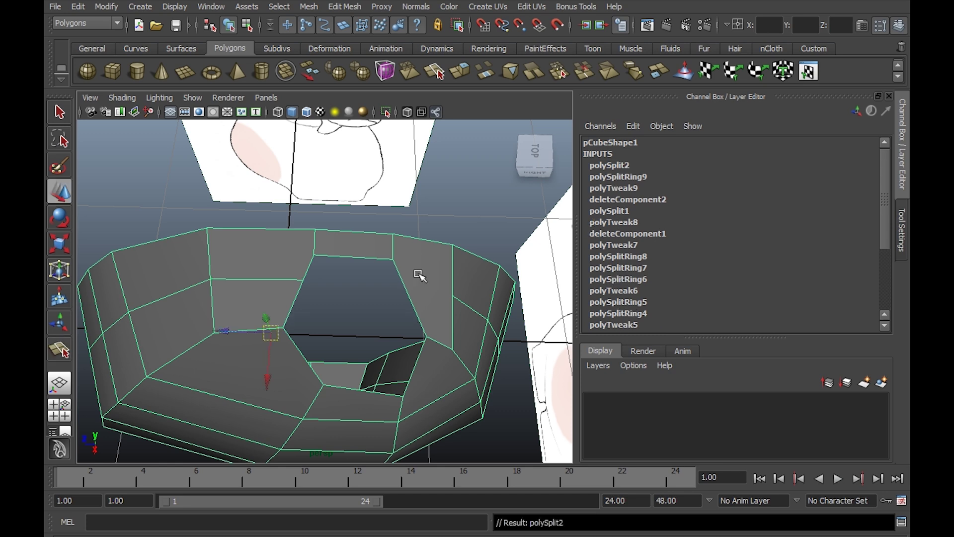
Step: Split the face behind the crown opening from the new loop's other end to the opening's rim
{"action": "left_click", "coordinate": [336, 6]}
{"action": "left_click", "coordinate": [370, 102]}
{"action": "left_click_drag", "start_coordinate": [370, 106], "coordinate": [426, 290], "text": "alt"}
{"action": "left_click", "coordinate": [427, 301]}
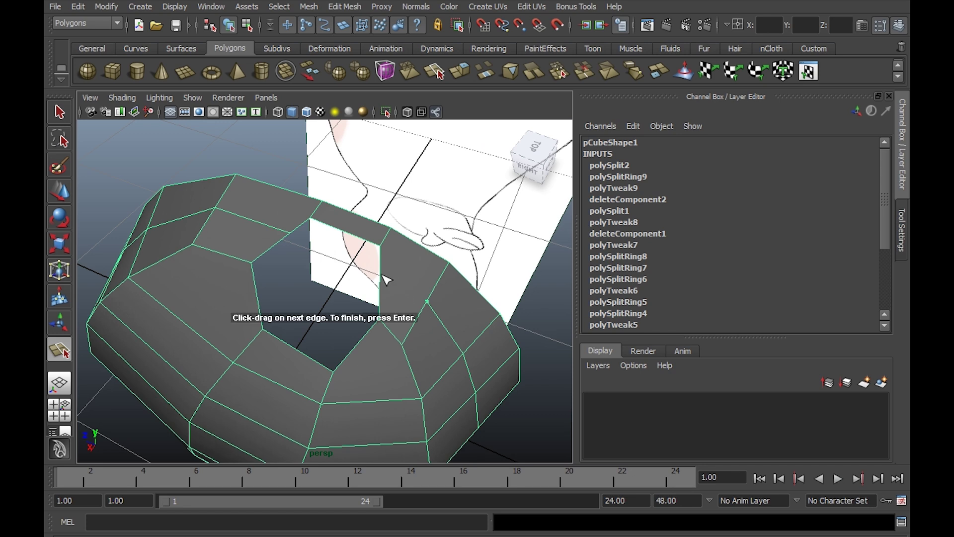
{"action": "key", "text": "Return"}
Step: Try a split across the face in front of the crown opening, from the centreline edge to the new edge, and undo it
{"action": "left_click_drag", "start_coordinate": [386, 264], "coordinate": [450, 240], "text": "alt"}
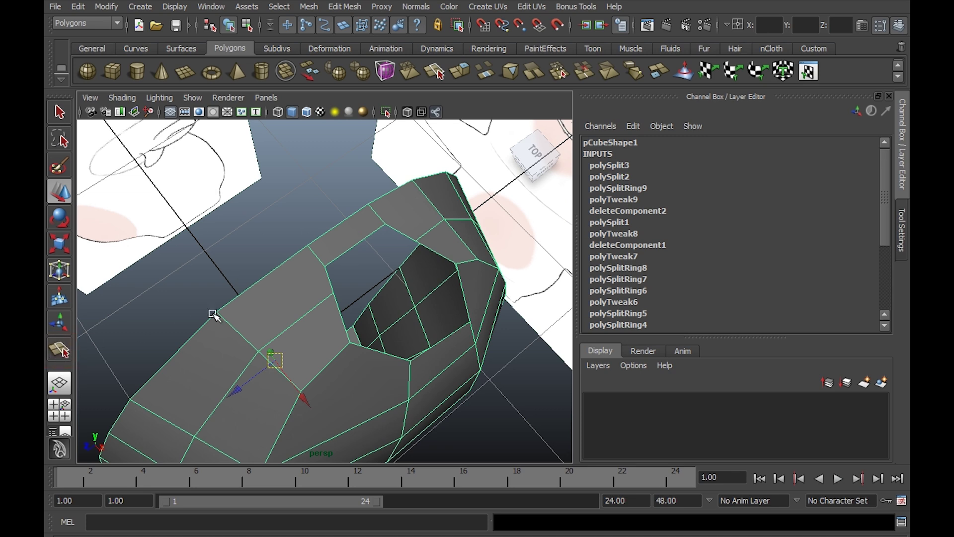
{"action": "left_click", "coordinate": [62, 349]}
{"action": "left_click_drag", "start_coordinate": [276, 314], "coordinate": [267, 243], "text": "alt"}
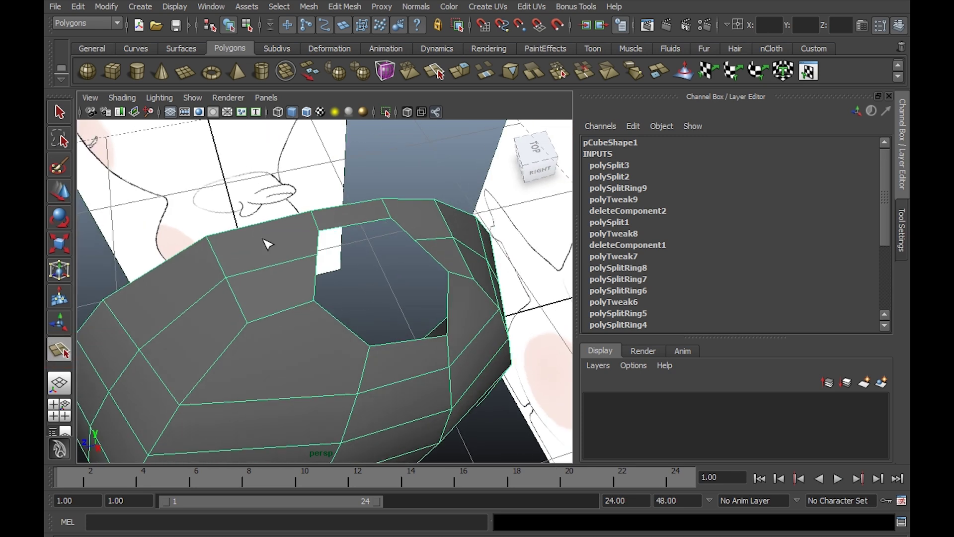
{"action": "left_click", "coordinate": [257, 224]}
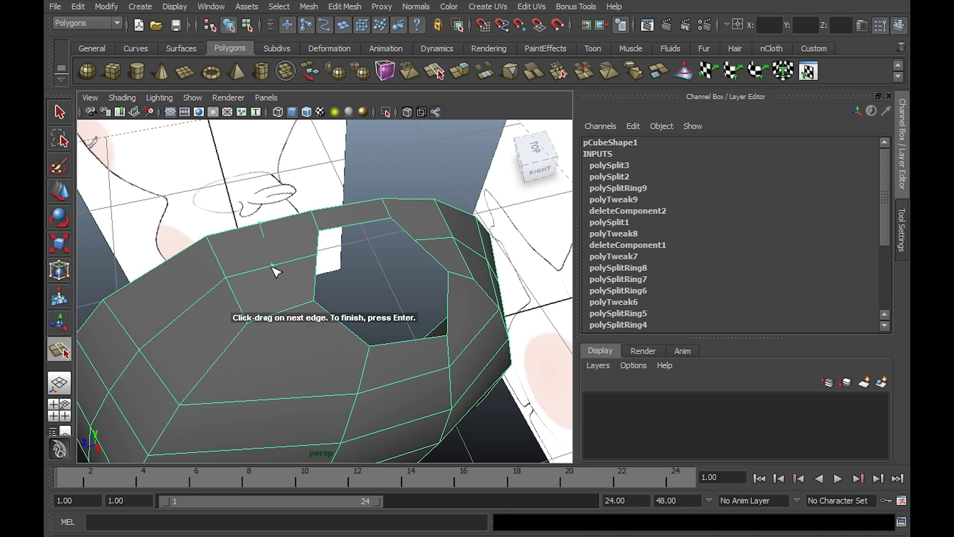
{"action": "key", "text": "Return"}
{"action": "key", "text": "w"}
{"action": "key", "text": "ctrl+z"}
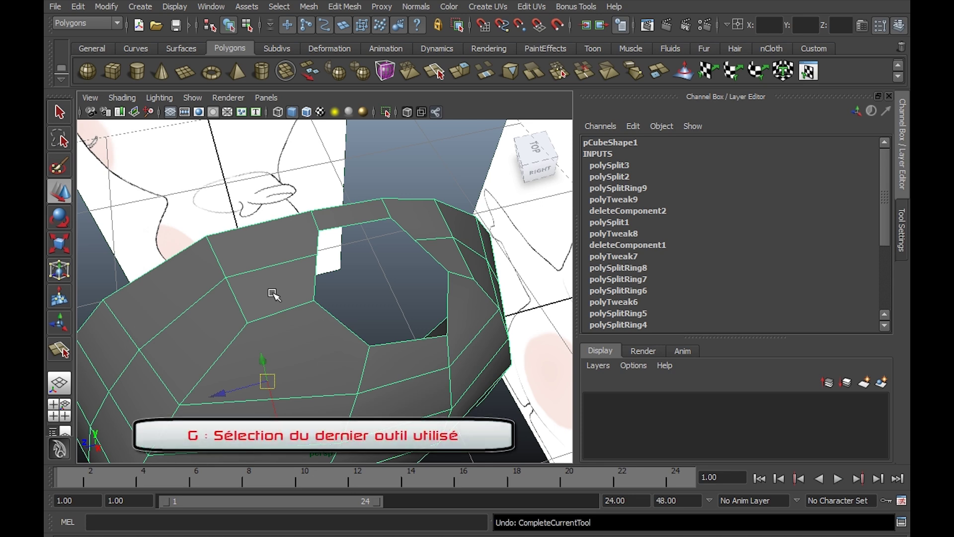
Step: Reactivate the last used tool to repeat the trial split in front of the crown opening, and undo that split
{"action": "key", "text": "g"}
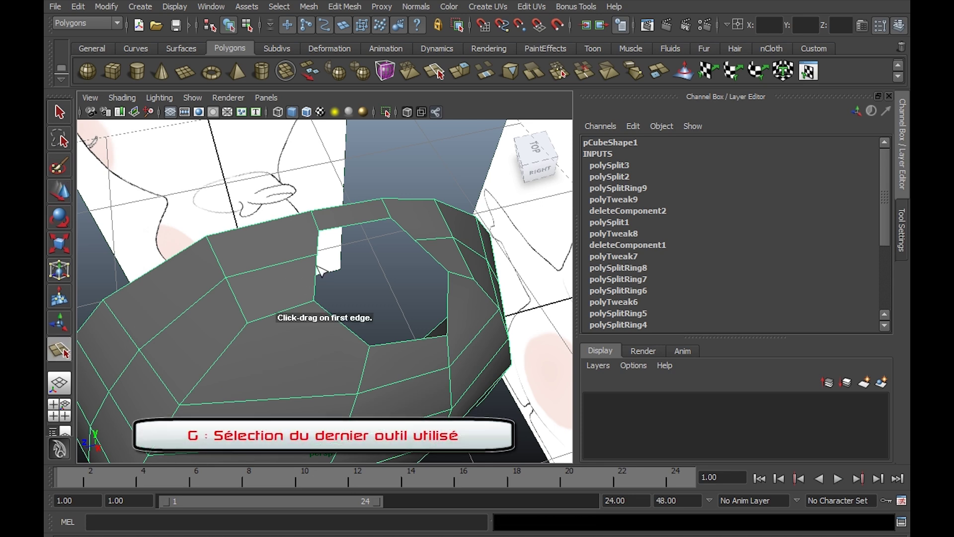
{"action": "mouse_move", "coordinate": [318, 267]}
{"action": "left_mouse_down", "text": "alt"}
{"action": "mouse_move", "coordinate": [253, 254]}
{"action": "mouse_move", "coordinate": [306, 257]}
{"action": "left_mouse_up", "text": "alt"}
{"action": "left_click", "coordinate": [259, 213]}
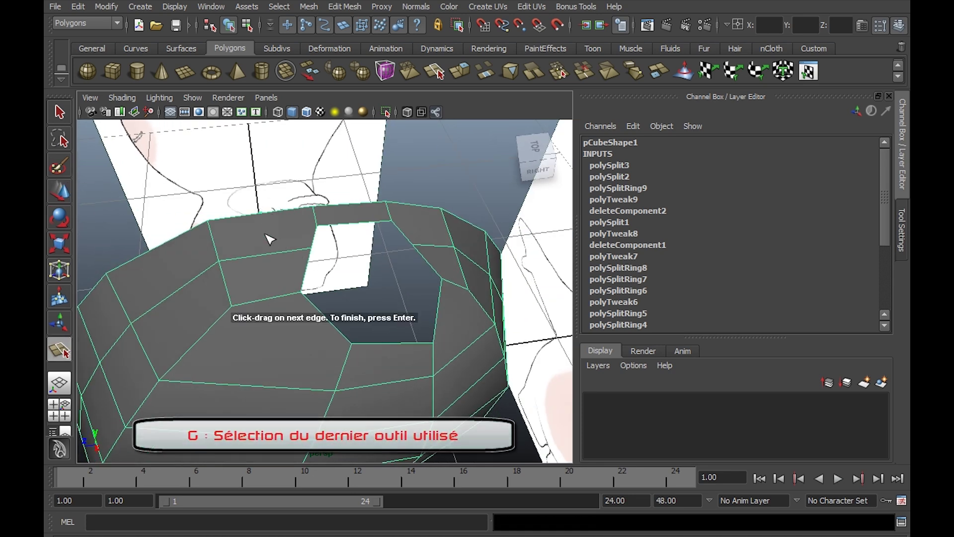
{"action": "left_click", "coordinate": [262, 255]}
{"action": "key", "text": "w"}
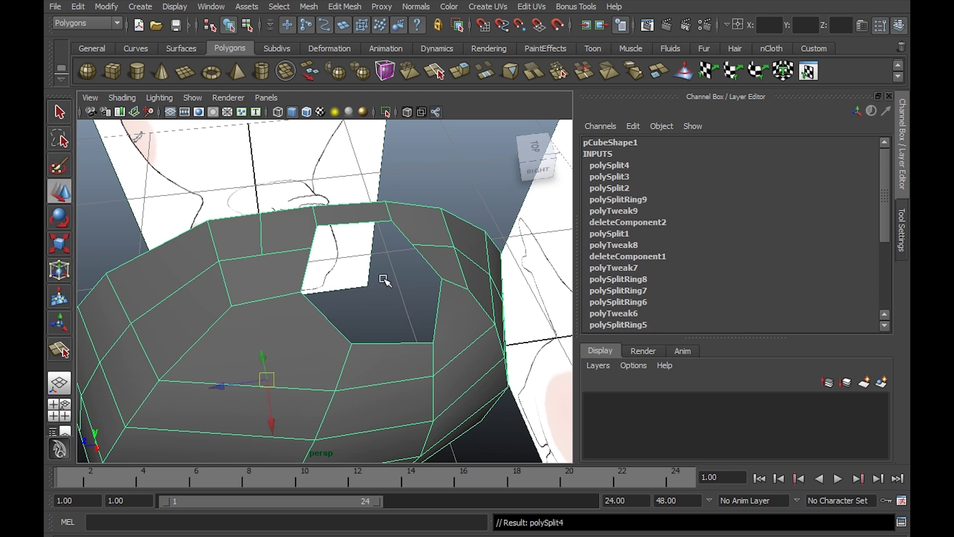
{"action": "key", "text": "ctrl+z"}
Step: Move the new rear rim vertex backward and the new front rim vertex forward to round out the crown opening
{"action": "left_click_drag", "start_coordinate": [383, 277], "coordinate": [367, 258], "text": "alt"}
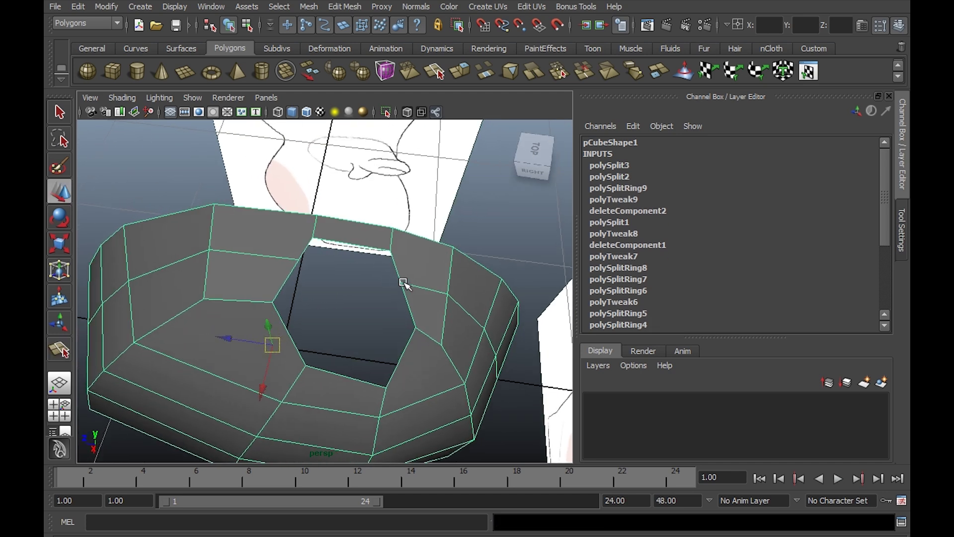
{"action": "right_click_drag", "start_coordinate": [437, 292], "coordinate": [394, 277]}
{"action": "left_click", "coordinate": [400, 278]}
{"action": "left_click_drag", "start_coordinate": [437, 288], "coordinate": [362, 300], "text": "alt"}
{"action": "left_click", "coordinate": [367, 302]}
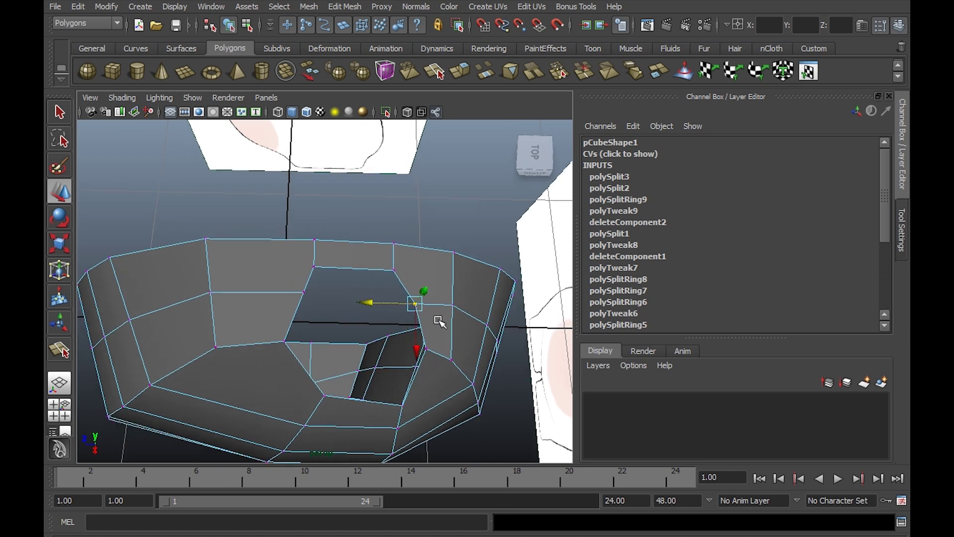
{"action": "left_click_drag", "start_coordinate": [439, 322], "coordinate": [260, 278], "text": "alt"}
{"action": "left_click", "coordinate": [303, 280]}
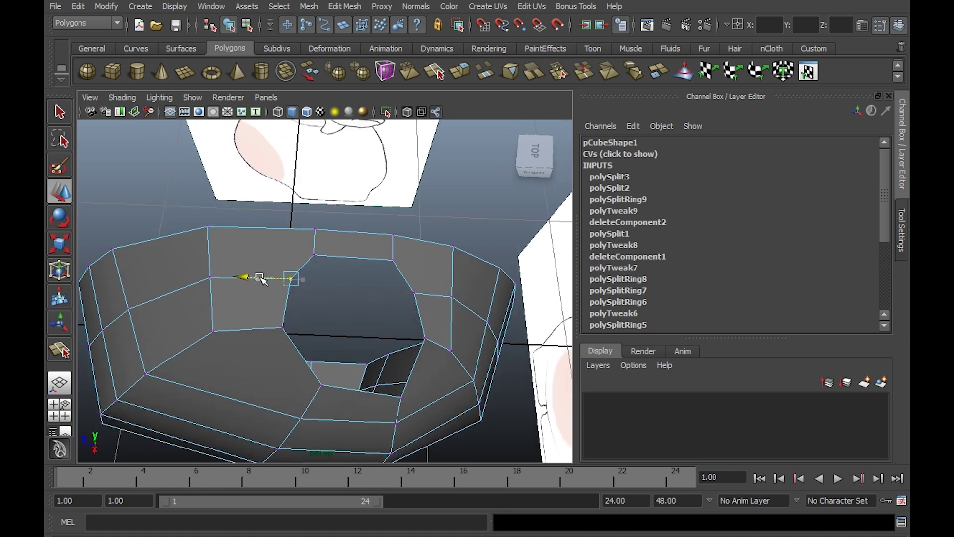
{"action": "mouse_move", "coordinate": [395, 308]}
{"action": "left_mouse_down", "text": "alt"}
{"action": "mouse_move", "coordinate": [390, 293]}
{"action": "mouse_move", "coordinate": [411, 276]}
{"action": "left_mouse_up", "text": "alt"}
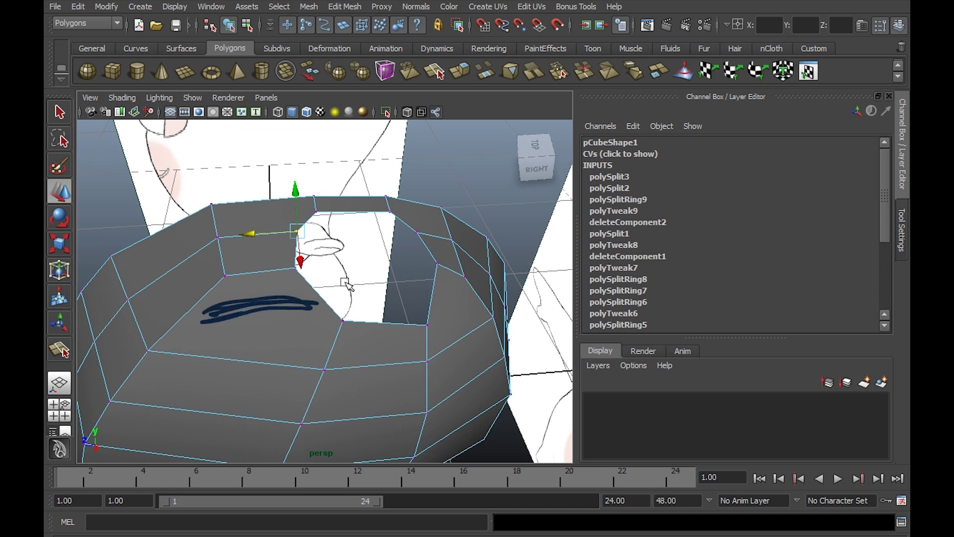
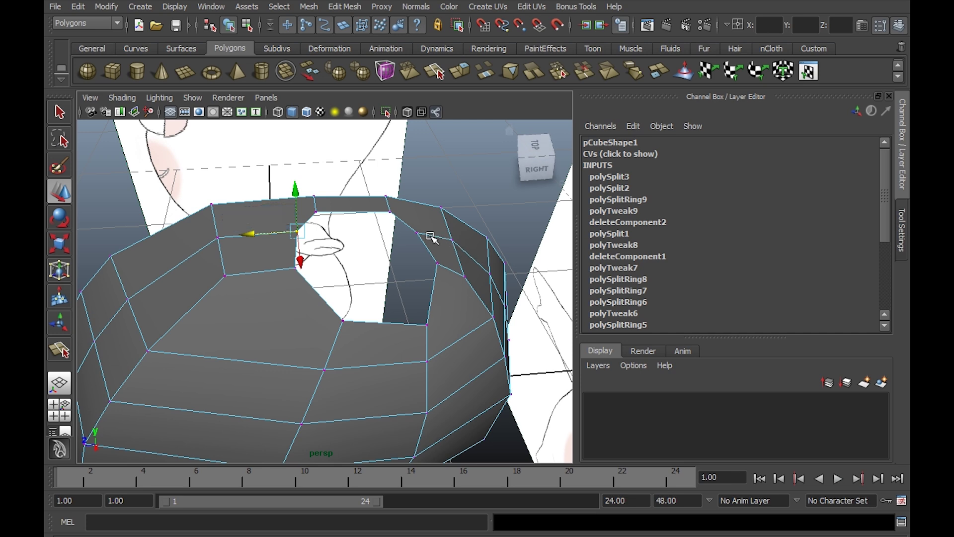
Step: Move the crown opening's outer front rim vertex forward and reposition its outer rear rim vertex to round the opening
{"action": "mouse_move", "coordinate": [437, 238]}
{"action": "left_mouse_down", "text": "alt"}
{"action": "mouse_move", "coordinate": [396, 215]}
{"action": "mouse_move", "coordinate": [417, 219]}
{"action": "mouse_move", "coordinate": [405, 220]}
{"action": "left_mouse_up", "text": "alt"}
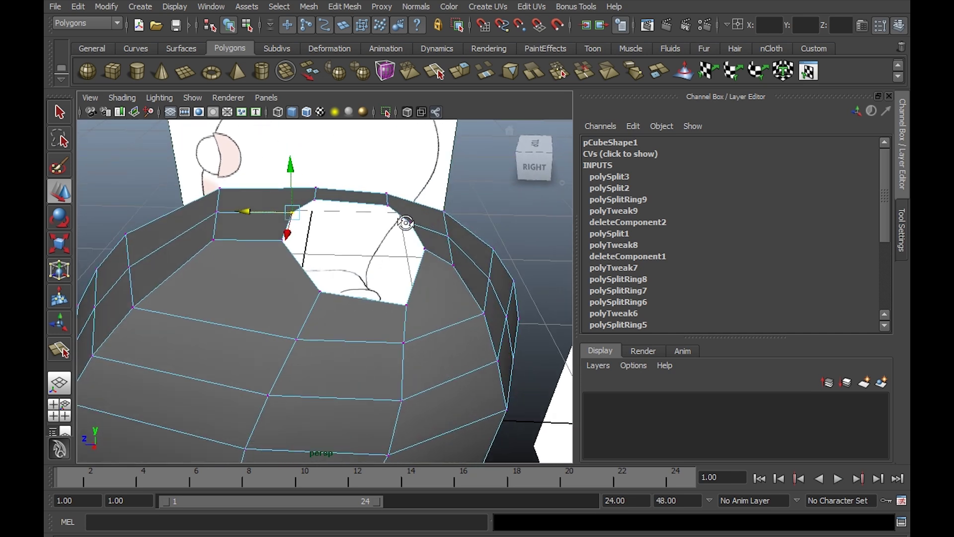
{"action": "left_click_drag", "start_coordinate": [322, 293], "coordinate": [315, 292]}
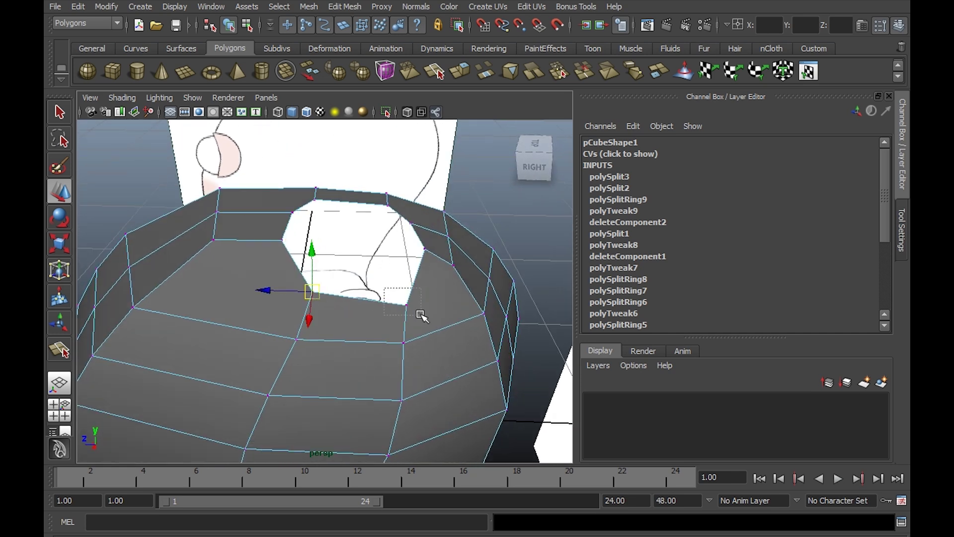
{"action": "left_click", "coordinate": [406, 305]}
{"action": "left_click_drag", "start_coordinate": [406, 305], "coordinate": [428, 288]}
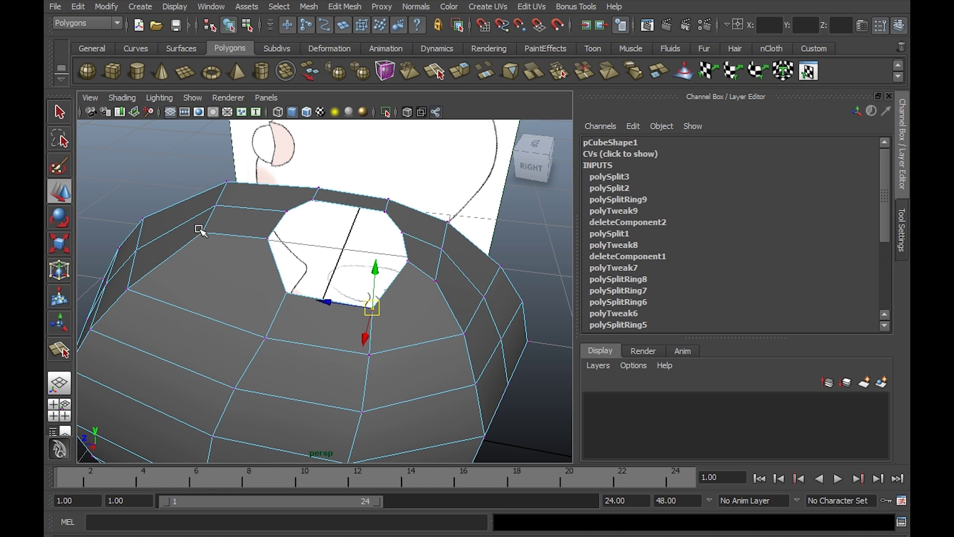
Step: Split the faces along the outer side of the crown opening, from the corner vertex in front to the one behind
{"action": "left_click_drag", "start_coordinate": [251, 265], "coordinate": [306, 263], "text": "alt"}
{"action": "left_click", "coordinate": [309, 7]}
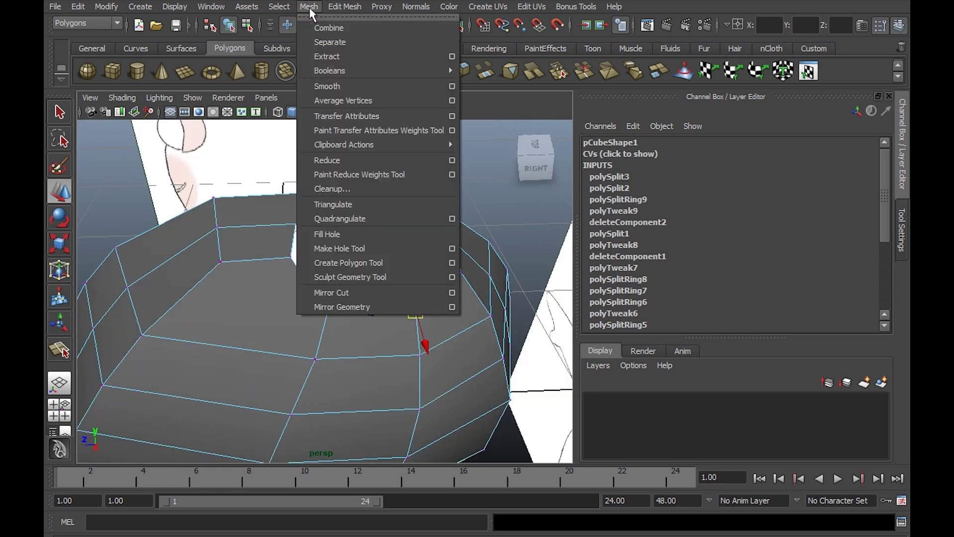
{"action": "mouse_move", "coordinate": [345, 6]}
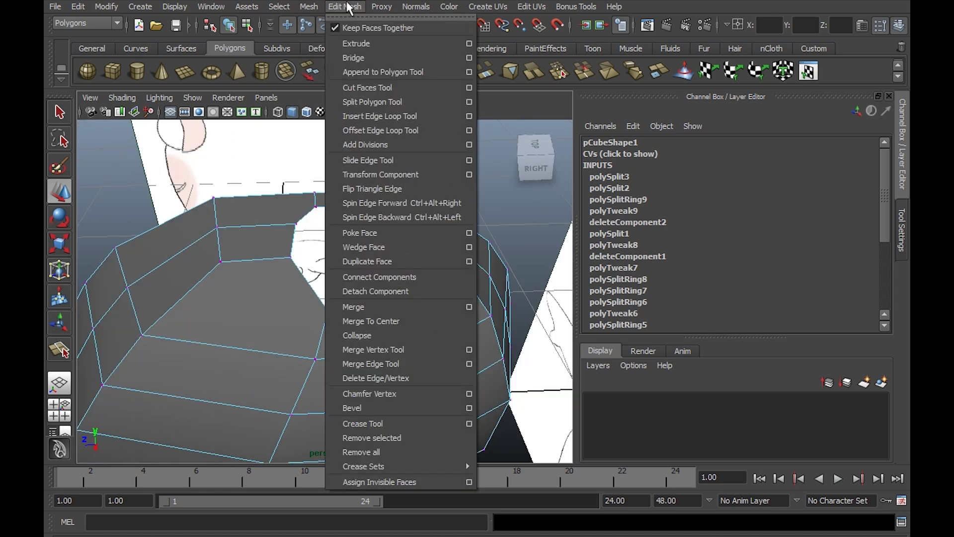
{"action": "left_click", "coordinate": [365, 103]}
{"action": "left_click", "coordinate": [220, 263]}
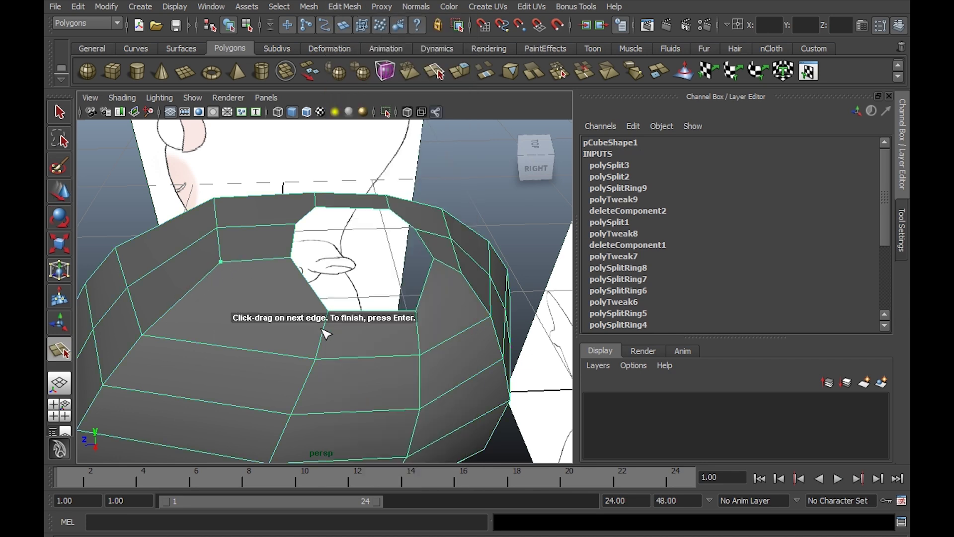
{"action": "left_click", "coordinate": [418, 332]}
{"action": "left_click_drag", "start_coordinate": [476, 295], "coordinate": [433, 287], "text": "alt"}
{"action": "key", "text": "w"}
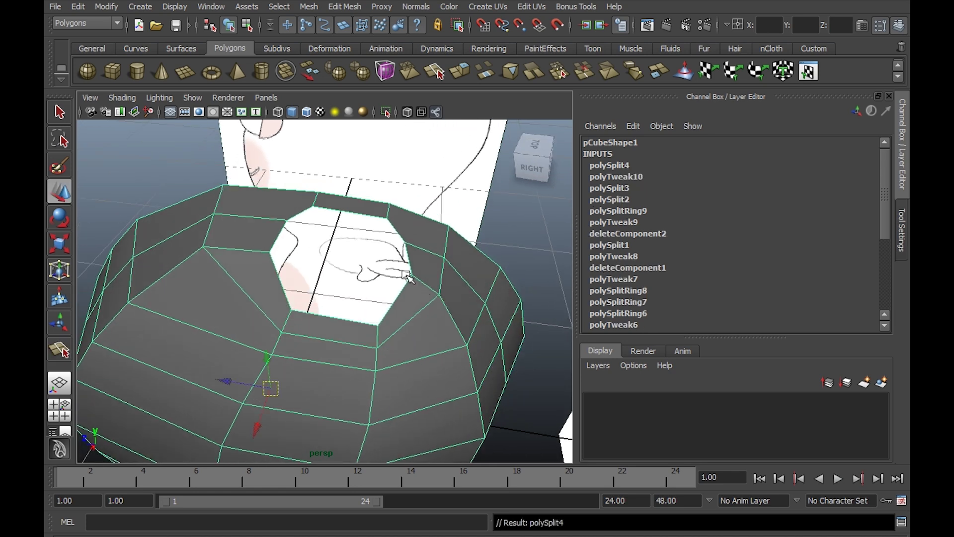
Step: Select the corner vertex in front of the crown opening and examine the head's shape around the new split
{"action": "left_click_drag", "start_coordinate": [298, 309], "coordinate": [317, 306], "text": "alt"}
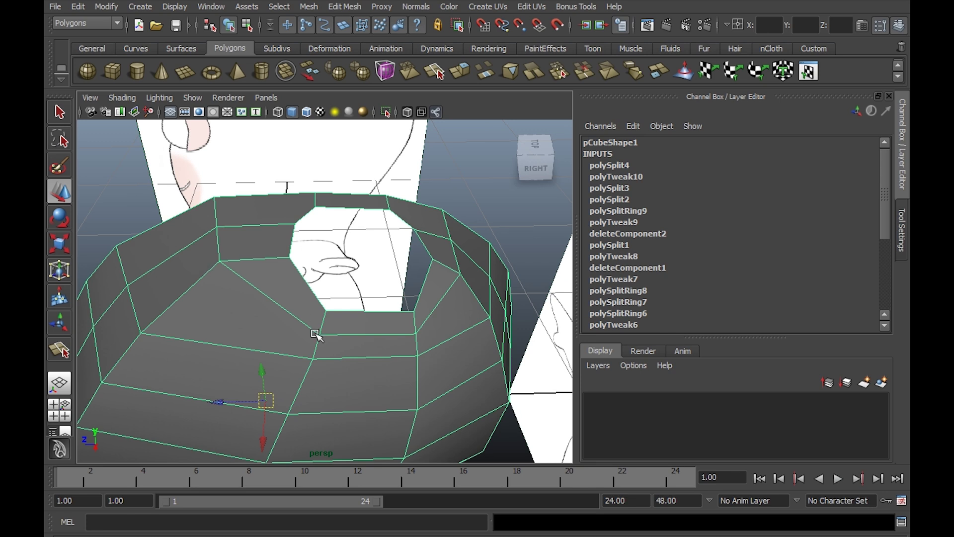
{"action": "left_click_drag", "start_coordinate": [235, 247], "coordinate": [412, 288], "text": "alt"}
{"action": "left_click_drag", "start_coordinate": [336, 256], "coordinate": [245, 216], "text": "alt"}
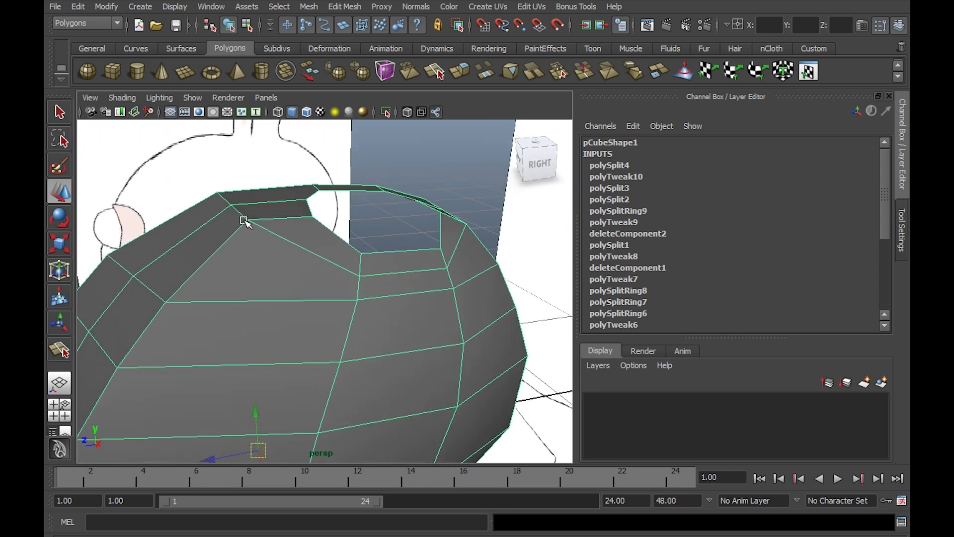
{"action": "right_click_drag", "start_coordinate": [245, 221], "coordinate": [189, 219]}
{"action": "left_click", "coordinate": [245, 219]}
{"action": "left_click_drag", "start_coordinate": [245, 219], "coordinate": [217, 254], "text": "alt"}
{"action": "left_click_drag", "start_coordinate": [220, 216], "coordinate": [330, 215], "text": "alt"}
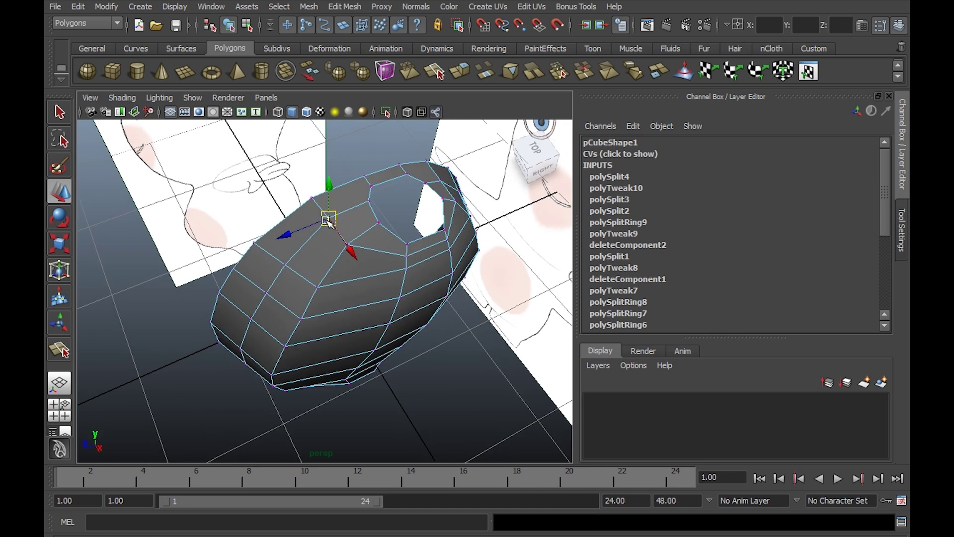
{"action": "left_click_drag", "start_coordinate": [332, 295], "coordinate": [341, 216], "text": "alt"}
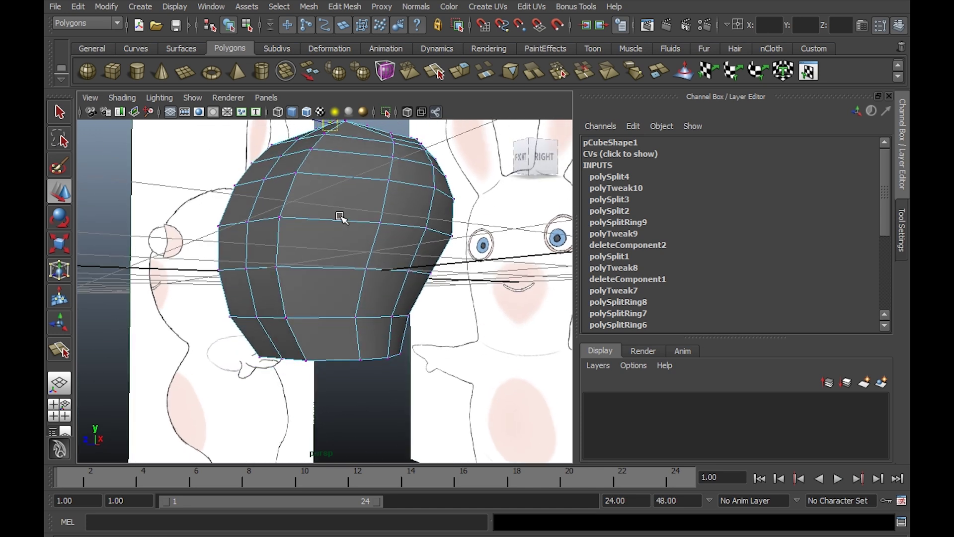
Step: Select the front vertical row of vertices beside the centreline and adjust it sideways to round the face
{"action": "double_click", "coordinate": [282, 358], "text": "shift"}
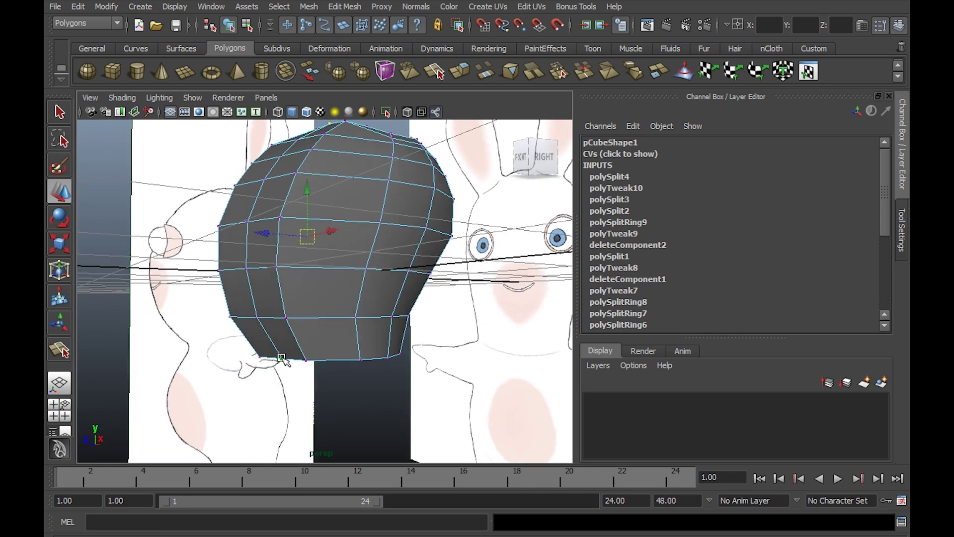
{"action": "left_click_drag", "start_coordinate": [303, 305], "coordinate": [233, 293], "text": "alt"}
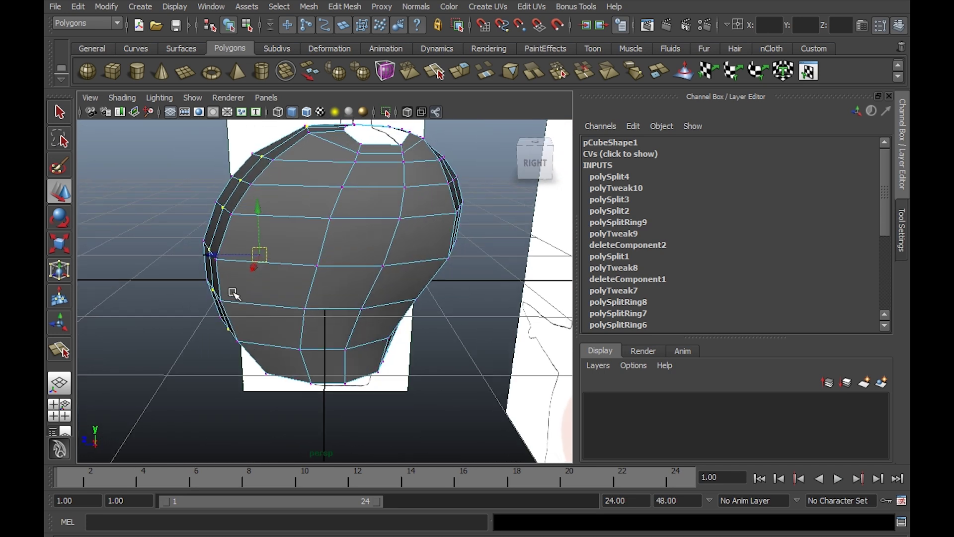
{"action": "left_click_drag", "start_coordinate": [222, 252], "coordinate": [386, 327]}
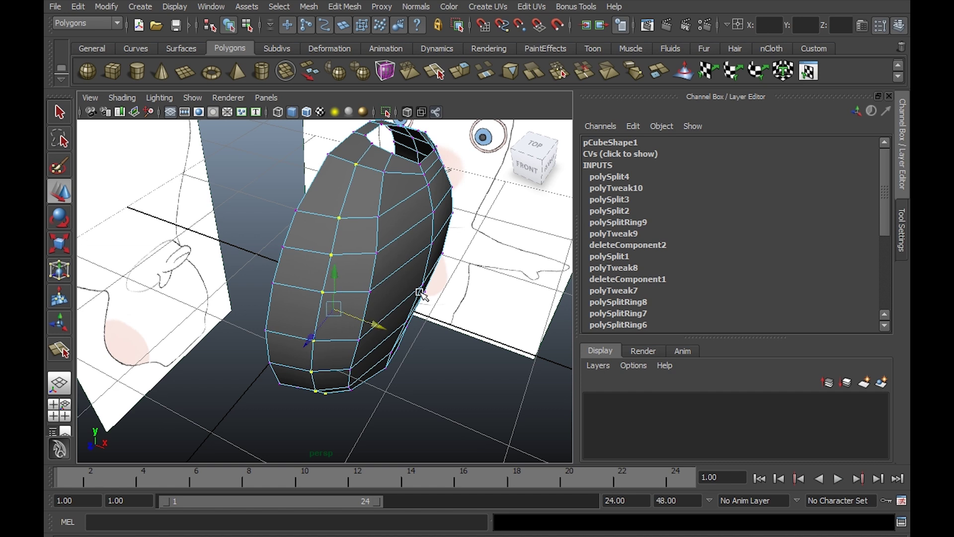
Step: Select the vertical row of vertices beside the centreline at the back of the head and adjust its depth
{"action": "left_click_drag", "start_coordinate": [419, 290], "coordinate": [418, 128], "text": "alt"}
{"action": "left_click", "coordinate": [412, 142]}
{"action": "left_click_drag", "start_coordinate": [396, 277], "coordinate": [386, 256], "text": "alt"}
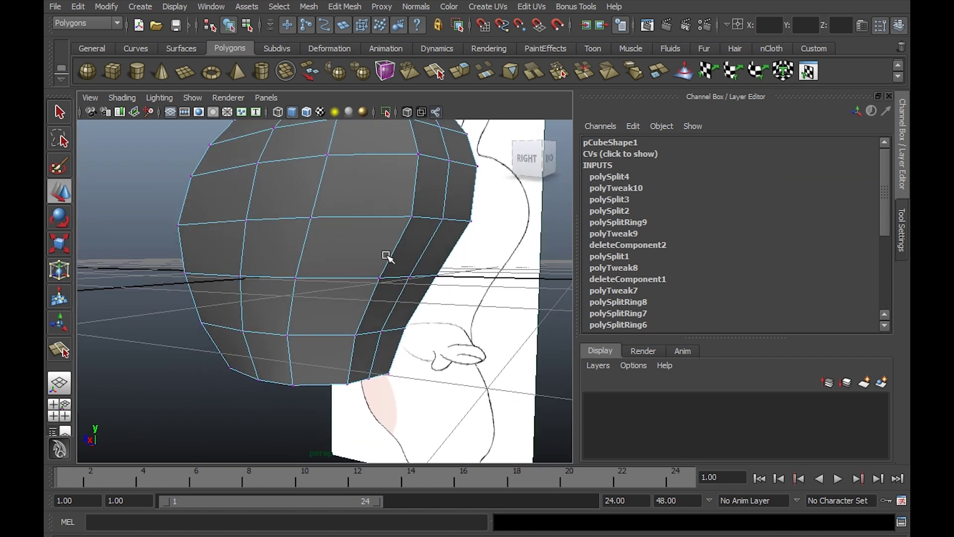
{"action": "mouse_move", "coordinate": [397, 331]}
{"action": "left_mouse_down", "text": "alt"}
{"action": "mouse_move", "coordinate": [430, 337]}
{"action": "mouse_move", "coordinate": [398, 333]}
{"action": "left_mouse_up", "text": "alt"}
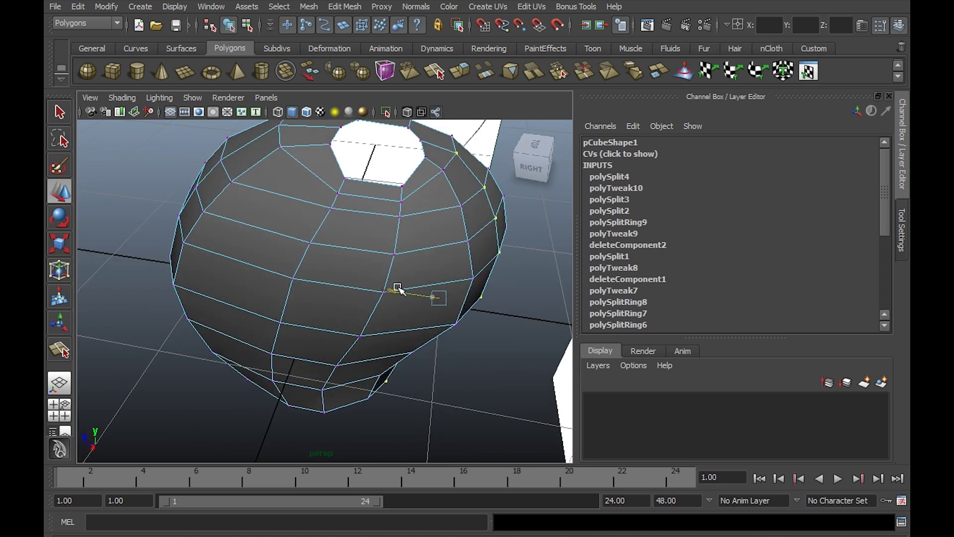
{"action": "left_click_drag", "start_coordinate": [394, 284], "coordinate": [360, 196], "text": "alt"}
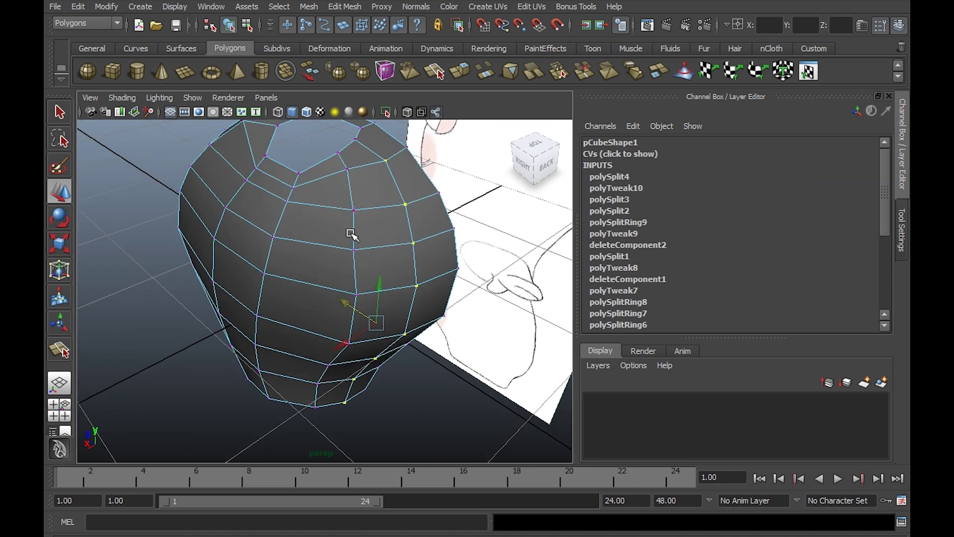
Step: Adjust the outer rear column of vertices sideways, refining its middle vertices to round the back of the head
{"action": "left_click_drag", "start_coordinate": [371, 296], "coordinate": [356, 314], "text": "alt"}
{"action": "double_click", "coordinate": [344, 302], "text": "shift"}
{"action": "left_click_drag", "start_coordinate": [287, 344], "coordinate": [273, 351]}
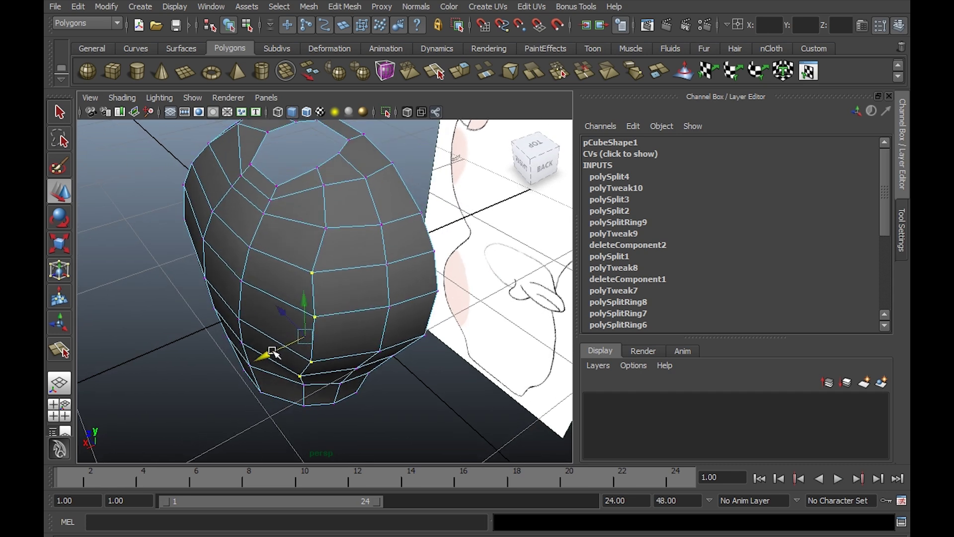
{"action": "left_click", "coordinate": [323, 318]}
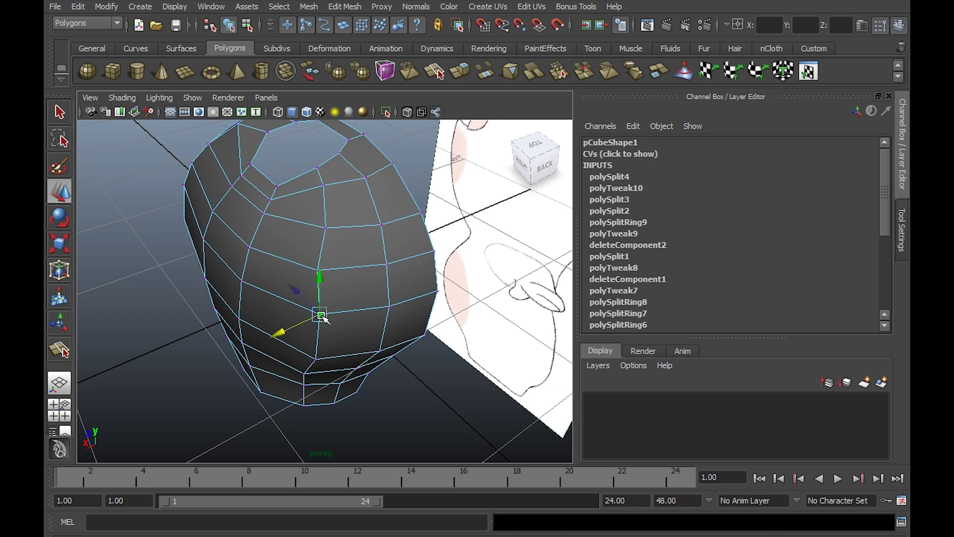
{"action": "left_click", "coordinate": [318, 359], "text": "shift"}
{"action": "left_click_drag", "start_coordinate": [367, 356], "coordinate": [385, 326], "text": "alt"}
Step: Adjust the vertices in front of the crown opening, around the corner where the outer split begins
{"action": "left_click", "coordinate": [417, 271]}
{"action": "mouse_move", "coordinate": [418, 271]}
{"action": "left_mouse_down", "text": "alt"}
{"action": "mouse_move", "coordinate": [387, 309]}
{"action": "mouse_move", "coordinate": [506, 274]}
{"action": "mouse_move", "coordinate": [407, 209]}
{"action": "mouse_move", "coordinate": [386, 312]}
{"action": "mouse_move", "coordinate": [396, 300]}
{"action": "mouse_move", "coordinate": [356, 262]}
{"action": "left_mouse_up", "text": "alt"}
{"action": "left_click", "coordinate": [356, 262]}
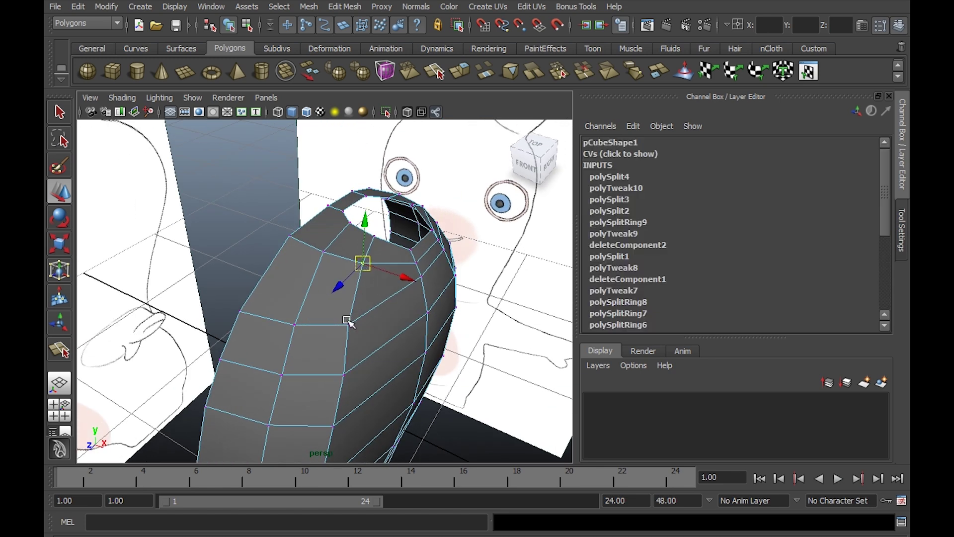
{"action": "mouse_move", "coordinate": [350, 324]}
{"action": "left_mouse_down", "text": "alt"}
{"action": "mouse_move", "coordinate": [341, 335]}
{"action": "mouse_move", "coordinate": [298, 338]}
{"action": "mouse_move", "coordinate": [400, 278]}
{"action": "mouse_move", "coordinate": [367, 309]}
{"action": "mouse_move", "coordinate": [354, 287]}
{"action": "mouse_move", "coordinate": [390, 316]}
{"action": "mouse_move", "coordinate": [394, 262]}
{"action": "mouse_move", "coordinate": [347, 339]}
{"action": "left_mouse_up", "text": "alt"}
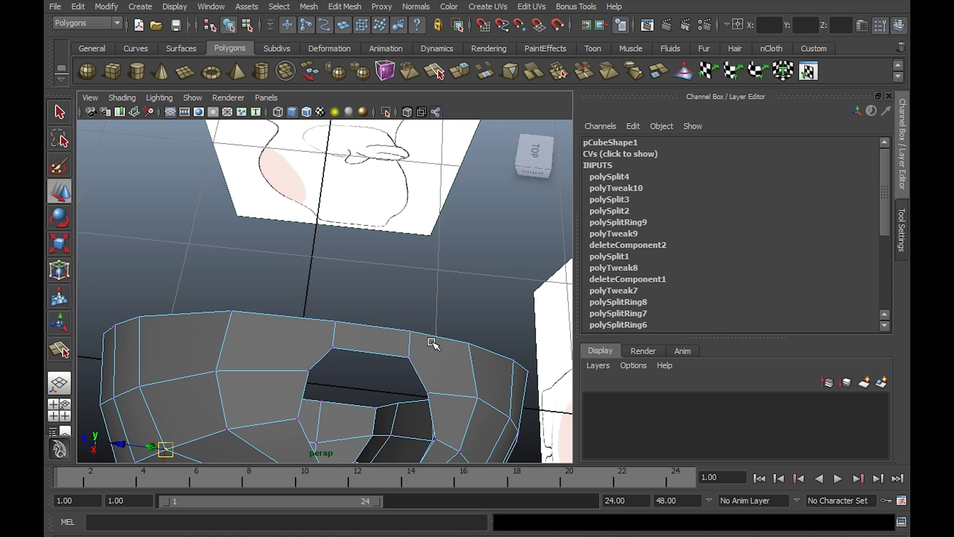
Step: Split the face behind the crown opening from the inner rear rim vertex to the centreline edge
{"action": "middle_click_drag", "start_coordinate": [412, 327], "coordinate": [381, 290], "text": "alt"}
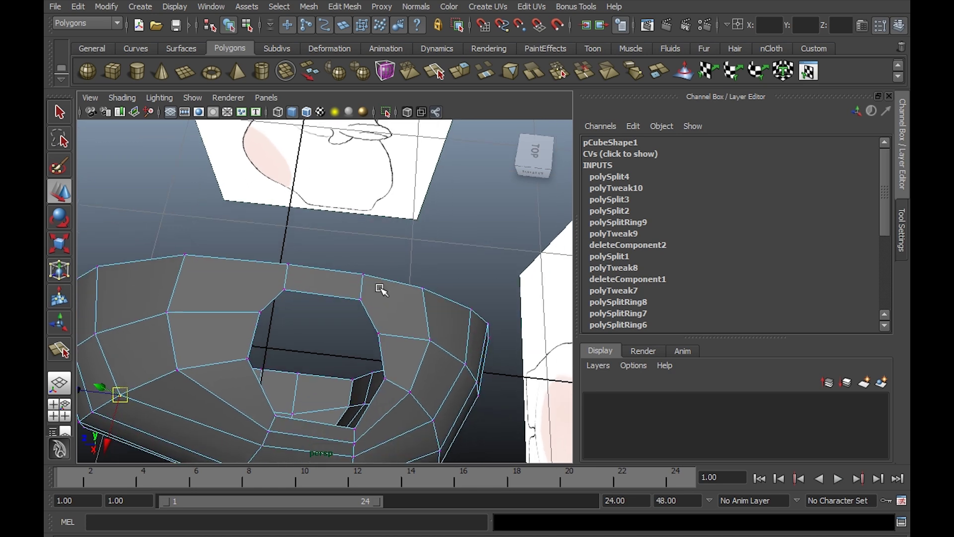
{"action": "key", "text": "F8"}
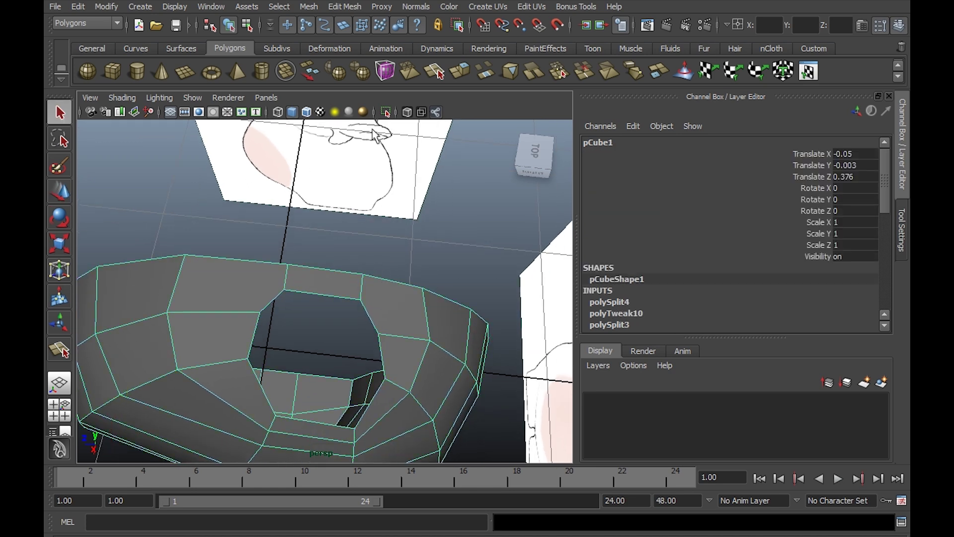
{"action": "left_click", "coordinate": [347, 9]}
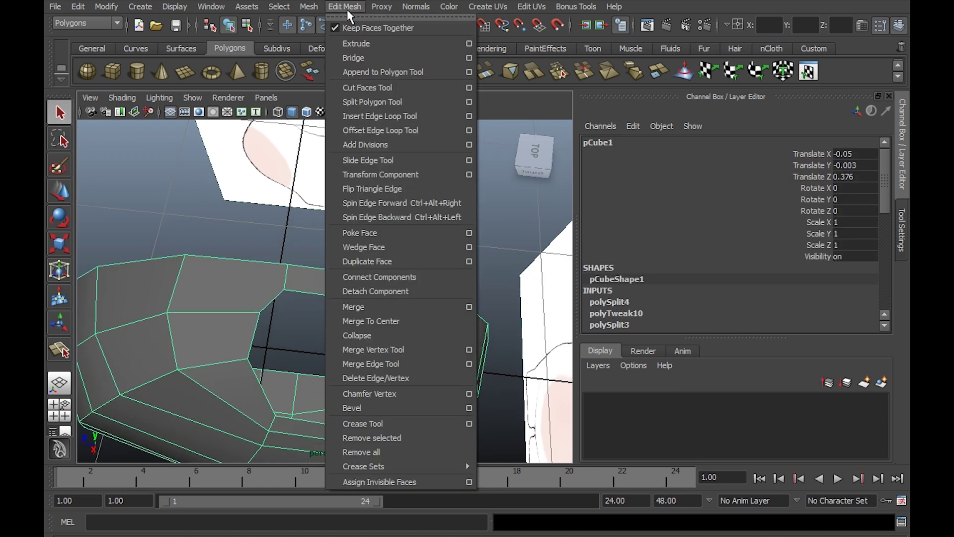
{"action": "left_click", "coordinate": [370, 103]}
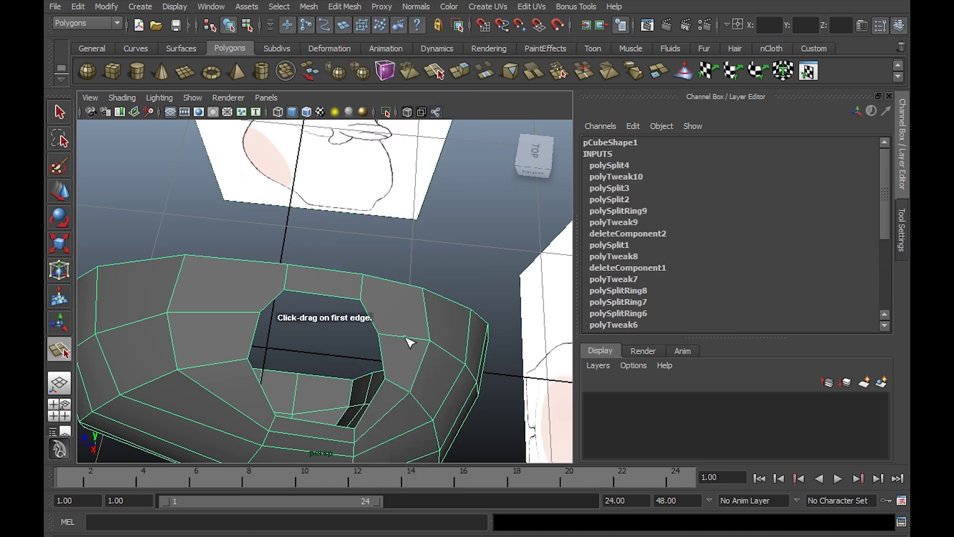
{"action": "left_click_drag", "start_coordinate": [406, 339], "coordinate": [379, 333]}
{"action": "left_click_drag", "start_coordinate": [392, 283], "coordinate": [388, 281]}
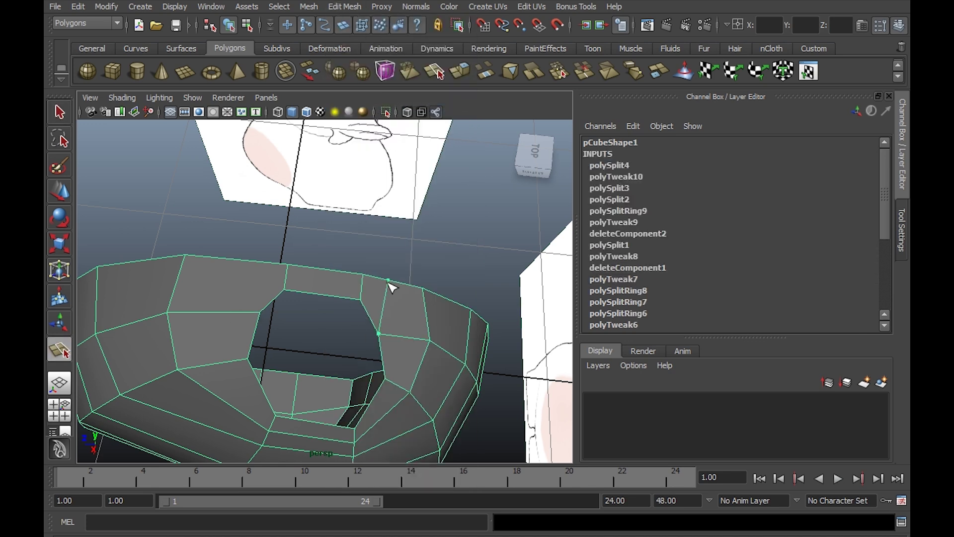
{"action": "key", "text": "Return"}
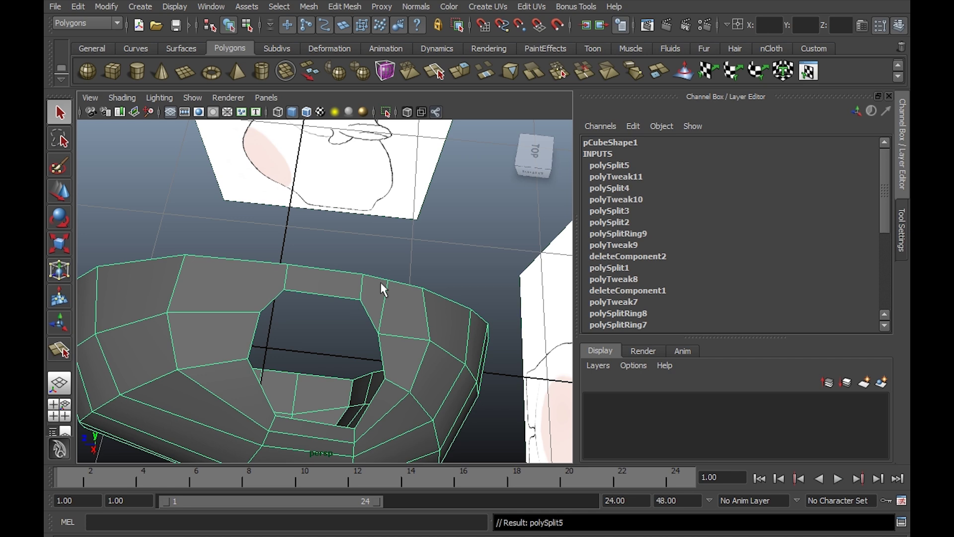
Step: Split the face in front of the crown opening from the inner front rim vertex to the centreline edge
{"action": "key", "text": "g"}
{"action": "left_click", "coordinate": [259, 312]}
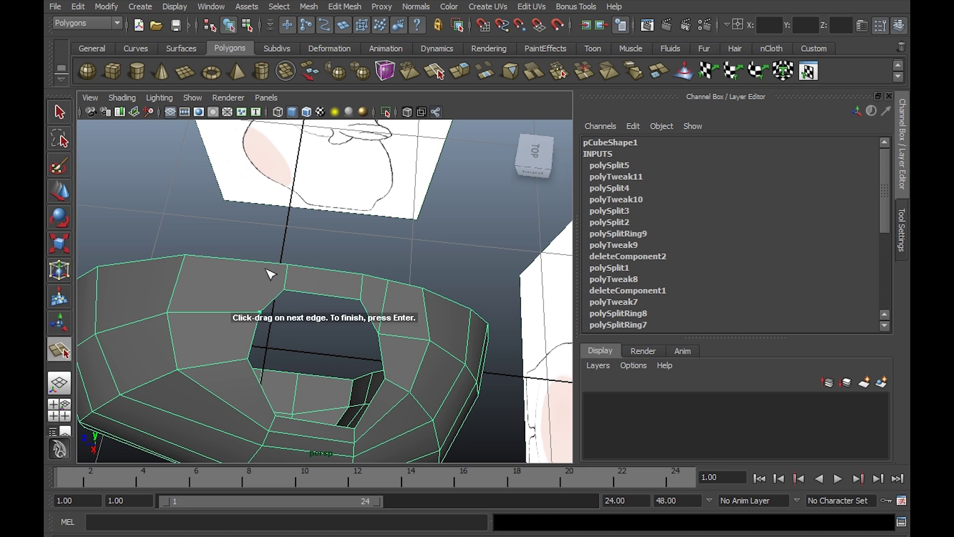
{"action": "left_click_drag", "start_coordinate": [266, 264], "coordinate": [267, 262]}
{"action": "key", "text": "Return"}
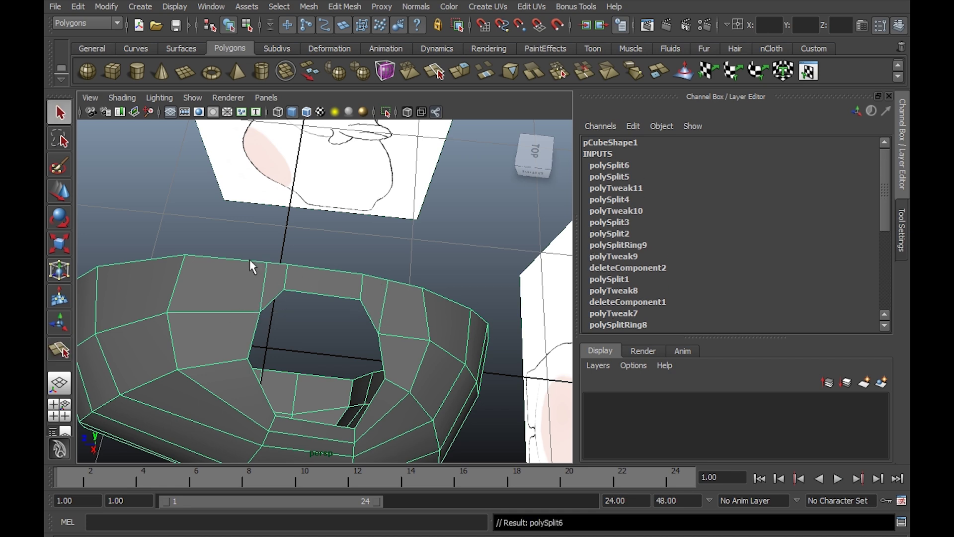
{"action": "left_click_drag", "start_coordinate": [223, 303], "coordinate": [274, 291], "text": "alt"}
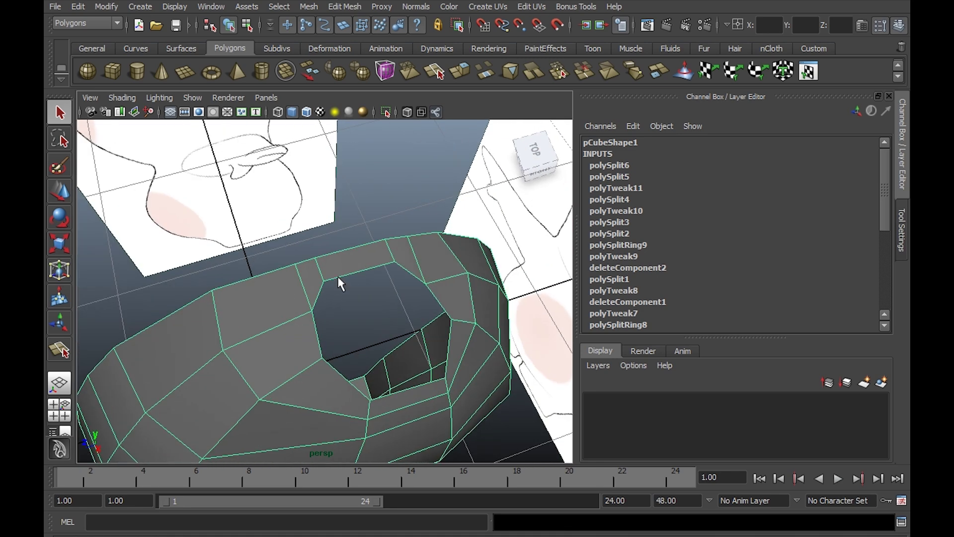
{"action": "left_click_drag", "start_coordinate": [339, 283], "coordinate": [391, 133], "text": "alt"}
{"action": "left_click_drag", "start_coordinate": [384, 272], "coordinate": [326, 305], "text": "alt"}
{"action": "scroll", "coordinate": [400, 294], "scroll_direction": "up", "scroll_amount": 5}
{"action": "scroll", "coordinate": [380, 319], "scroll_direction": "up", "scroll_amount": 4}
{"action": "left_click_drag", "start_coordinate": [380, 318], "coordinate": [380, 267], "text": "alt"}
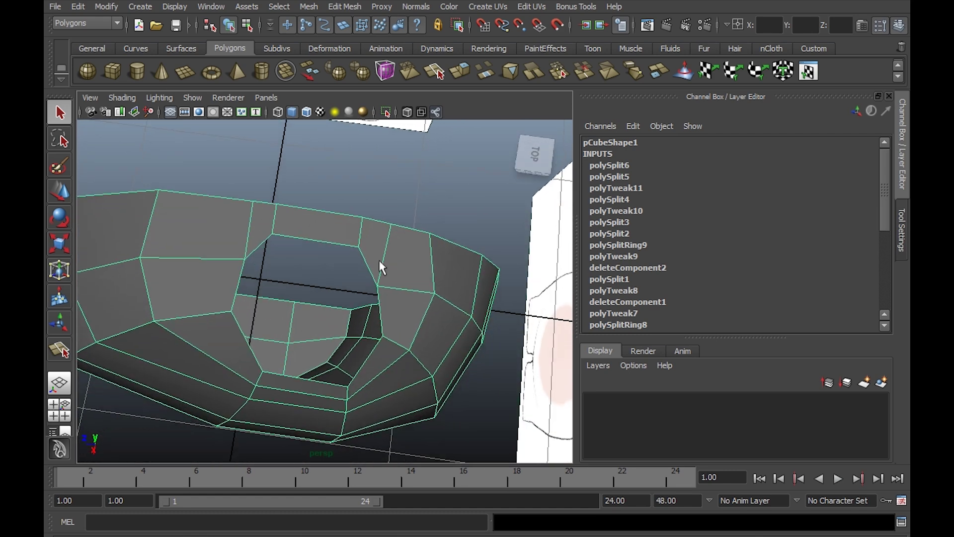
Step: In the front view, move the vertices on the inner side of the ear opening sideways away from the centreline
{"action": "key", "text": "space"}
{"action": "key", "text": "space"}
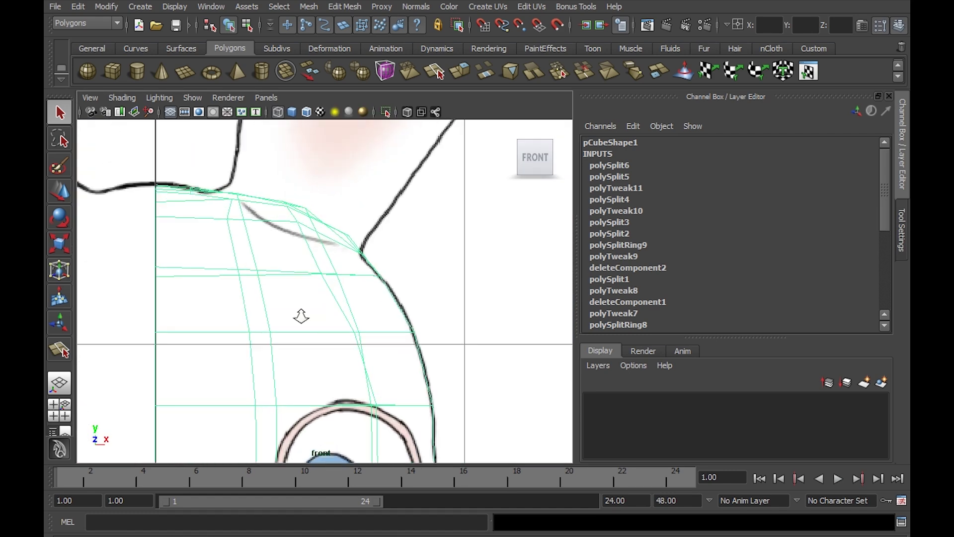
{"action": "scroll", "coordinate": [300, 315], "scroll_direction": "up", "scroll_amount": 3}
{"action": "scroll", "coordinate": [347, 277], "scroll_direction": "up", "scroll_amount": 1}
{"action": "right_click_drag", "start_coordinate": [336, 224], "coordinate": [296, 228]}
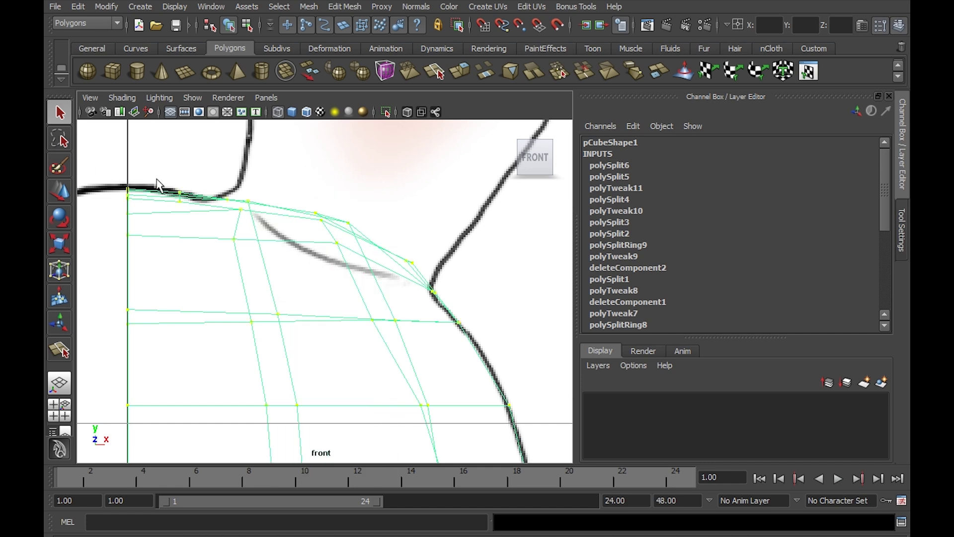
{"action": "key", "text": "ctrl+z"}
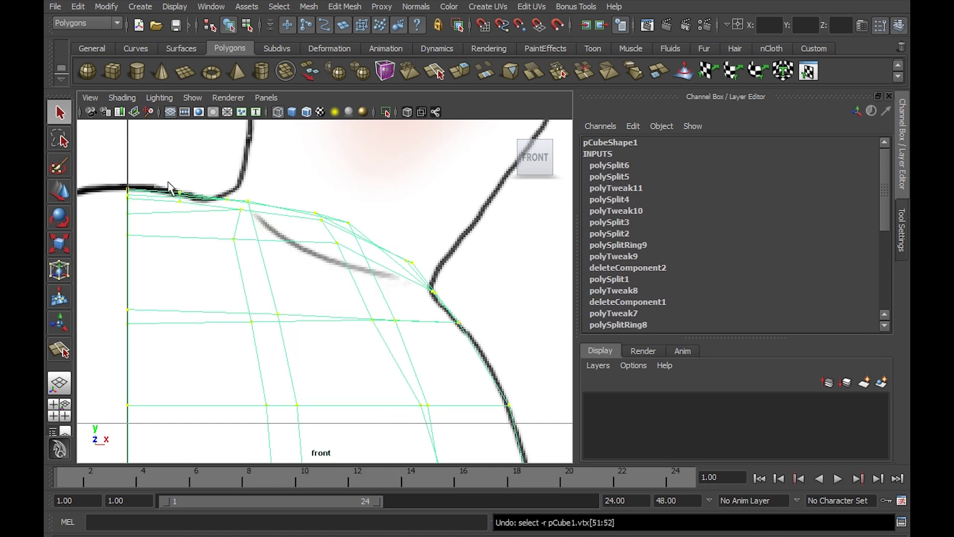
{"action": "left_click_drag", "start_coordinate": [168, 181], "coordinate": [285, 231]}
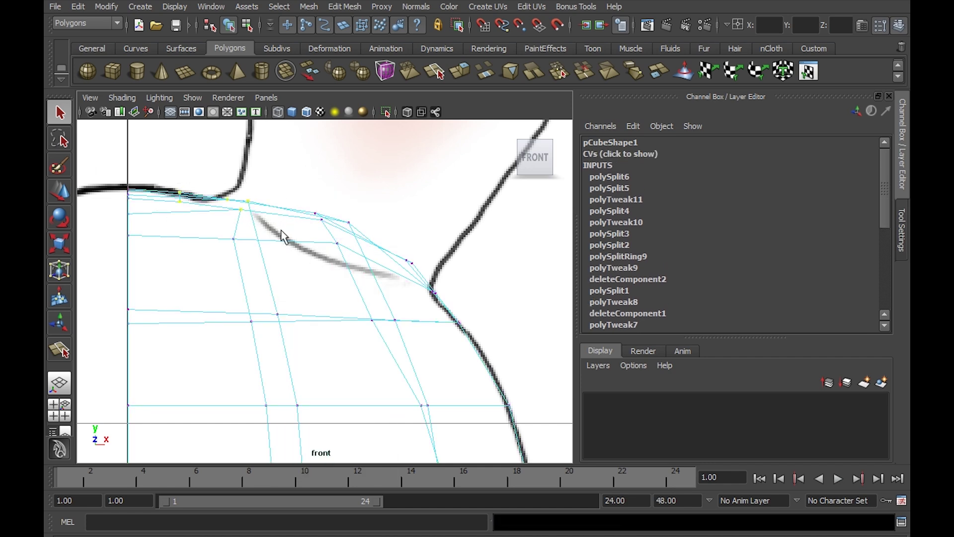
{"action": "key", "text": "w"}
{"action": "left_click_drag", "start_coordinate": [219, 206], "coordinate": [274, 211]}
Step: Lower the middle ear-opening vertices and slide the outer corner and the silhouette vertices below it down along the head outline
{"action": "left_click_drag", "start_coordinate": [363, 228], "coordinate": [301, 200]}
{"action": "left_click_drag", "start_coordinate": [341, 224], "coordinate": [342, 238]}
{"action": "mouse_move", "coordinate": [413, 265]}
{"action": "left_mouse_down"}
{"action": "mouse_move", "coordinate": [399, 248]}
{"action": "mouse_move", "coordinate": [413, 279]}
{"action": "mouse_move", "coordinate": [420, 272]}
{"action": "left_mouse_up"}
{"action": "left_click_drag", "start_coordinate": [447, 311], "coordinate": [487, 356]}
Step: Lower the inner vertices of the row below the ear opening and the next silhouette vertex along the head outline
{"action": "left_click_drag", "start_coordinate": [419, 346], "coordinate": [339, 298]}
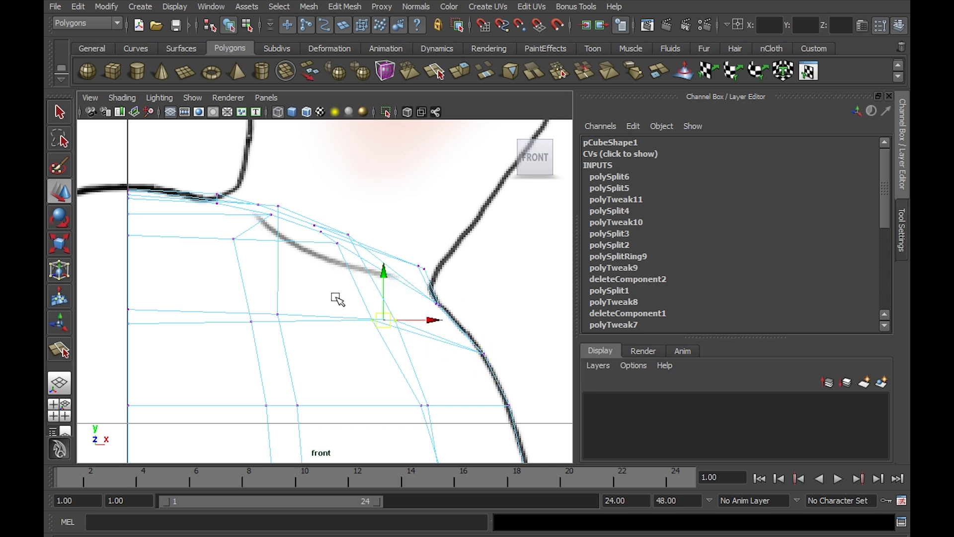
{"action": "left_click_drag", "start_coordinate": [384, 322], "coordinate": [394, 338]}
{"action": "left_click_drag", "start_coordinate": [234, 294], "coordinate": [274, 325]}
{"action": "middle_click_drag", "start_coordinate": [386, 347], "coordinate": [348, 259], "text": "alt"}
{"action": "left_click_drag", "start_coordinate": [472, 331], "coordinate": [475, 342]}
{"action": "left_click", "coordinate": [388, 332]}
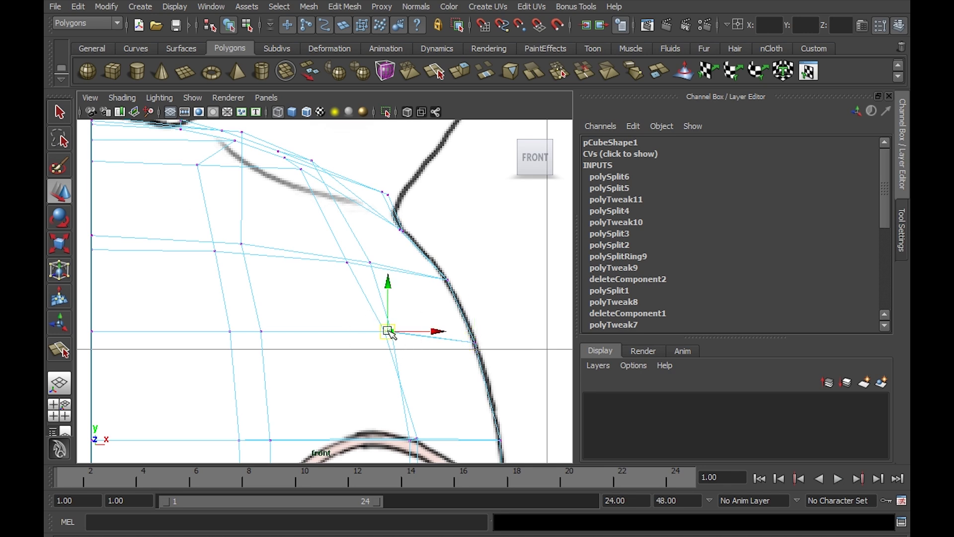
Step: Fine-tune the vertices around the ear opening's middle, outer corner and inner corner in the front view
{"action": "middle_click_drag", "start_coordinate": [350, 237], "coordinate": [385, 330], "text": "alt"}
{"action": "left_click_drag", "start_coordinate": [365, 269], "coordinate": [337, 261]}
{"action": "left_click_drag", "start_coordinate": [427, 269], "coordinate": [416, 295]}
{"action": "left_click_drag", "start_coordinate": [276, 230], "coordinate": [275, 224]}
Step: In the perspective view, reposition the rear rim vertices of the ear opening to round its back edge
{"action": "key", "text": "space"}
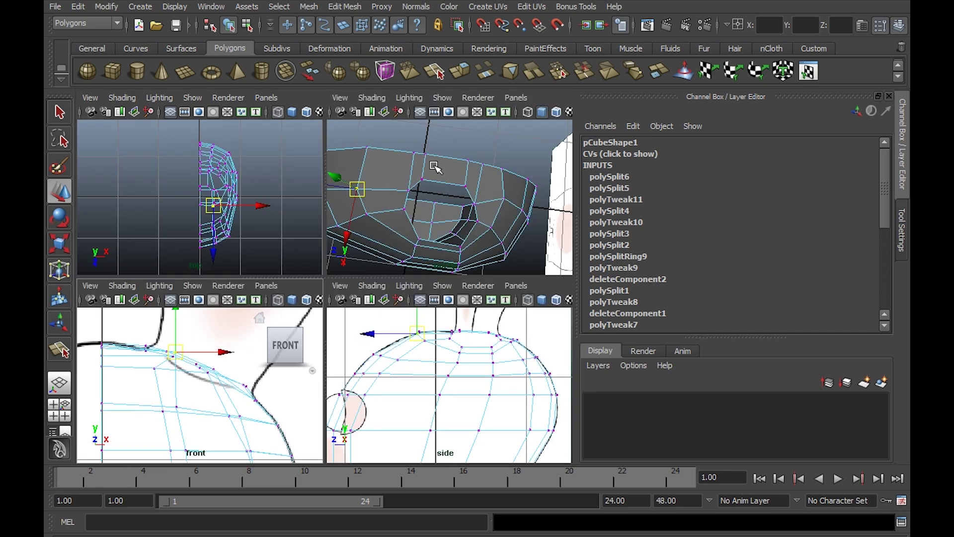
{"action": "key", "text": "space"}
{"action": "left_click_drag", "start_coordinate": [450, 256], "coordinate": [336, 236], "text": "alt"}
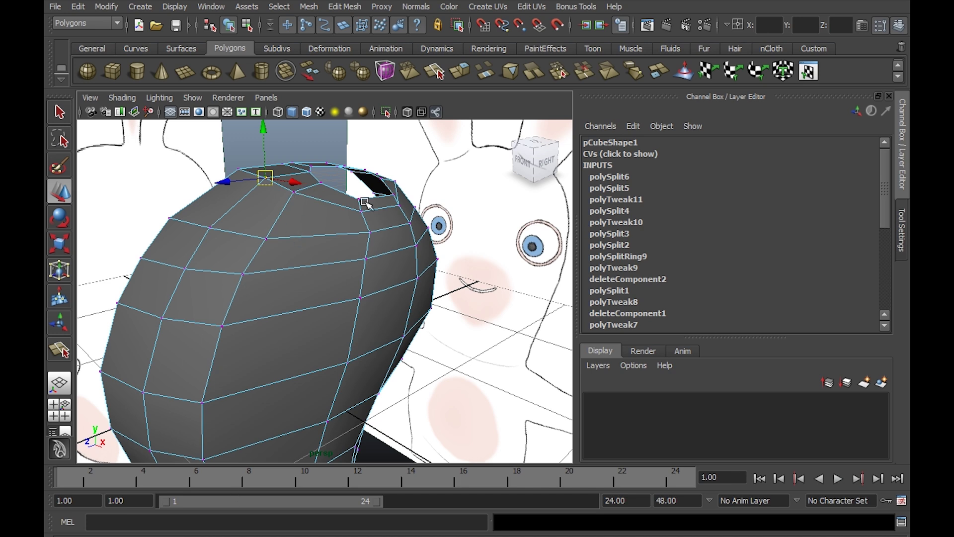
{"action": "left_click_drag", "start_coordinate": [365, 203], "coordinate": [362, 273], "text": "alt"}
{"action": "left_click", "coordinate": [398, 295]}
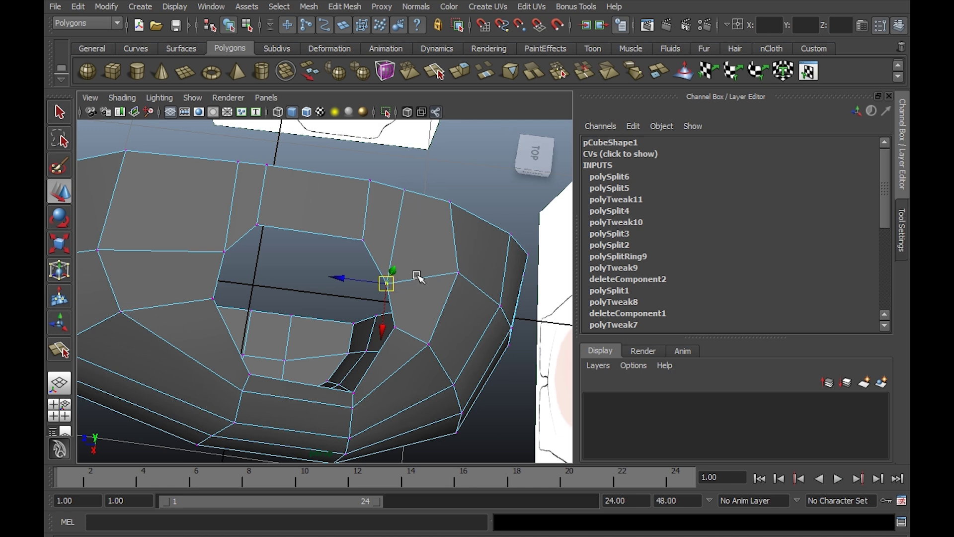
{"action": "left_click_drag", "start_coordinate": [387, 289], "coordinate": [433, 262]}
{"action": "left_click", "coordinate": [378, 293]}
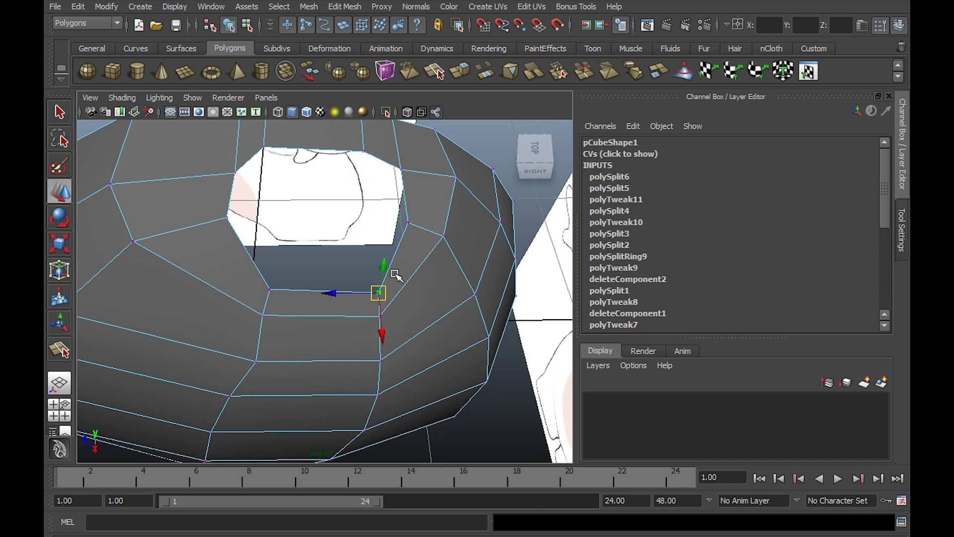
{"action": "left_click", "coordinate": [408, 221]}
{"action": "left_click_drag", "start_coordinate": [409, 228], "coordinate": [409, 238]}
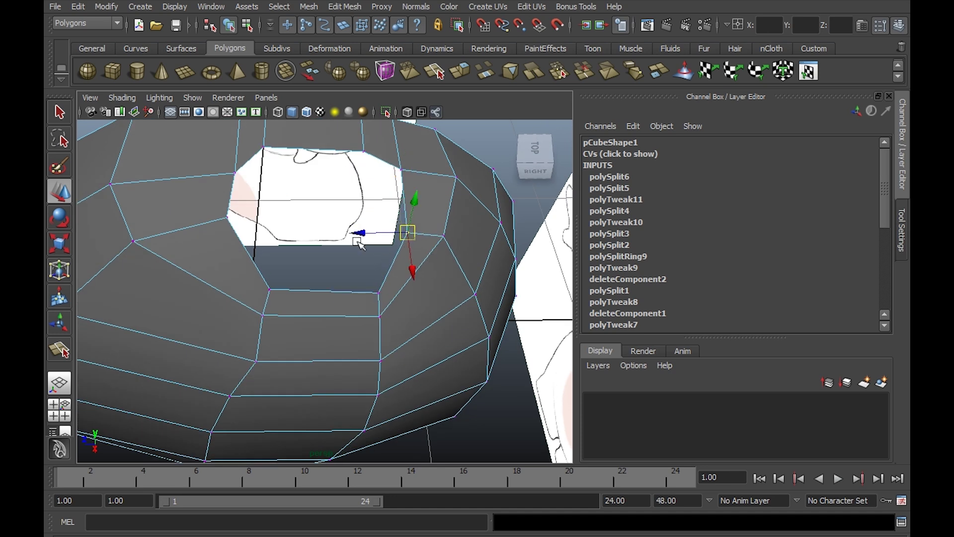
Step: Reposition the front rim vertices of the ear opening to round its front edge
{"action": "left_click", "coordinate": [232, 223]}
{"action": "left_click", "coordinate": [228, 218]}
{"action": "left_click_drag", "start_coordinate": [230, 219], "coordinate": [297, 224], "text": "alt"}
{"action": "left_click", "coordinate": [250, 332]}
{"action": "left_click", "coordinate": [254, 328]}
{"action": "left_click_drag", "start_coordinate": [255, 327], "coordinate": [249, 337]}
{"action": "left_click", "coordinate": [272, 382]}
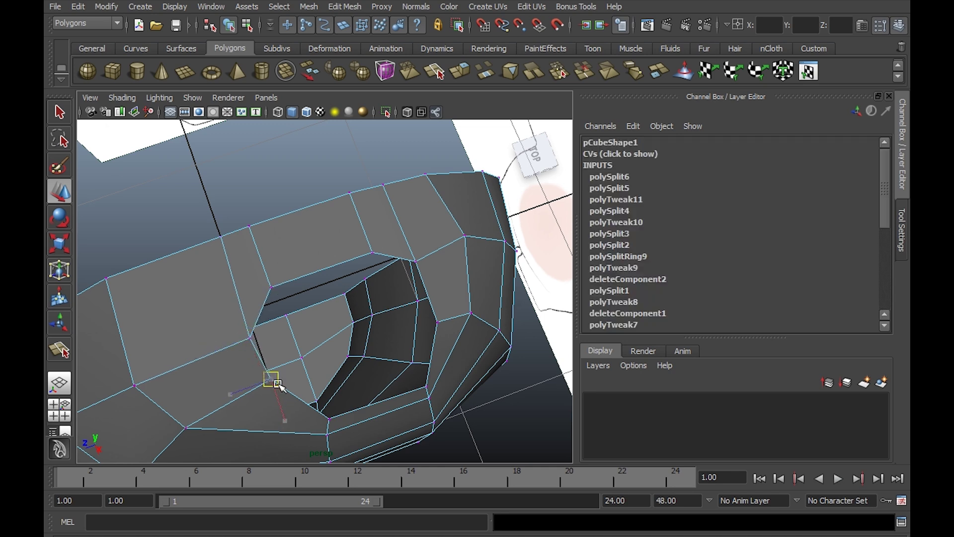
{"action": "left_click_drag", "start_coordinate": [272, 381], "coordinate": [274, 384]}
Step: Raise the outer rim vertex of the ear opening slightly and check the rim from behind
{"action": "left_click_drag", "start_coordinate": [383, 382], "coordinate": [339, 284], "text": "alt"}
{"action": "left_click", "coordinate": [334, 229]}
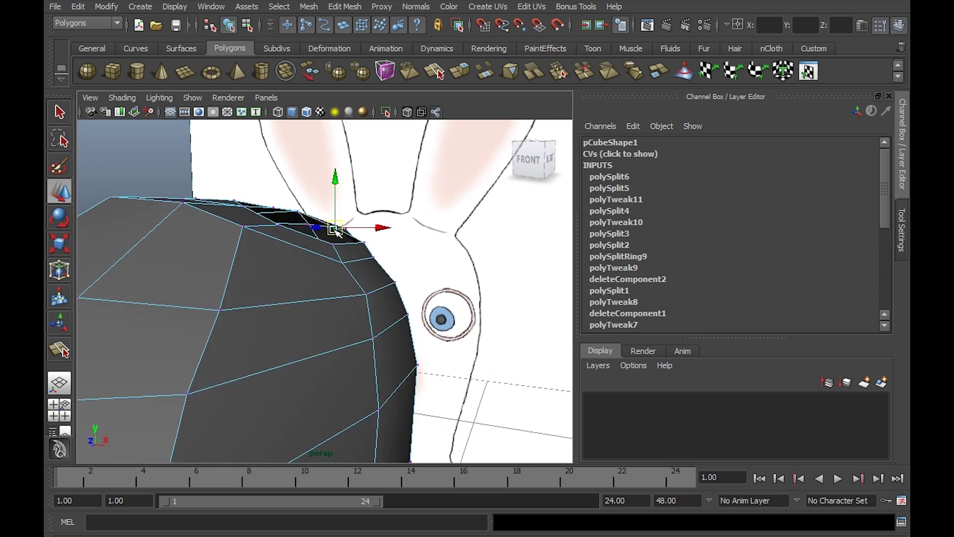
{"action": "left_click_drag", "start_coordinate": [335, 229], "coordinate": [337, 226]}
{"action": "left_click_drag", "start_coordinate": [391, 273], "coordinate": [172, 267], "text": "alt"}
{"action": "left_click", "coordinate": [299, 204]}
{"action": "scroll", "coordinate": [377, 258], "scroll_direction": "up", "scroll_amount": 5}
{"action": "left_click_drag", "start_coordinate": [317, 214], "coordinate": [303, 270], "text": "alt"}
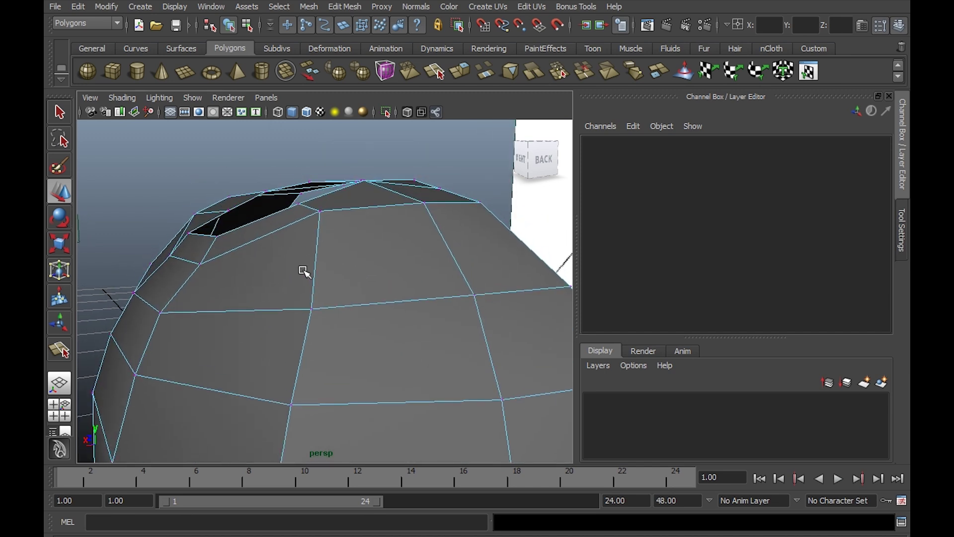
{"action": "left_click_drag", "start_coordinate": [260, 212], "coordinate": [246, 223], "text": "alt"}
{"action": "left_click", "coordinate": [231, 205]}
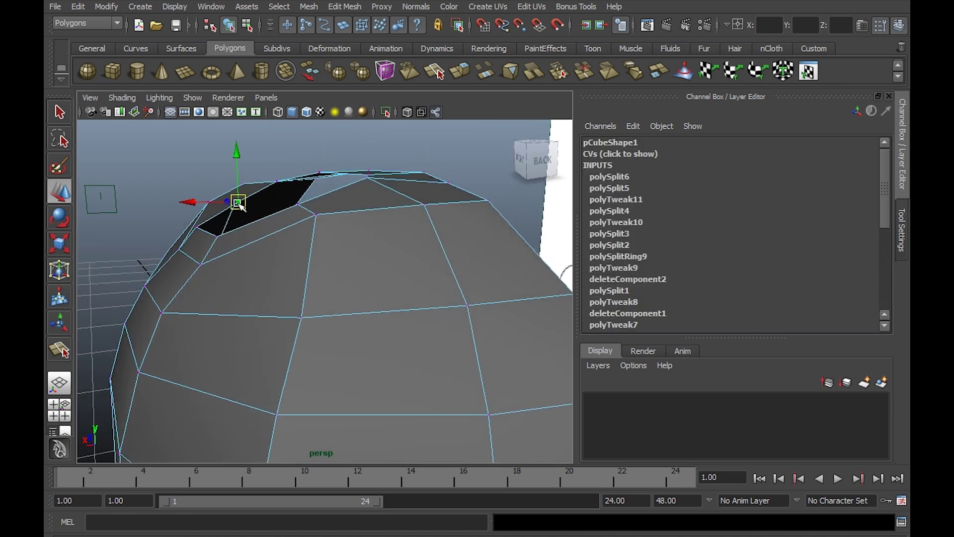
Step: Raise the inner rear rim vertex of the ear opening to smooth the crown's curve
{"action": "left_click_drag", "start_coordinate": [247, 201], "coordinate": [345, 239], "text": "alt"}
{"action": "left_click", "coordinate": [367, 238]}
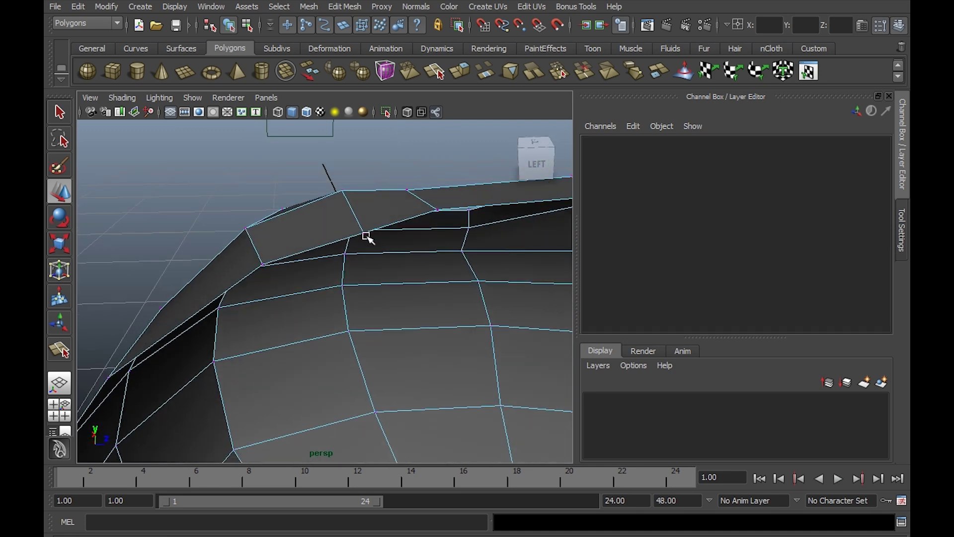
{"action": "left_click", "coordinate": [365, 234]}
{"action": "left_click_drag", "start_coordinate": [409, 252], "coordinate": [344, 157], "text": "alt"}
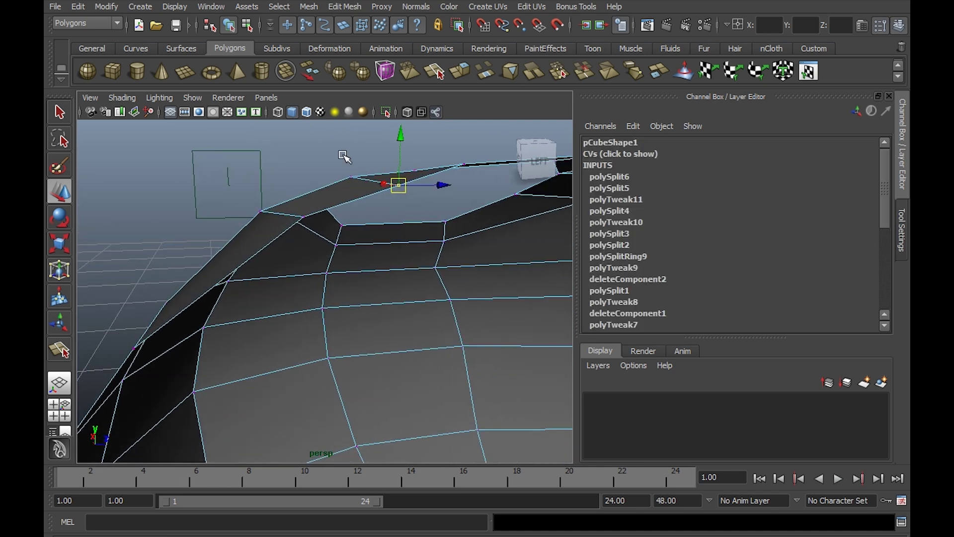
{"action": "left_click_drag", "start_coordinate": [404, 141], "coordinate": [403, 131]}
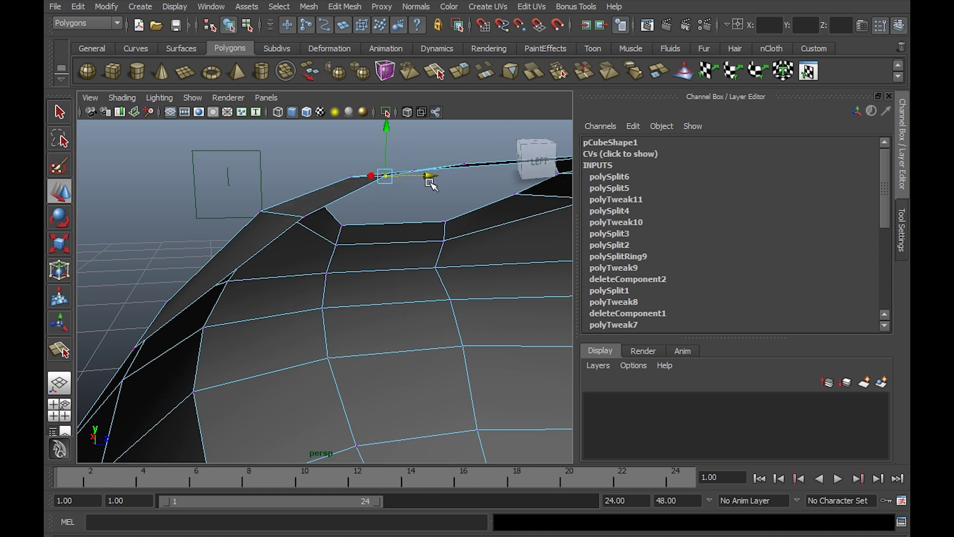
Step: Raise the inner front rim vertex of the ear opening and adjust its neighbour to smooth the top of the head
{"action": "left_click_drag", "start_coordinate": [432, 181], "coordinate": [321, 220], "text": "alt"}
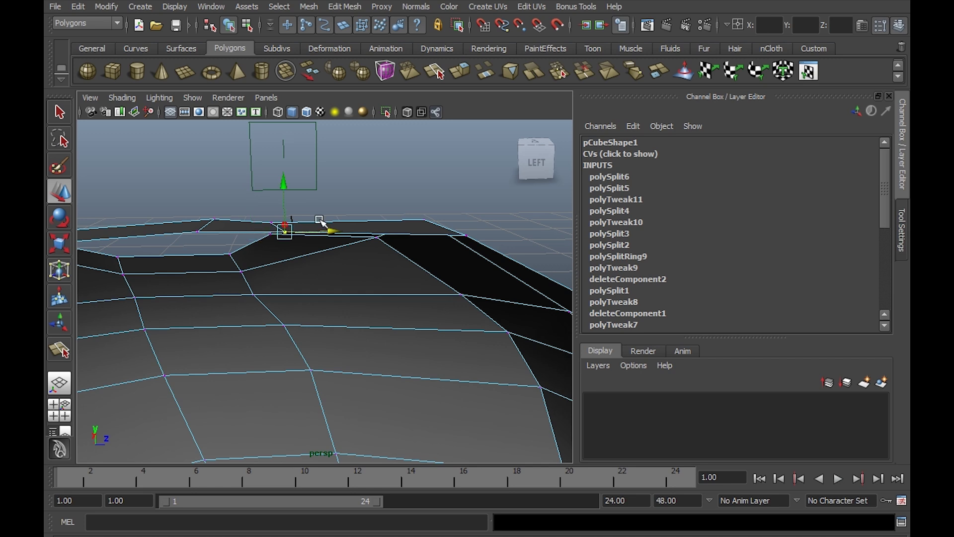
{"action": "left_click_drag", "start_coordinate": [284, 187], "coordinate": [282, 179]}
{"action": "left_click_drag", "start_coordinate": [180, 215], "coordinate": [347, 194], "text": "alt"}
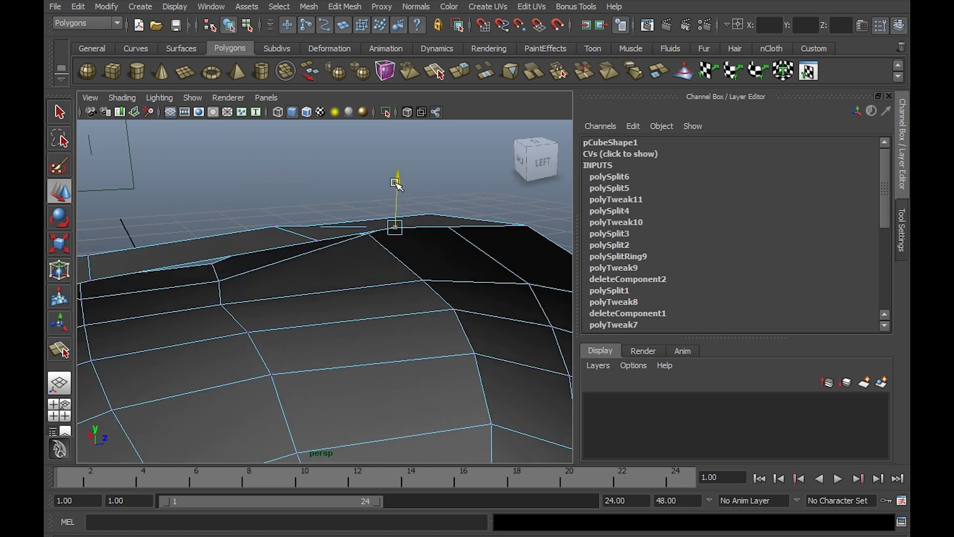
{"action": "left_click_drag", "start_coordinate": [394, 223], "coordinate": [342, 218], "text": "alt"}
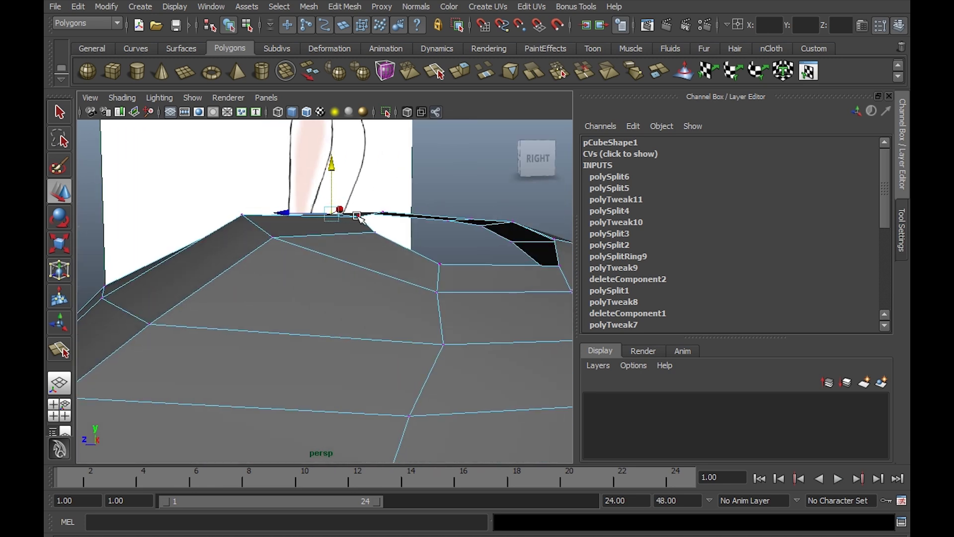
{"action": "left_click", "coordinate": [358, 215]}
{"action": "left_click", "coordinate": [361, 170]}
{"action": "left_click", "coordinate": [362, 215]}
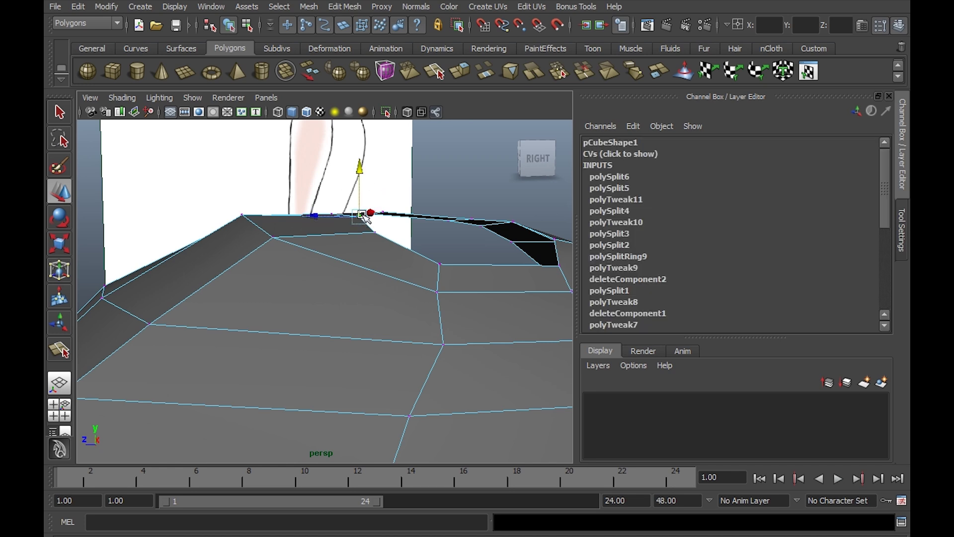
Step: Adjust the height of the centreline vertex in front of the ear opening to smooth the forehead
{"action": "left_click_drag", "start_coordinate": [363, 172], "coordinate": [297, 295], "text": "alt"}
{"action": "left_click_drag", "start_coordinate": [269, 261], "coordinate": [368, 261], "text": "alt"}
{"action": "right_click_drag", "start_coordinate": [368, 262], "coordinate": [325, 286], "text": "alt"}
{"action": "left_click_drag", "start_coordinate": [325, 286], "coordinate": [432, 299], "text": "alt"}
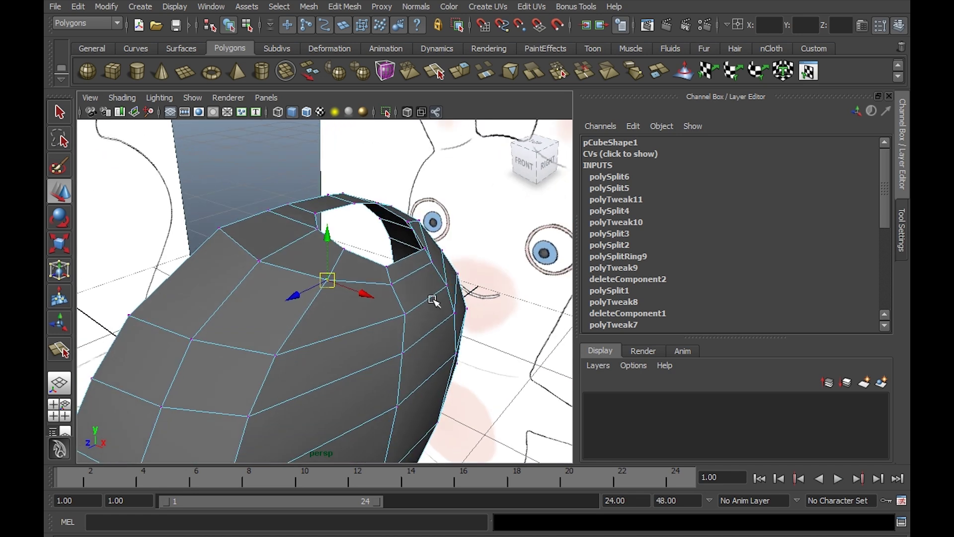
{"action": "left_click_drag", "start_coordinate": [220, 247], "coordinate": [461, 265], "text": "alt"}
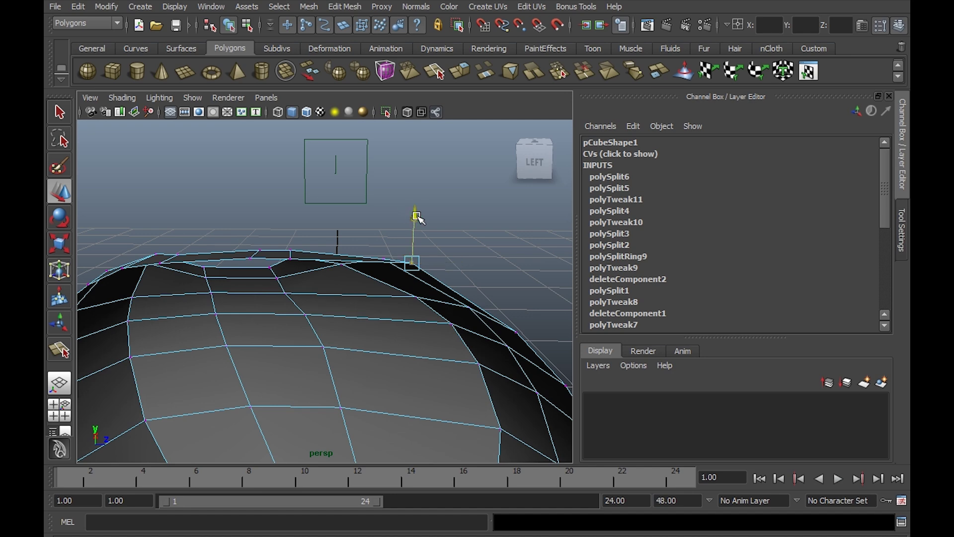
{"action": "left_click_drag", "start_coordinate": [417, 217], "coordinate": [393, 256]}
Step: Shift the upper vertices of the vertical edge column below the front of the ear opening backward, parallel to the view
{"action": "left_click", "coordinate": [331, 276]}
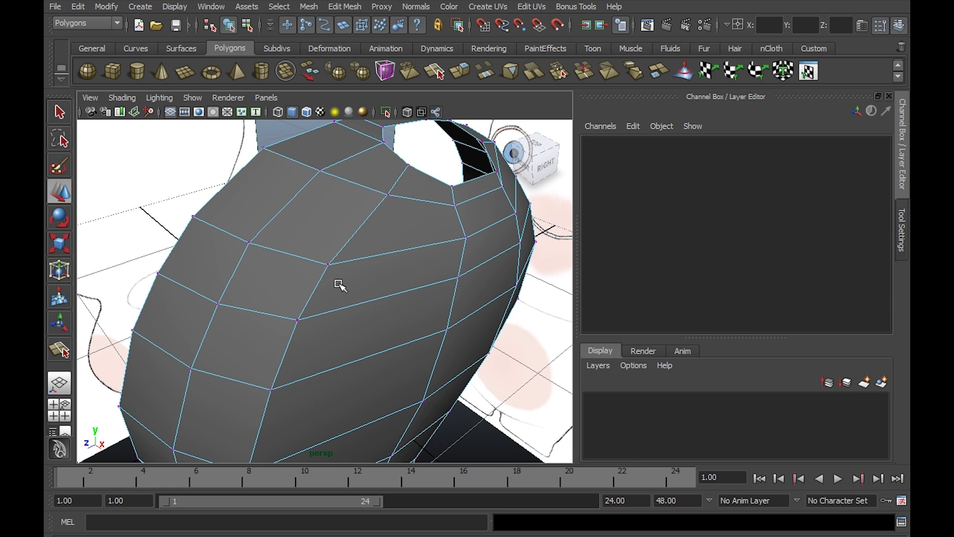
{"action": "left_click", "coordinate": [325, 265]}
{"action": "left_click_drag", "start_coordinate": [326, 268], "coordinate": [411, 186]}
{"action": "left_click", "coordinate": [282, 280]}
{"action": "left_click", "coordinate": [286, 280]}
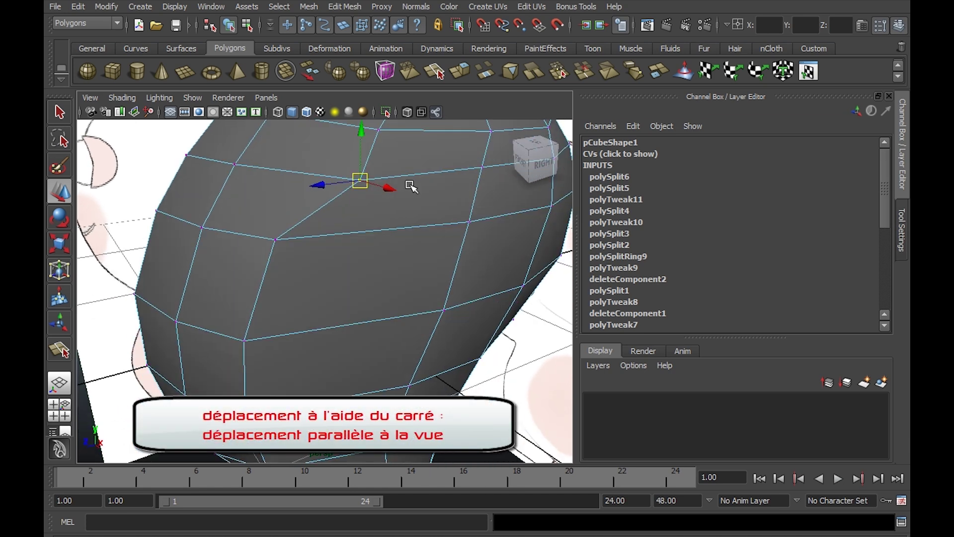
{"action": "left_click", "coordinate": [280, 243]}
{"action": "left_click", "coordinate": [280, 239]}
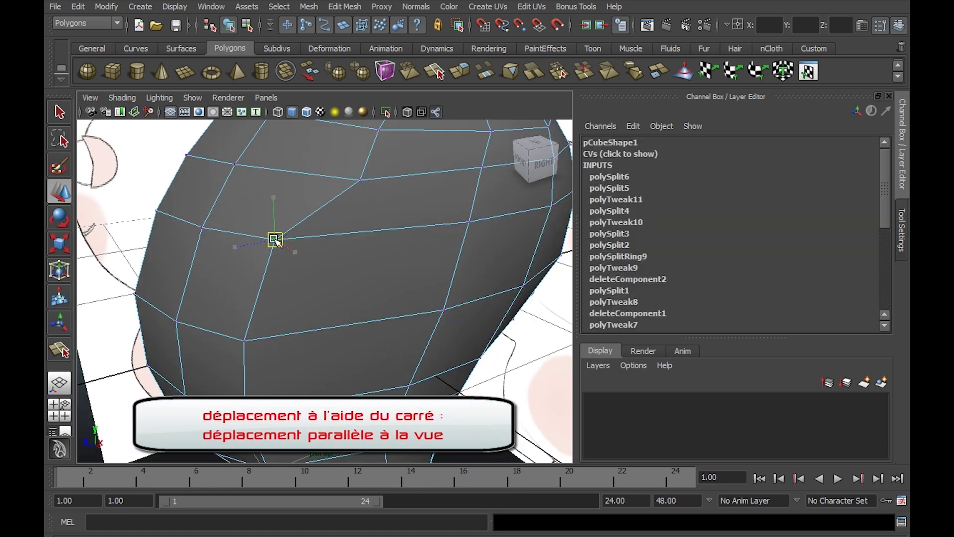
{"action": "left_click_drag", "start_coordinate": [280, 239], "coordinate": [358, 280]}
Step: Shift the middle and lower vertices of the same side column backward to even out the face widths
{"action": "left_click", "coordinate": [242, 327]}
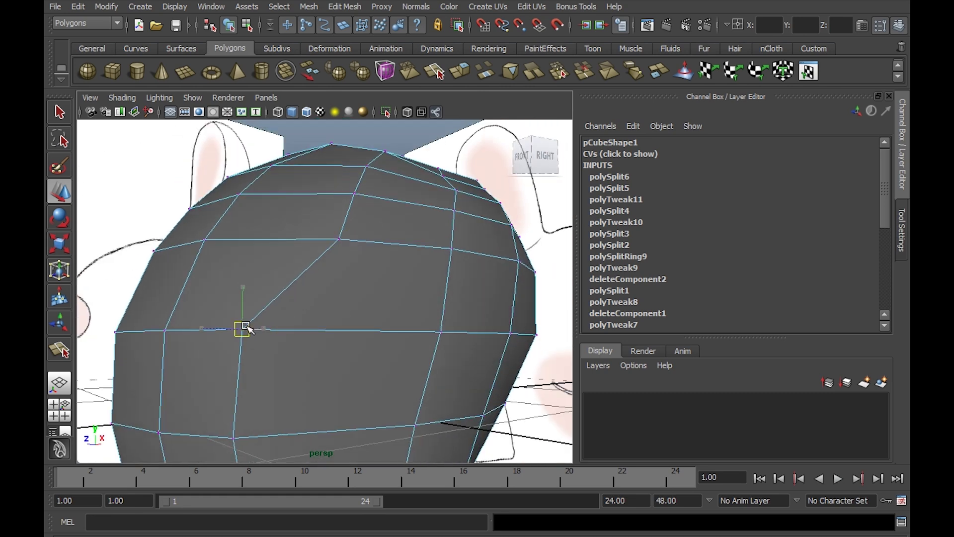
{"action": "left_click_drag", "start_coordinate": [243, 329], "coordinate": [311, 290]}
{"action": "left_click", "coordinate": [247, 288]}
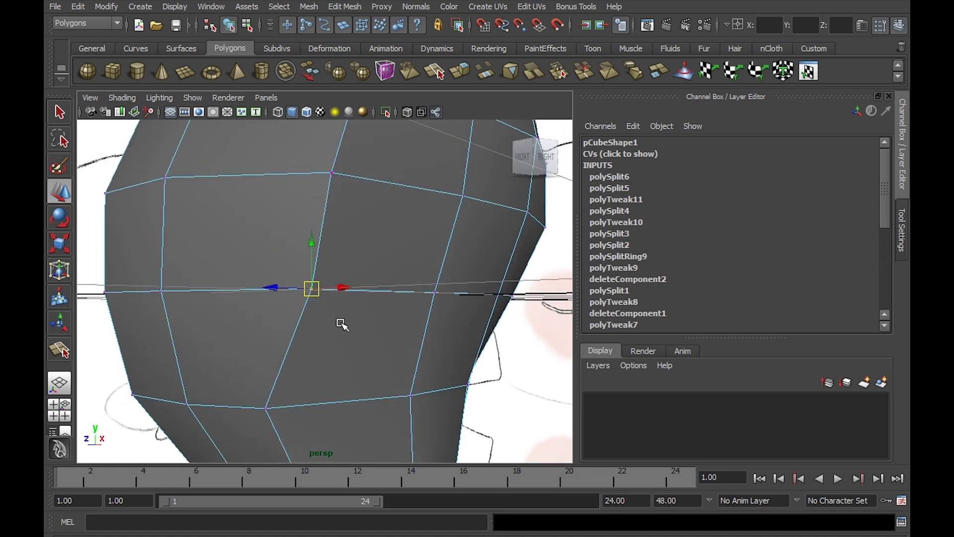
{"action": "left_click_drag", "start_coordinate": [342, 324], "coordinate": [347, 281], "text": "alt"}
{"action": "left_click", "coordinate": [283, 271]}
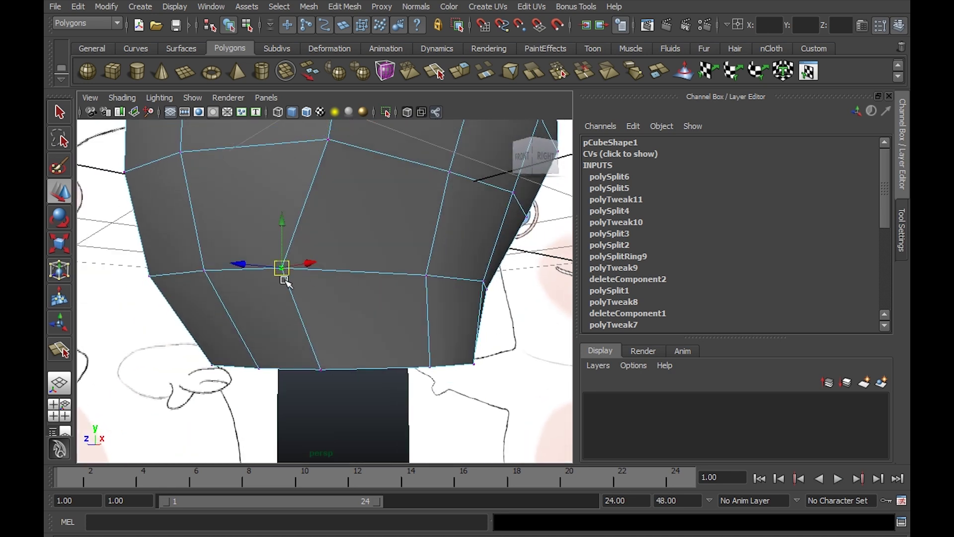
{"action": "left_click", "coordinate": [343, 275]}
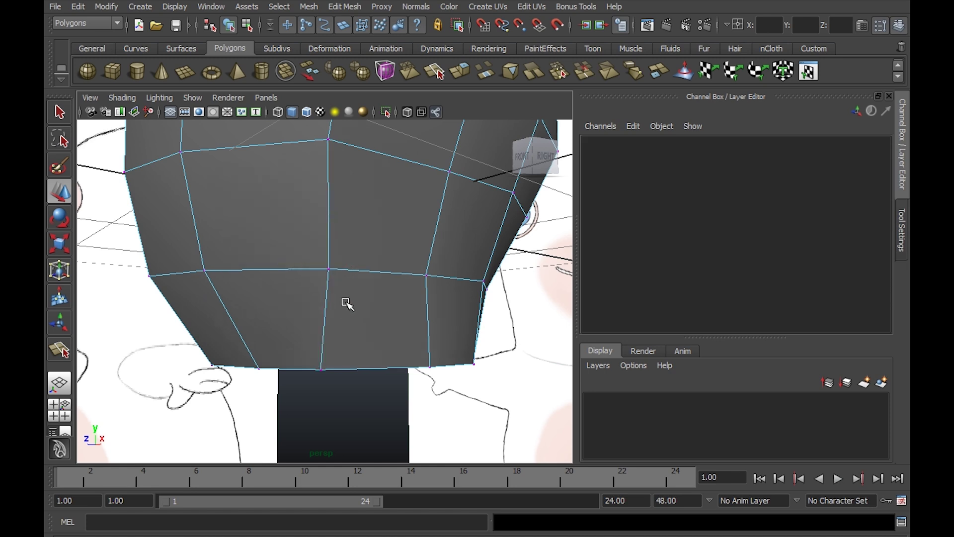
Step: Align the side column's bottom-edge vertex with the column and refine the vertices above it for an even vertical flow
{"action": "mouse_move", "coordinate": [345, 302]}
{"action": "left_mouse_down", "text": "alt"}
{"action": "mouse_move", "coordinate": [340, 293]}
{"action": "mouse_move", "coordinate": [330, 314]}
{"action": "left_mouse_up", "text": "alt"}
{"action": "left_click", "coordinate": [322, 312]}
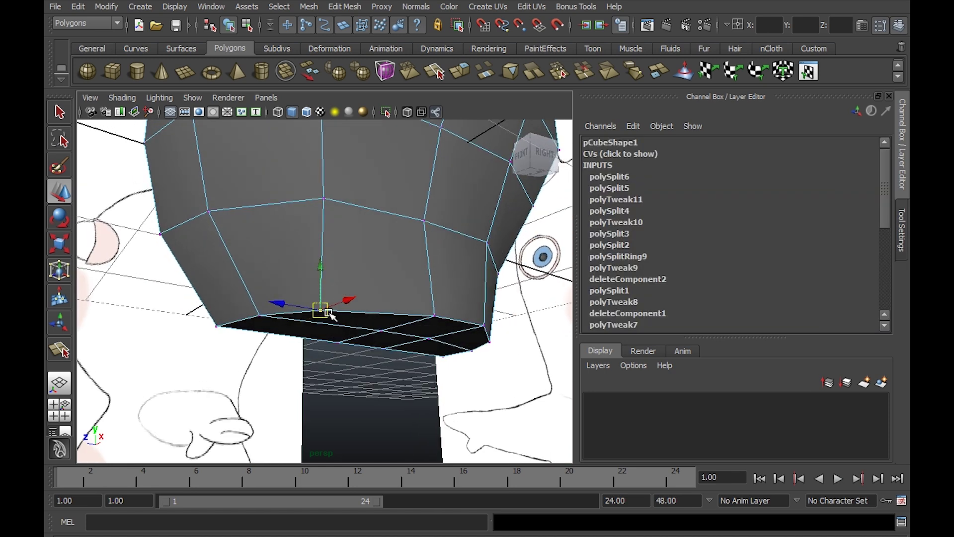
{"action": "left_click_drag", "start_coordinate": [387, 302], "coordinate": [381, 218], "text": "alt"}
{"action": "left_click_drag", "start_coordinate": [348, 284], "coordinate": [344, 255], "text": "alt"}
{"action": "left_click", "coordinate": [339, 241]}
{"action": "left_click_drag", "start_coordinate": [344, 256], "coordinate": [347, 341], "text": "alt"}
{"action": "left_click", "coordinate": [349, 245]}
{"action": "left_click", "coordinate": [350, 246]}
{"action": "left_click", "coordinate": [356, 337]}
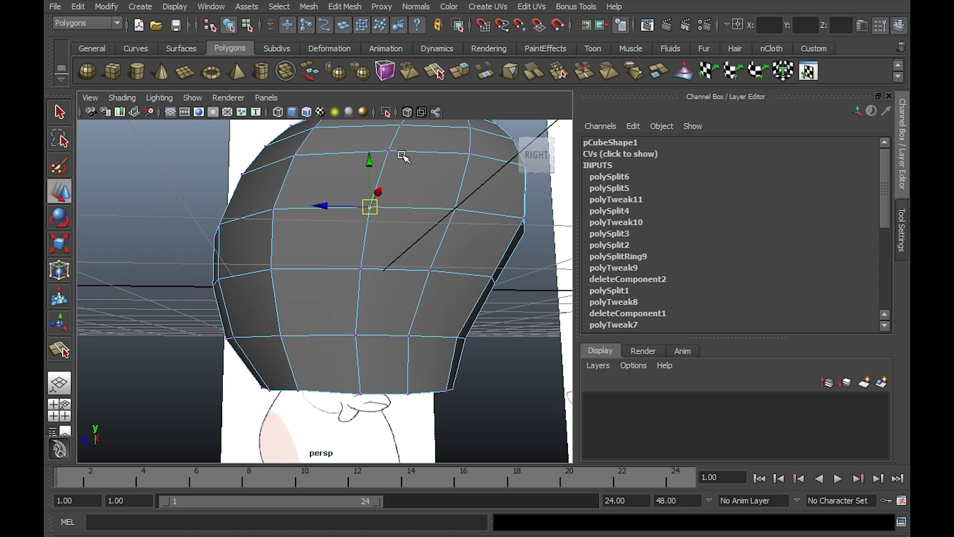
Step: Refine the vertices directly below the ear opening to keep the side edge column flowing evenly
{"action": "left_click_drag", "start_coordinate": [402, 155], "coordinate": [395, 295], "text": "alt"}
{"action": "left_click", "coordinate": [411, 207]}
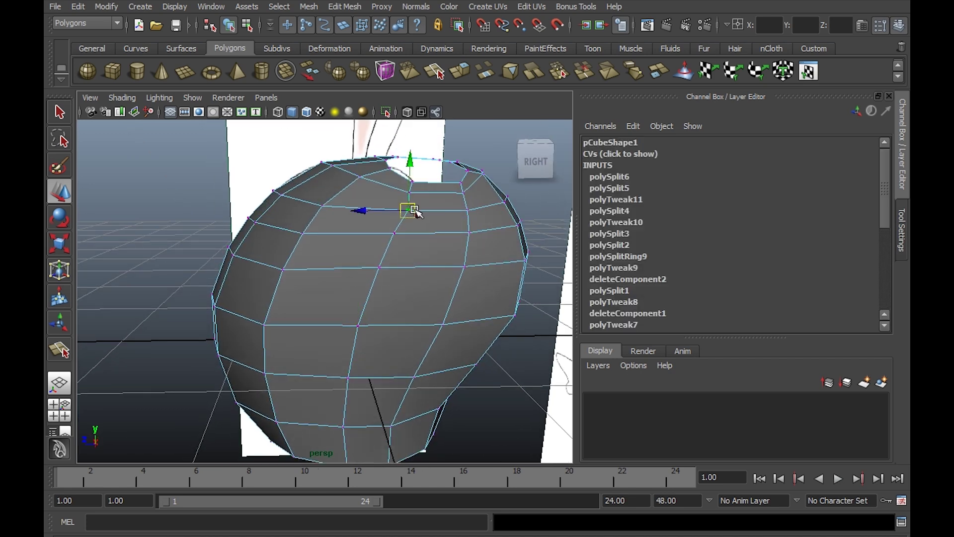
{"action": "left_click_drag", "start_coordinate": [411, 207], "coordinate": [419, 249], "text": "alt"}
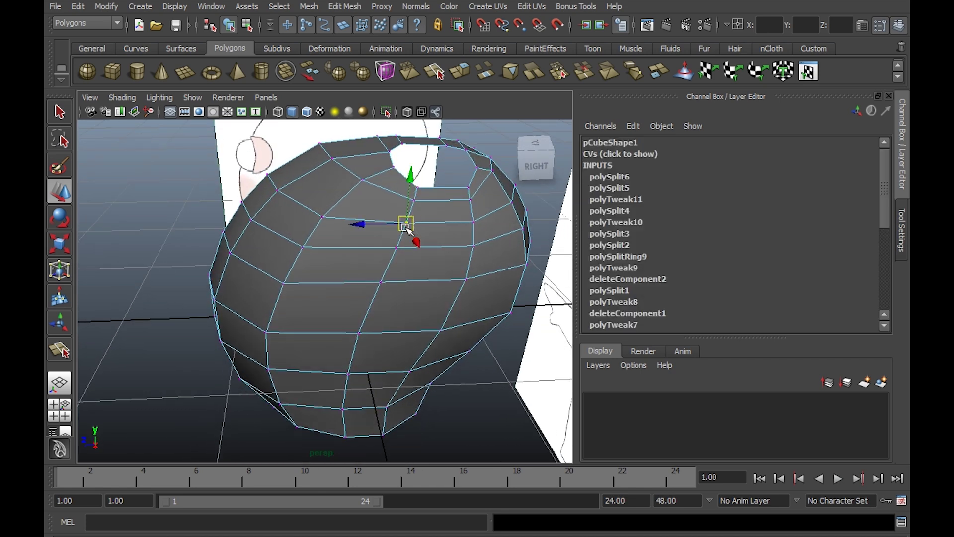
{"action": "left_click", "coordinate": [395, 250]}
Step: Move the front-side column's vertices slightly inward along X to round the transition from face to side
{"action": "left_click_drag", "start_coordinate": [457, 215], "coordinate": [345, 273], "text": "alt"}
{"action": "left_click", "coordinate": [476, 325]}
{"action": "left_click", "coordinate": [342, 267]}
{"action": "left_click_drag", "start_coordinate": [368, 305], "coordinate": [349, 277], "text": "alt"}
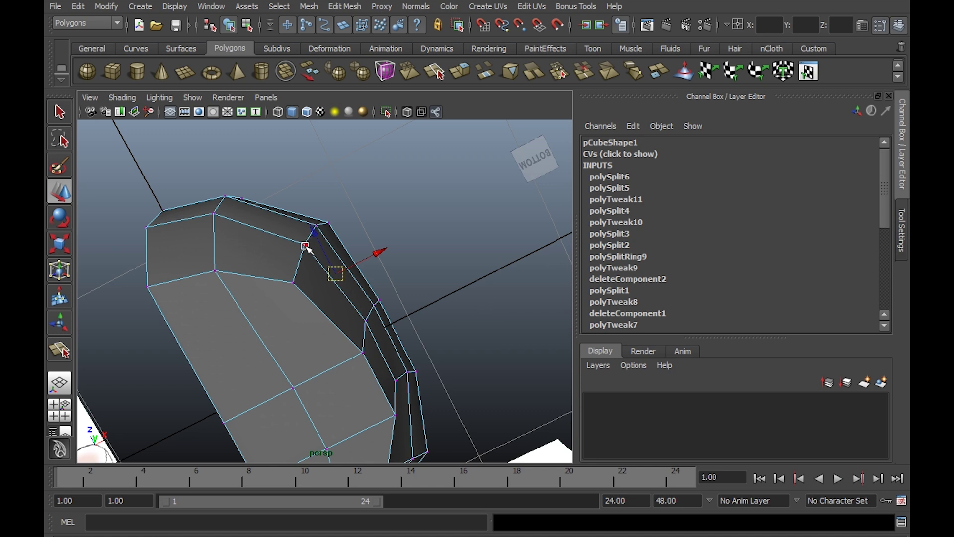
{"action": "left_click_drag", "start_coordinate": [374, 231], "coordinate": [369, 235]}
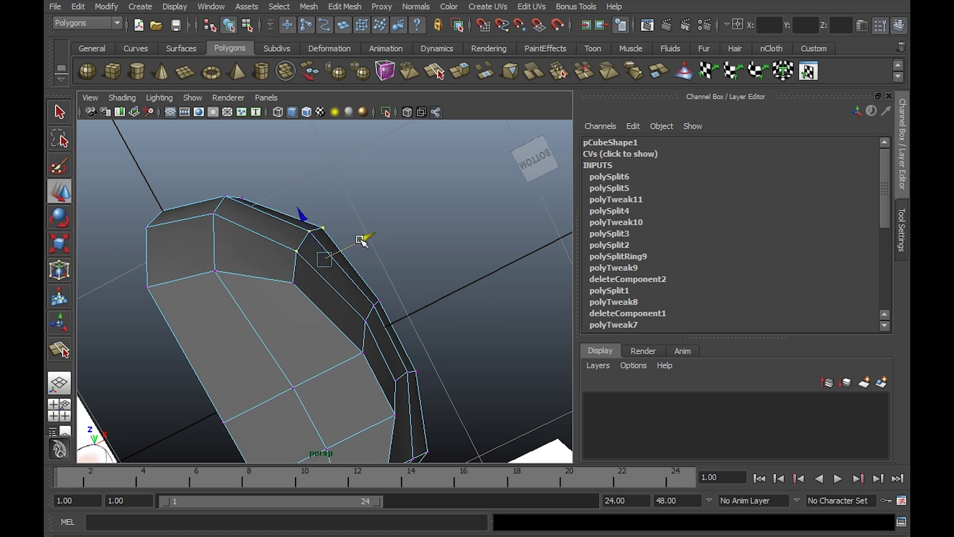
{"action": "left_click_drag", "start_coordinate": [363, 241], "coordinate": [311, 400], "text": "alt"}
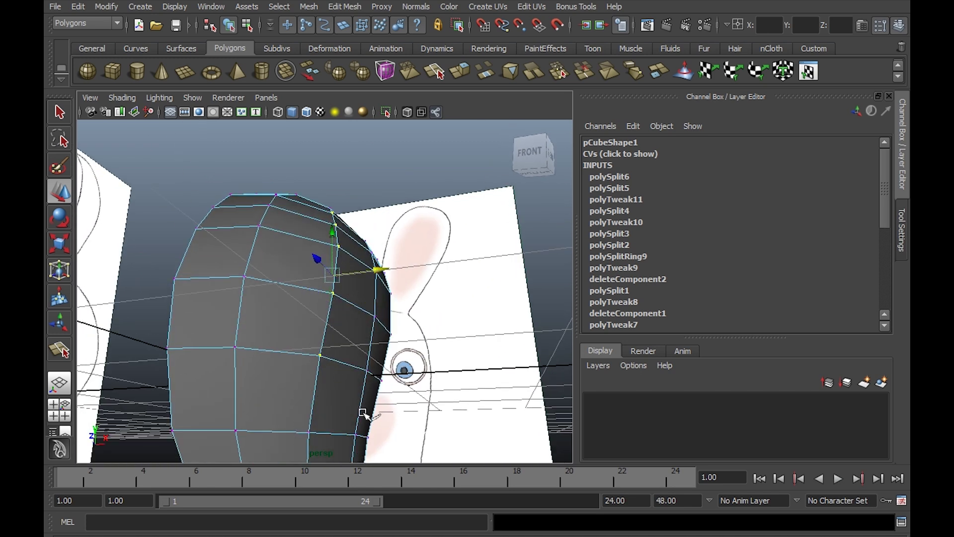
{"action": "left_click_drag", "start_coordinate": [363, 415], "coordinate": [392, 328], "text": "alt"}
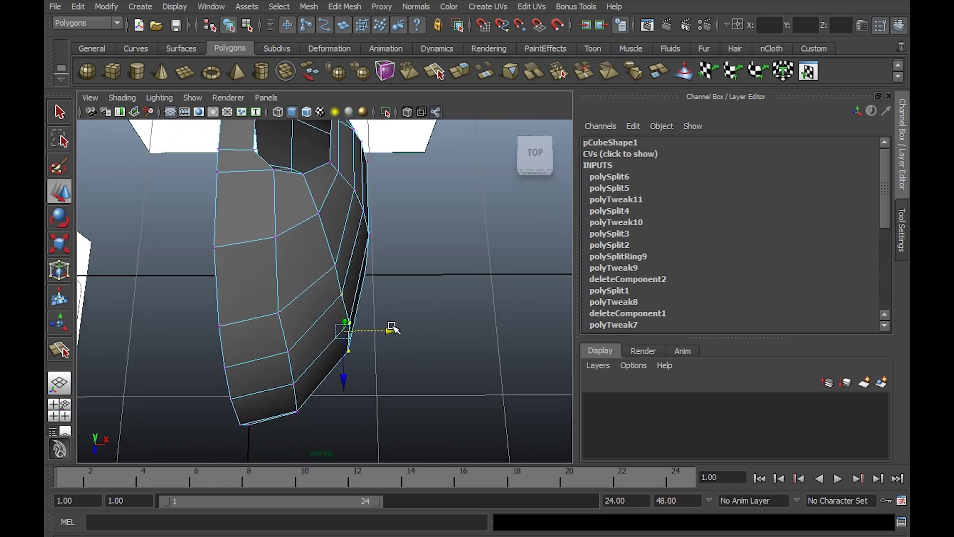
Step: Refine the outer side vertices of the head, checking the curvature from behind and from underneath
{"action": "left_click_drag", "start_coordinate": [337, 264], "coordinate": [213, 281], "text": "alt"}
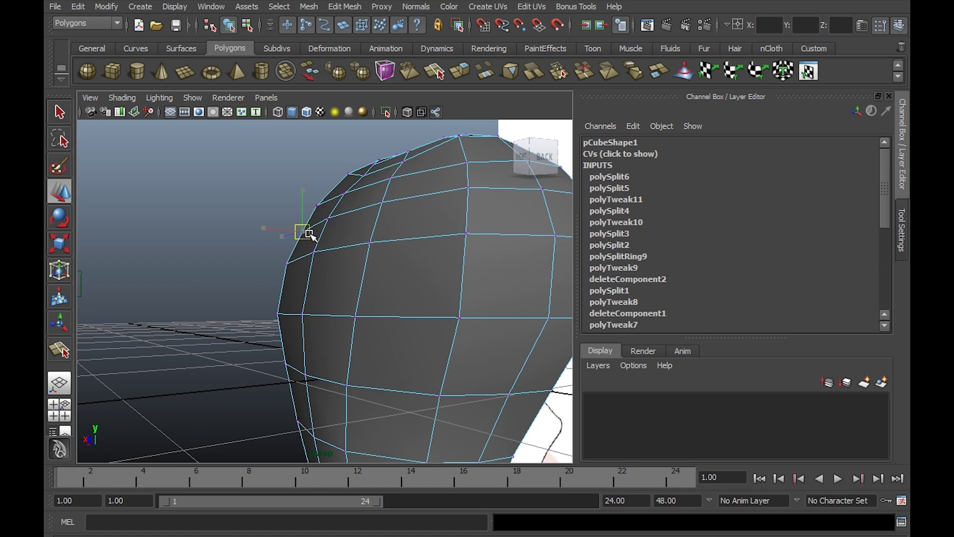
{"action": "left_click_drag", "start_coordinate": [316, 233], "coordinate": [279, 250], "text": "alt"}
{"action": "left_click", "coordinate": [270, 205]}
{"action": "left_click_drag", "start_coordinate": [354, 271], "coordinate": [250, 216], "text": "alt"}
{"action": "left_click_drag", "start_coordinate": [323, 231], "coordinate": [363, 141], "text": "alt"}
{"action": "left_click_drag", "start_coordinate": [385, 221], "coordinate": [297, 204], "text": "alt"}
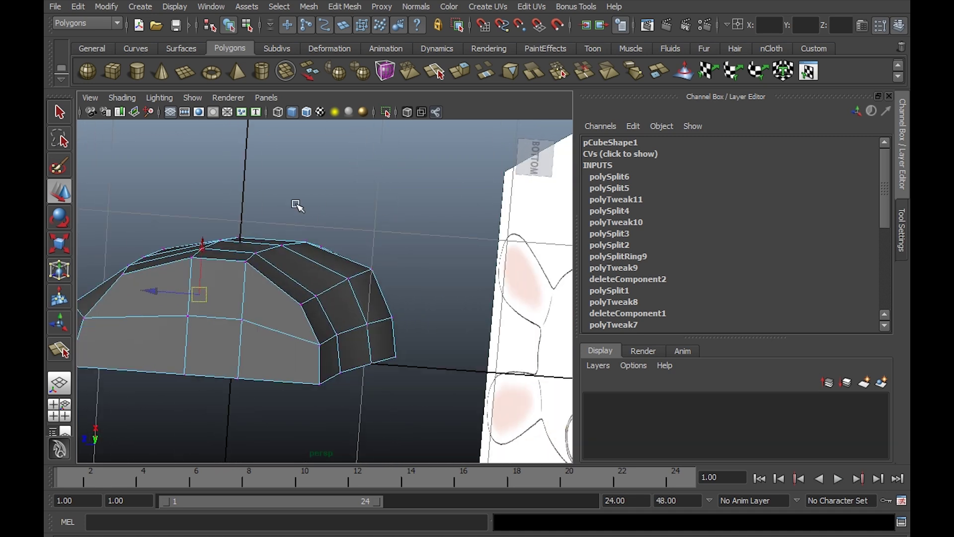
Step: Adjust the rear corner vertex seen from underneath to round the back of the head, then deselect it
{"action": "left_click", "coordinate": [374, 268]}
{"action": "left_click", "coordinate": [367, 270]}
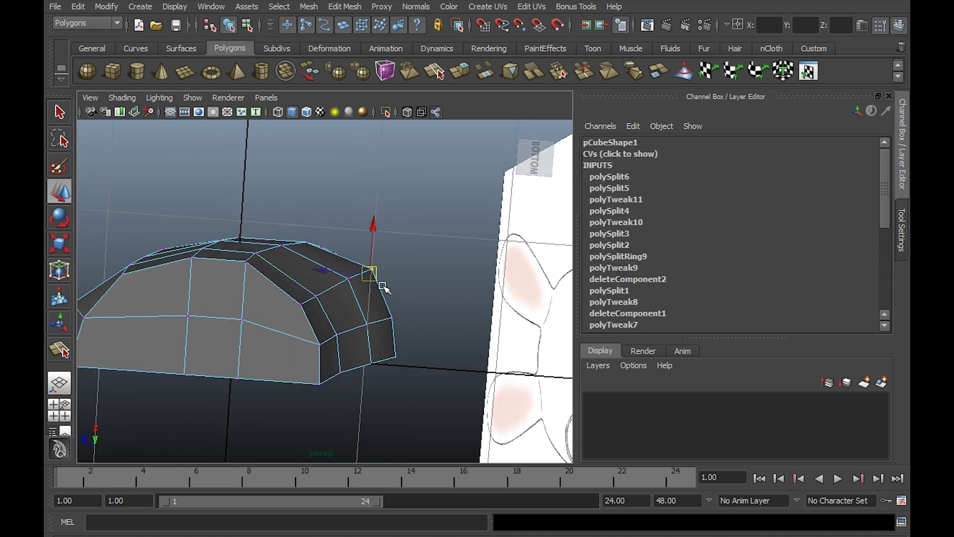
{"action": "mouse_move", "coordinate": [370, 271]}
{"action": "left_mouse_down", "text": "alt"}
{"action": "mouse_move", "coordinate": [375, 337]}
{"action": "mouse_move", "coordinate": [353, 300]}
{"action": "mouse_move", "coordinate": [372, 270]}
{"action": "mouse_move", "coordinate": [383, 320]}
{"action": "mouse_move", "coordinate": [360, 281]}
{"action": "left_mouse_up", "text": "alt"}
{"action": "left_click", "coordinate": [416, 228]}
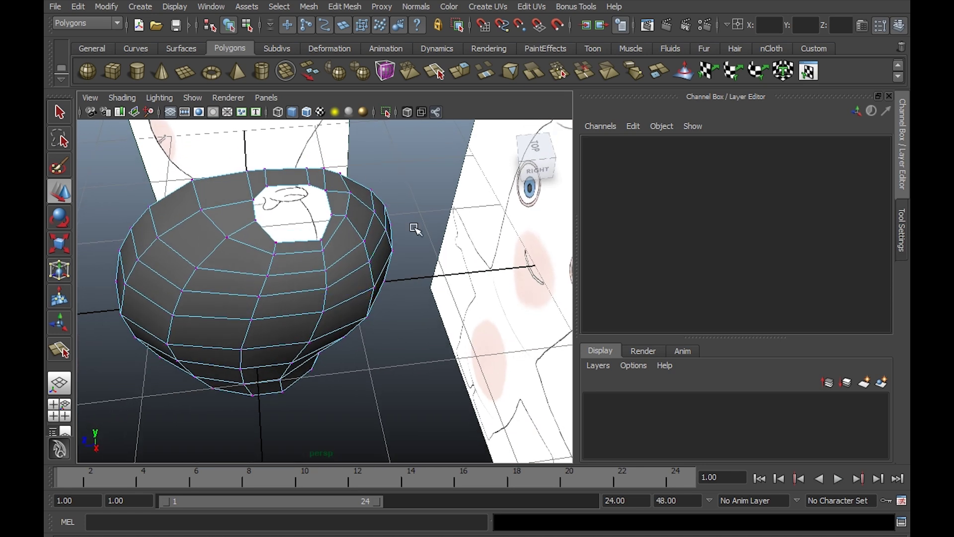
Step: Refine the vertices on the rear side of the head to even out the faces behind the ear opening
{"action": "left_click_drag", "start_coordinate": [415, 229], "coordinate": [343, 235], "text": "alt"}
{"action": "left_click", "coordinate": [362, 240]}
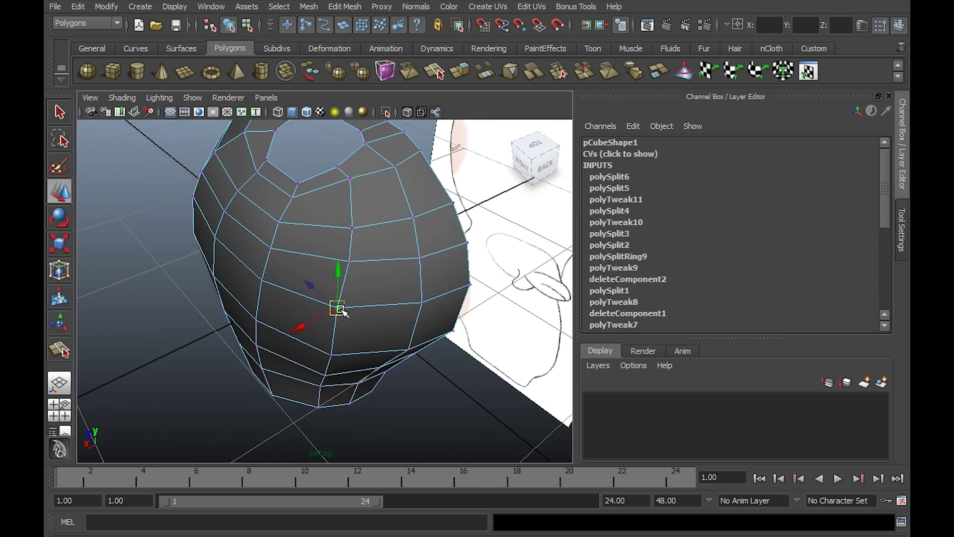
{"action": "left_click_drag", "start_coordinate": [356, 328], "coordinate": [461, 292], "text": "alt"}
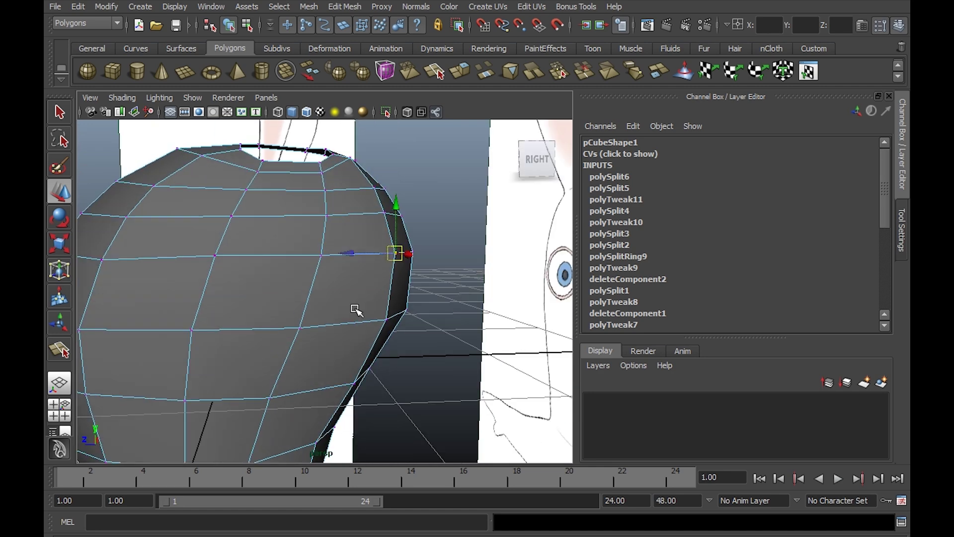
Step: Return the head mesh from vertex editing to object mode and select the whole object
{"action": "right_click_drag", "start_coordinate": [355, 309], "coordinate": [325, 294]}
{"action": "left_click_drag", "start_coordinate": [326, 294], "coordinate": [375, 298], "text": "alt"}
{"action": "left_click", "coordinate": [273, 300]}
{"action": "middle_click_drag", "start_coordinate": [376, 286], "coordinate": [441, 290], "text": "alt"}
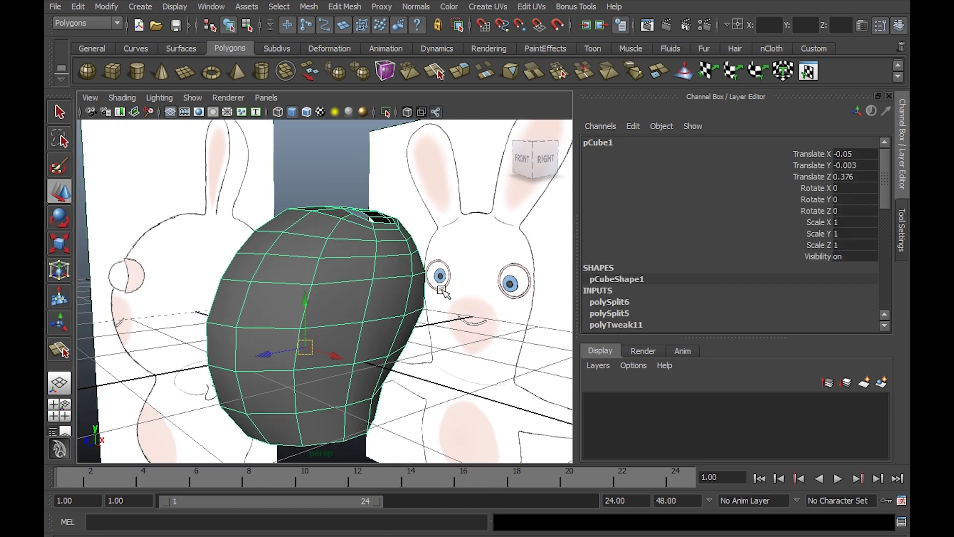
Step: Examine the half head's overall shape from several angles against the front and side reference drawings
{"action": "left_click_drag", "start_coordinate": [441, 289], "coordinate": [457, 354], "text": "alt"}
{"action": "left_click_drag", "start_coordinate": [479, 301], "coordinate": [392, 314], "text": "alt"}
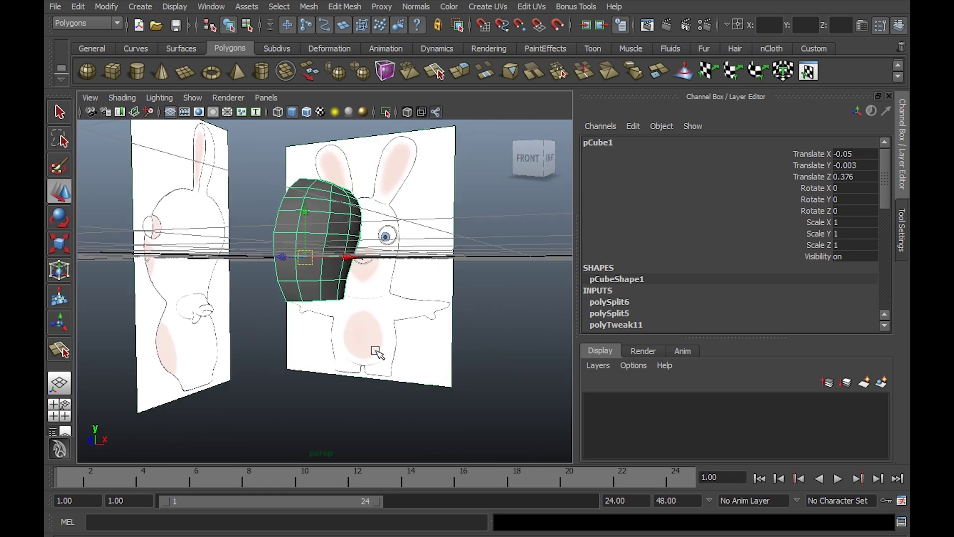
{"action": "left_click_drag", "start_coordinate": [368, 278], "coordinate": [353, 316], "text": "alt"}
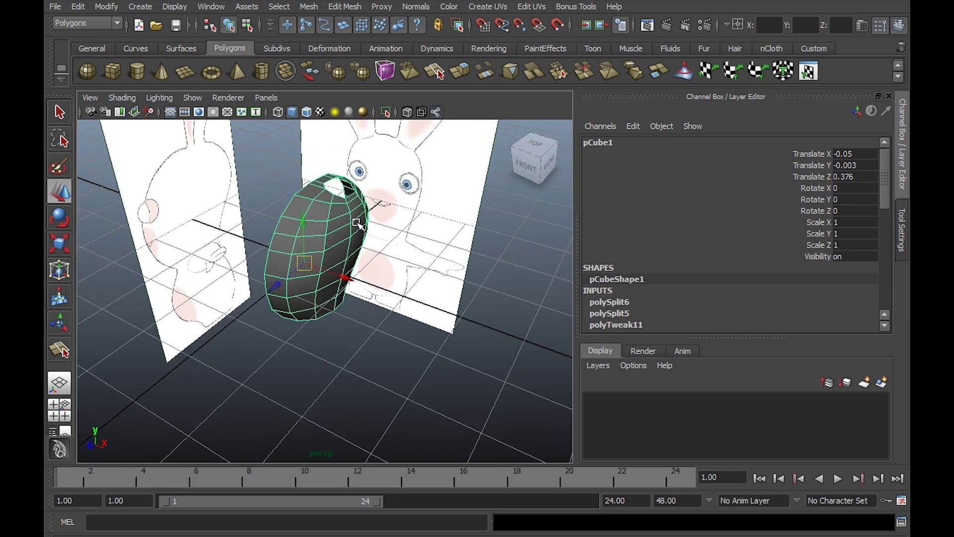
{"action": "left_click_drag", "start_coordinate": [457, 314], "coordinate": [442, 296], "text": "alt"}
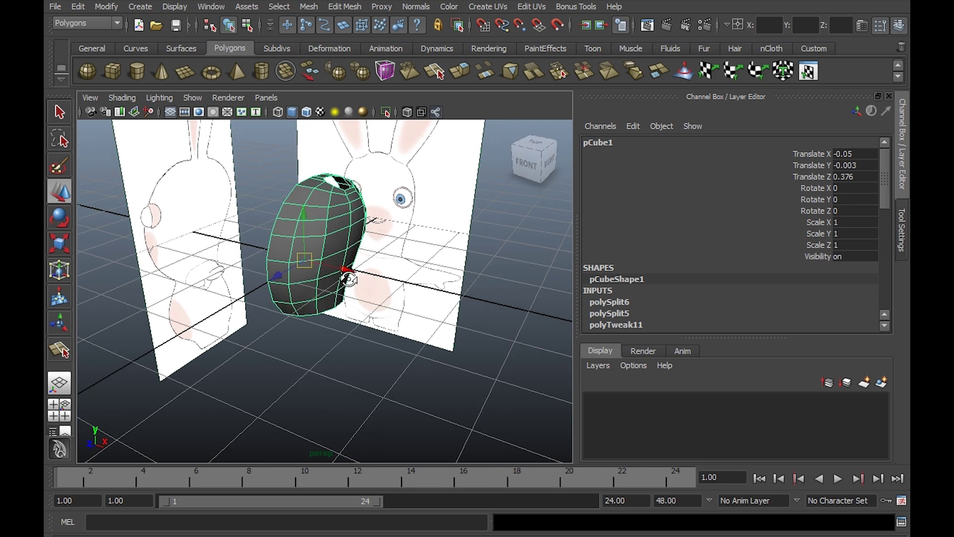
{"action": "left_click_drag", "start_coordinate": [418, 211], "coordinate": [429, 194], "text": "alt"}
{"action": "middle_click_drag", "start_coordinate": [429, 194], "coordinate": [430, 228], "text": "alt"}
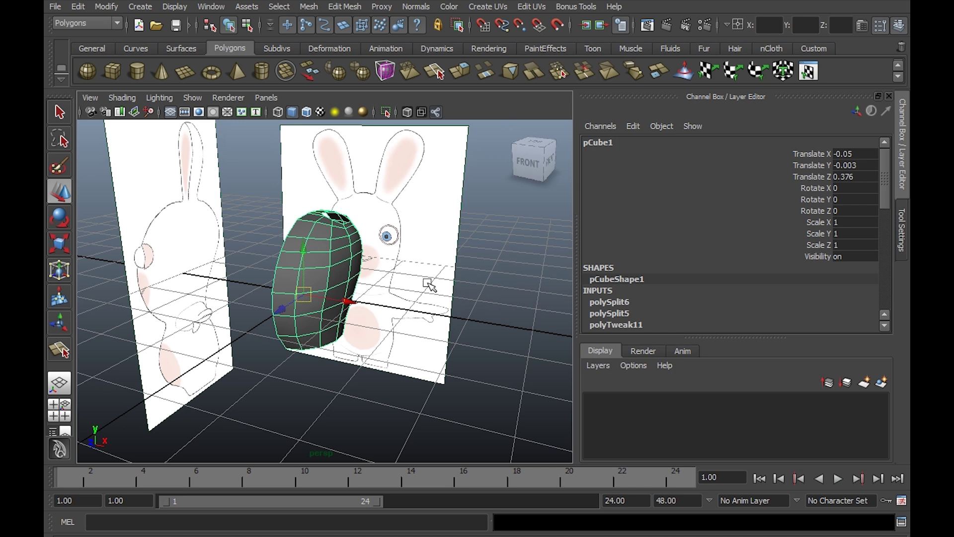
{"action": "left_click_drag", "start_coordinate": [430, 332], "coordinate": [427, 281], "text": "alt"}
{"action": "middle_click_drag", "start_coordinate": [427, 281], "coordinate": [436, 298], "text": "alt"}
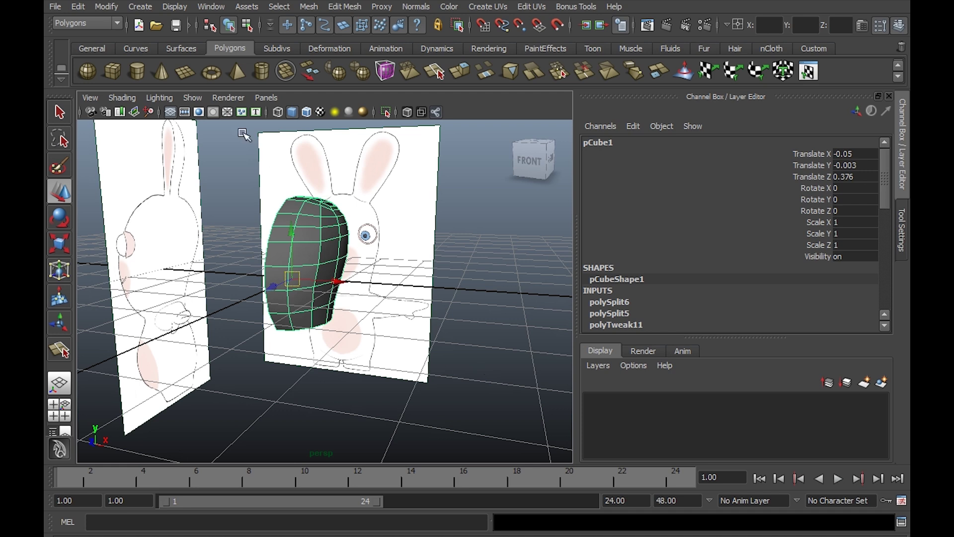
Step: Save the scene and switch to the Select tool
{"action": "left_click", "coordinate": [53, 9]}
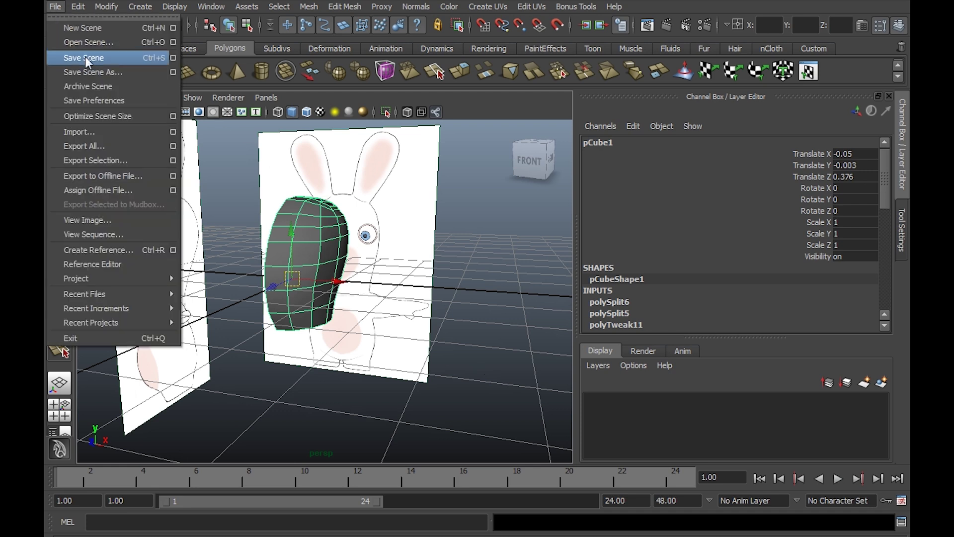
{"action": "left_click", "coordinate": [53, 10]}
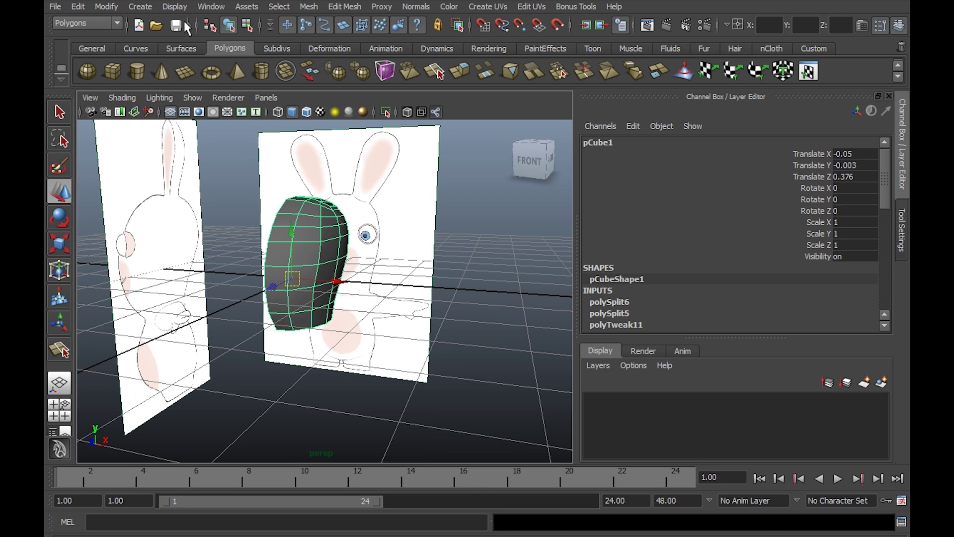
{"action": "left_click", "coordinate": [178, 24]}
{"action": "key", "text": "q"}
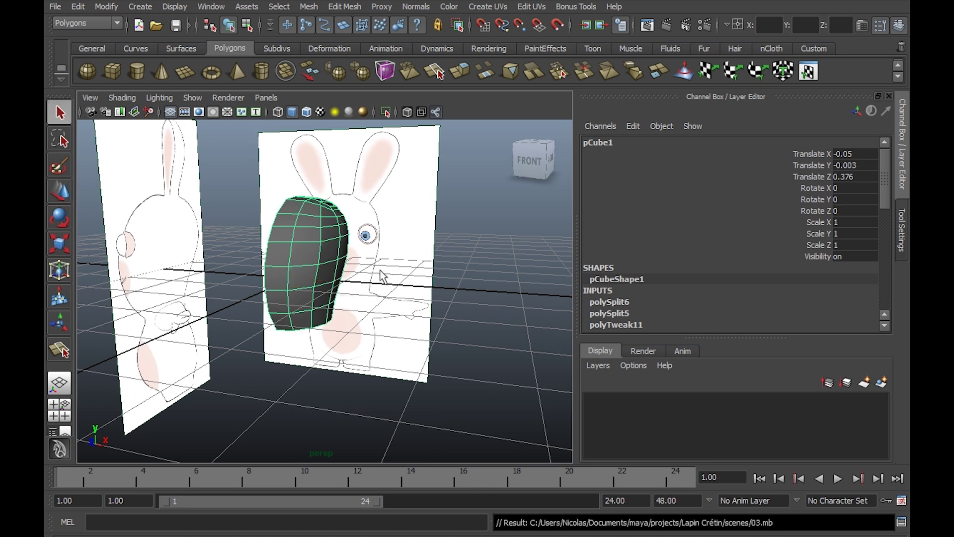
Step: Reset the scene-saving options, enable incremental saves limited to 20 increments, and save the scene
{"action": "left_click", "coordinate": [58, 7]}
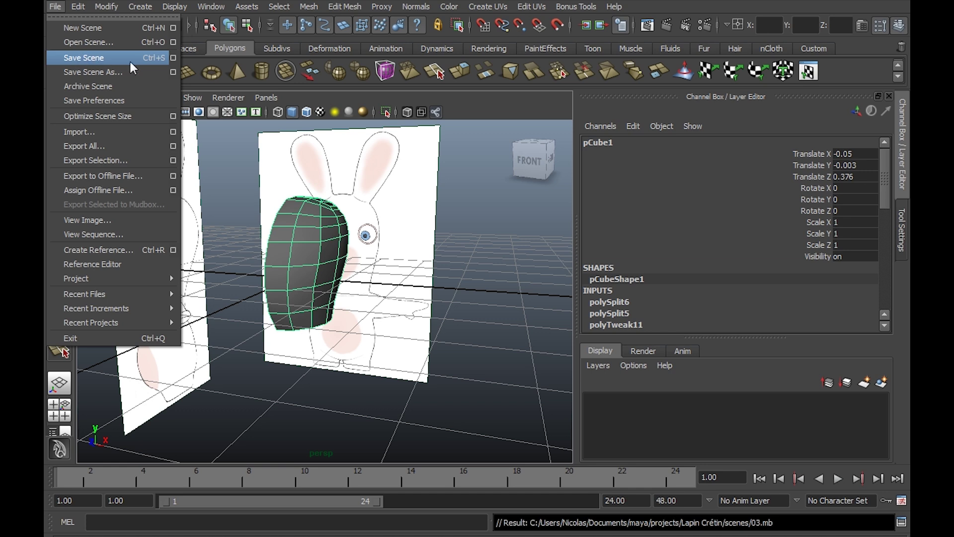
{"action": "left_click", "coordinate": [174, 59]}
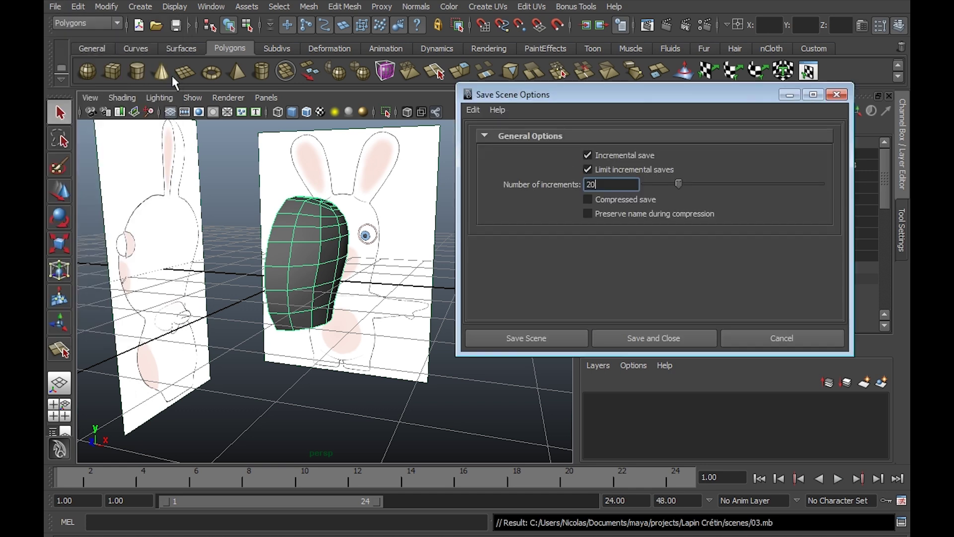
{"action": "left_click", "coordinate": [472, 110]}
{"action": "left_click", "coordinate": [497, 139]}
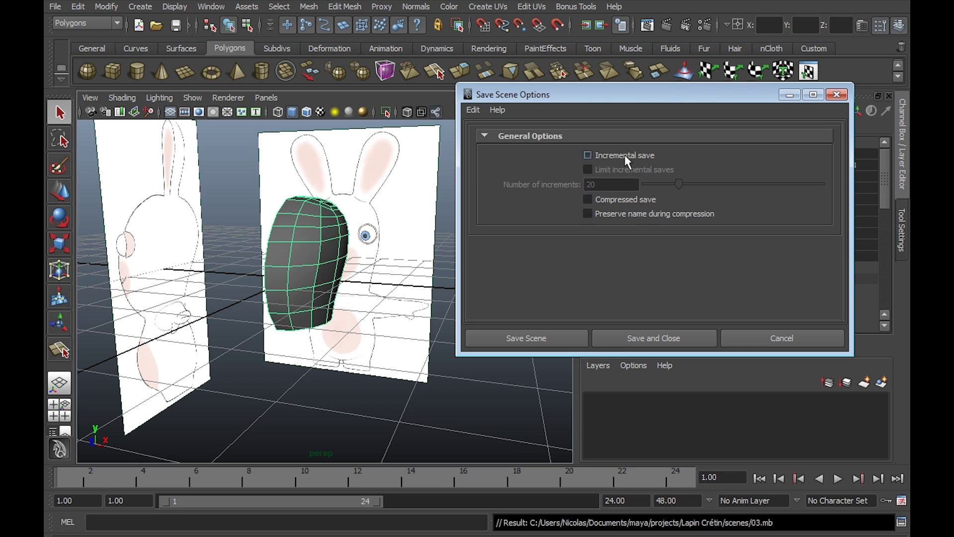
{"action": "left_click", "coordinate": [621, 170]}
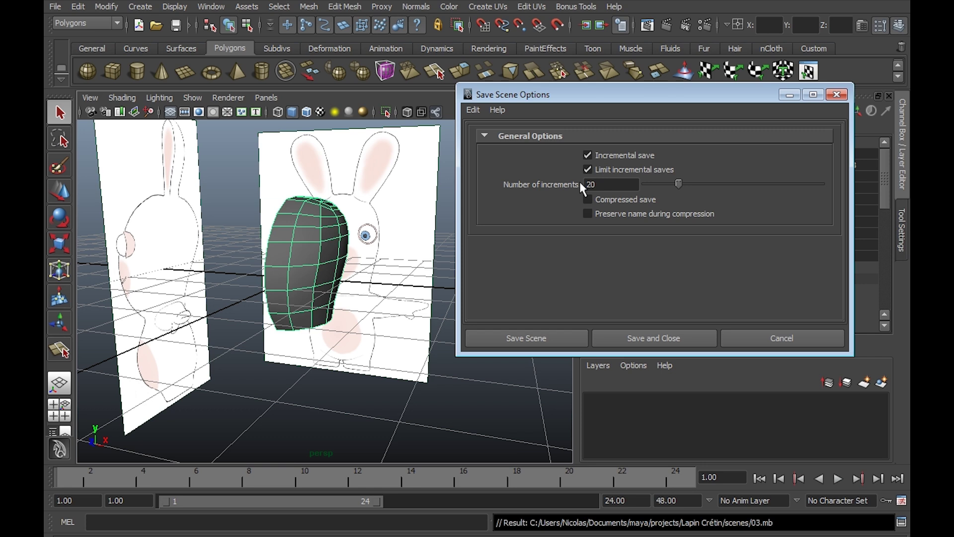
{"action": "left_click", "coordinate": [572, 336]}
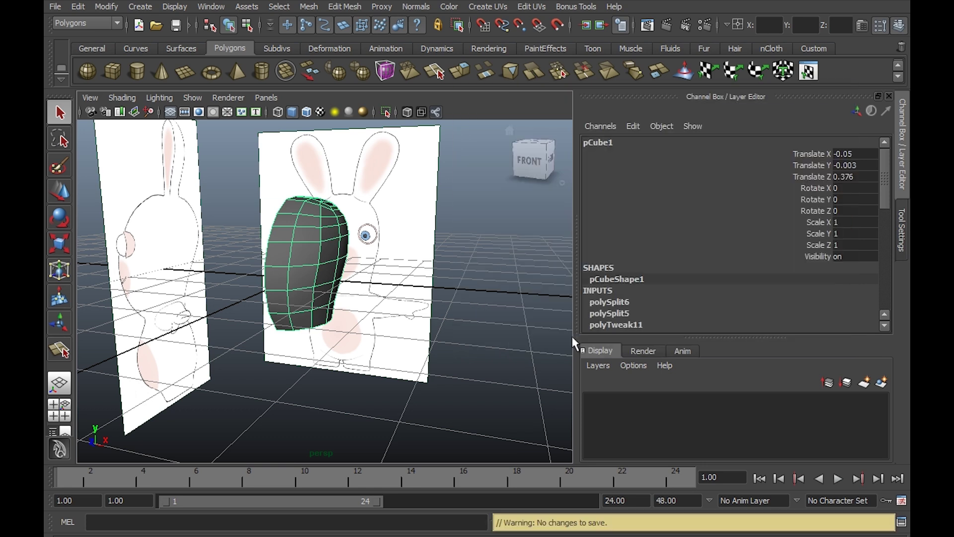
{"action": "left_click_drag", "start_coordinate": [489, 252], "coordinate": [453, 239], "text": "alt"}
{"action": "middle_click_drag", "start_coordinate": [478, 231], "coordinate": [485, 258], "text": "alt"}
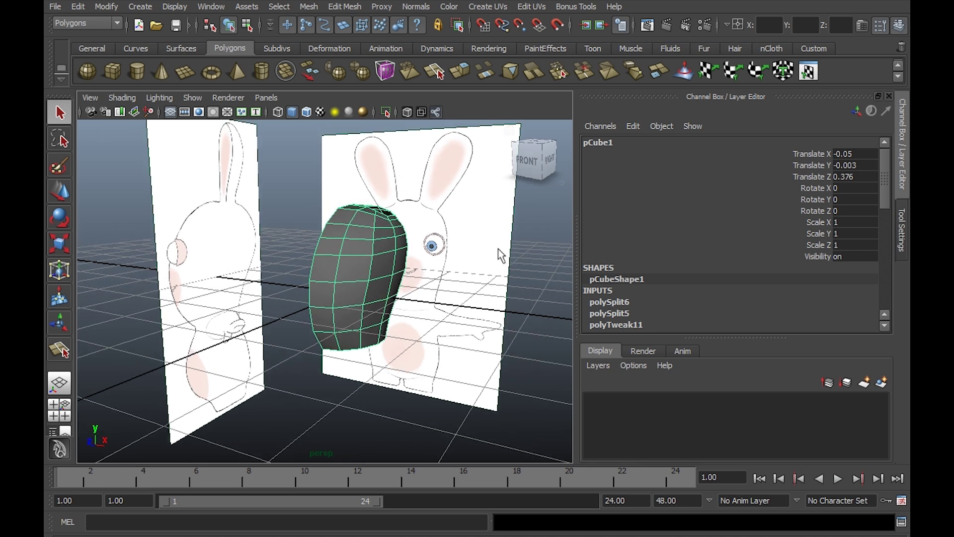